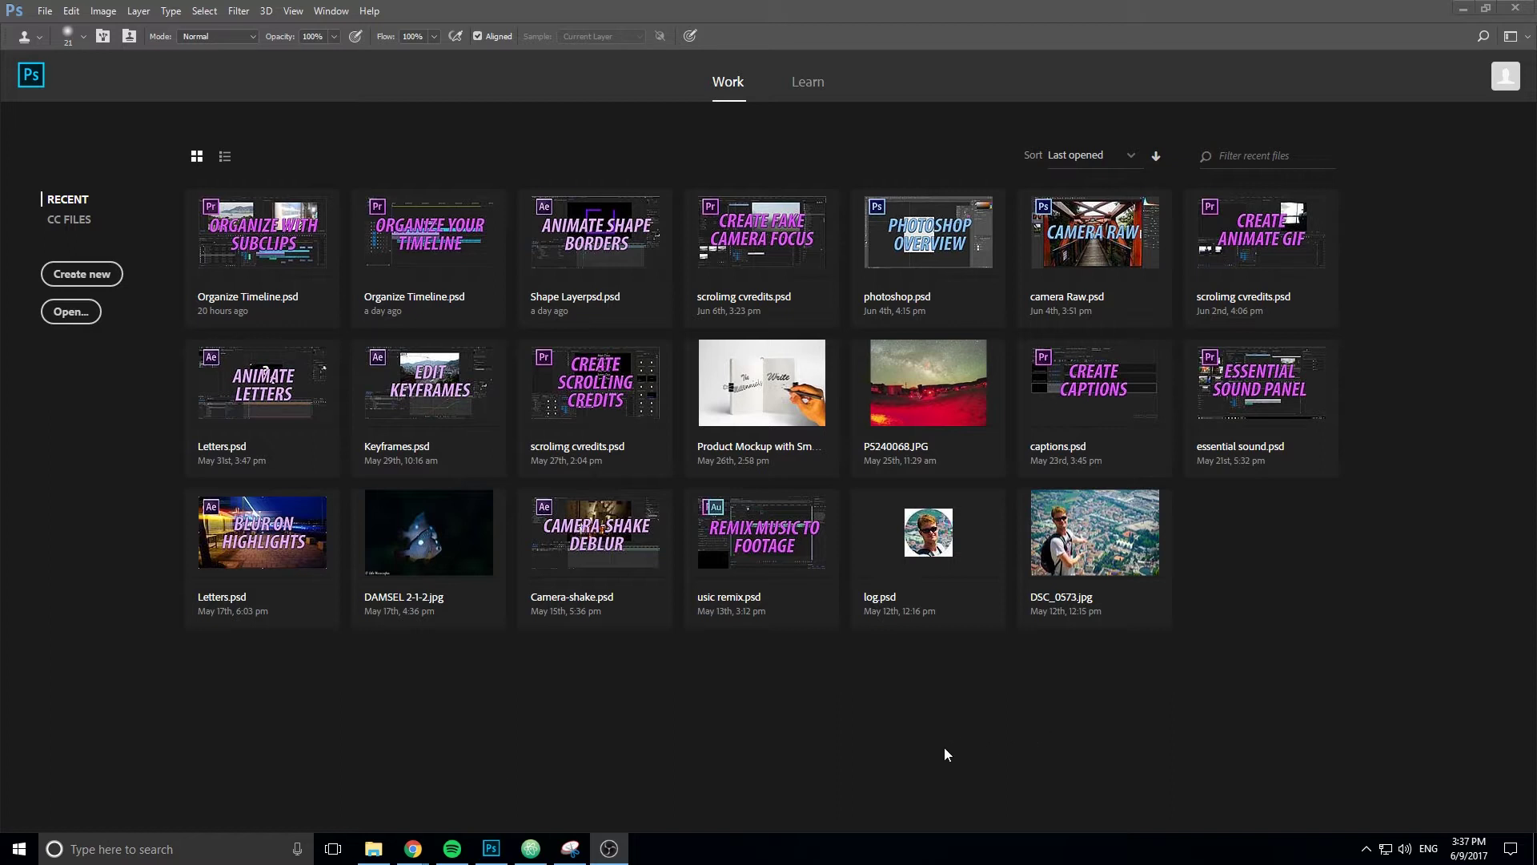
# Open the photo DSC_0135.JPG from the 6 International Group Day folder inside 1 Spring Japan.
pyautogui.click(45, 9)
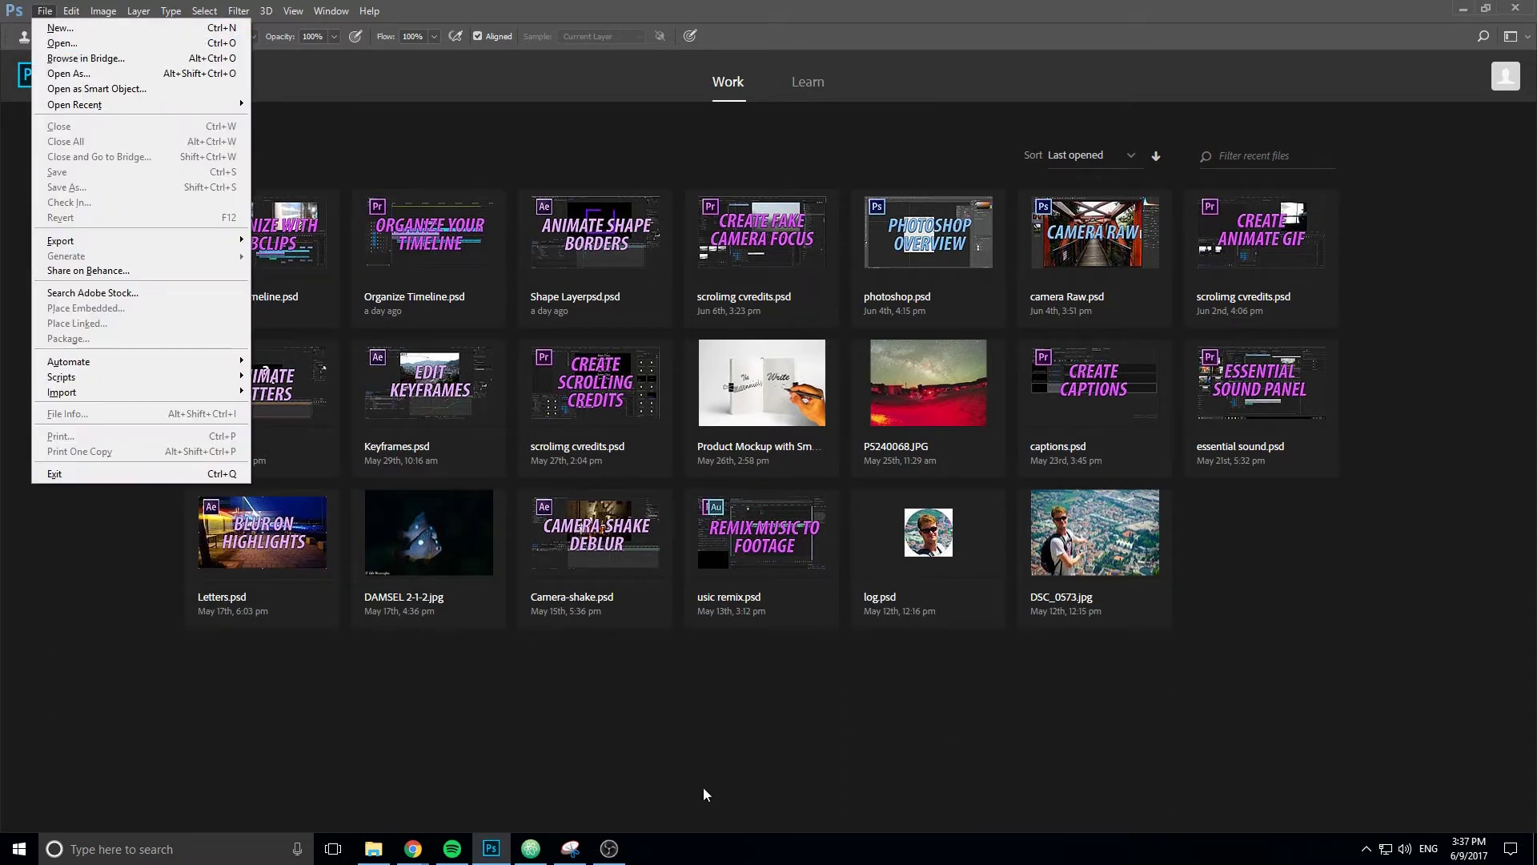
pyautogui.click(932, 781)
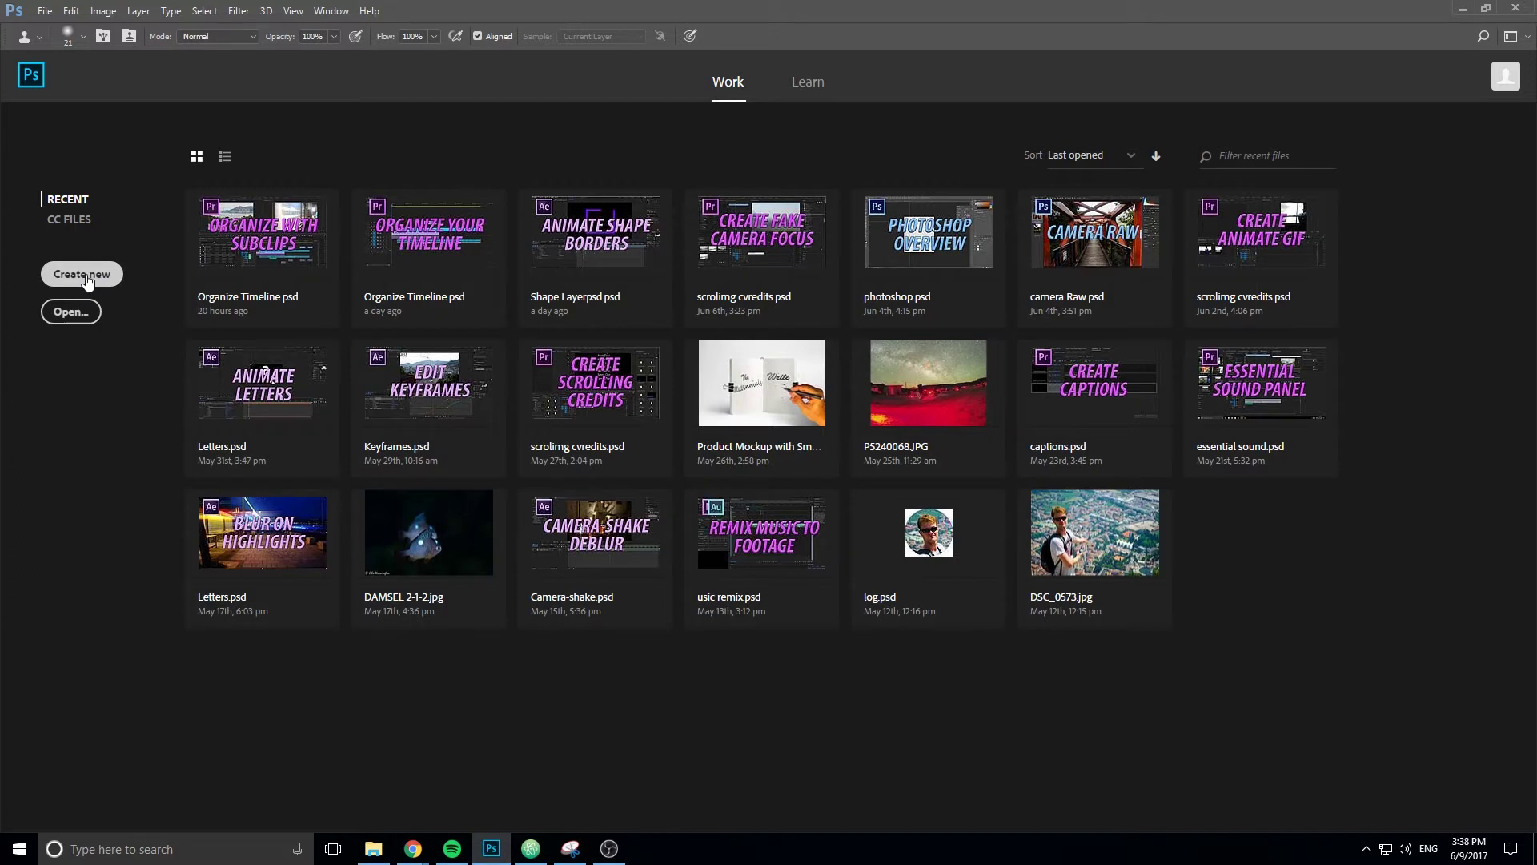
pyautogui.click(42, 10)
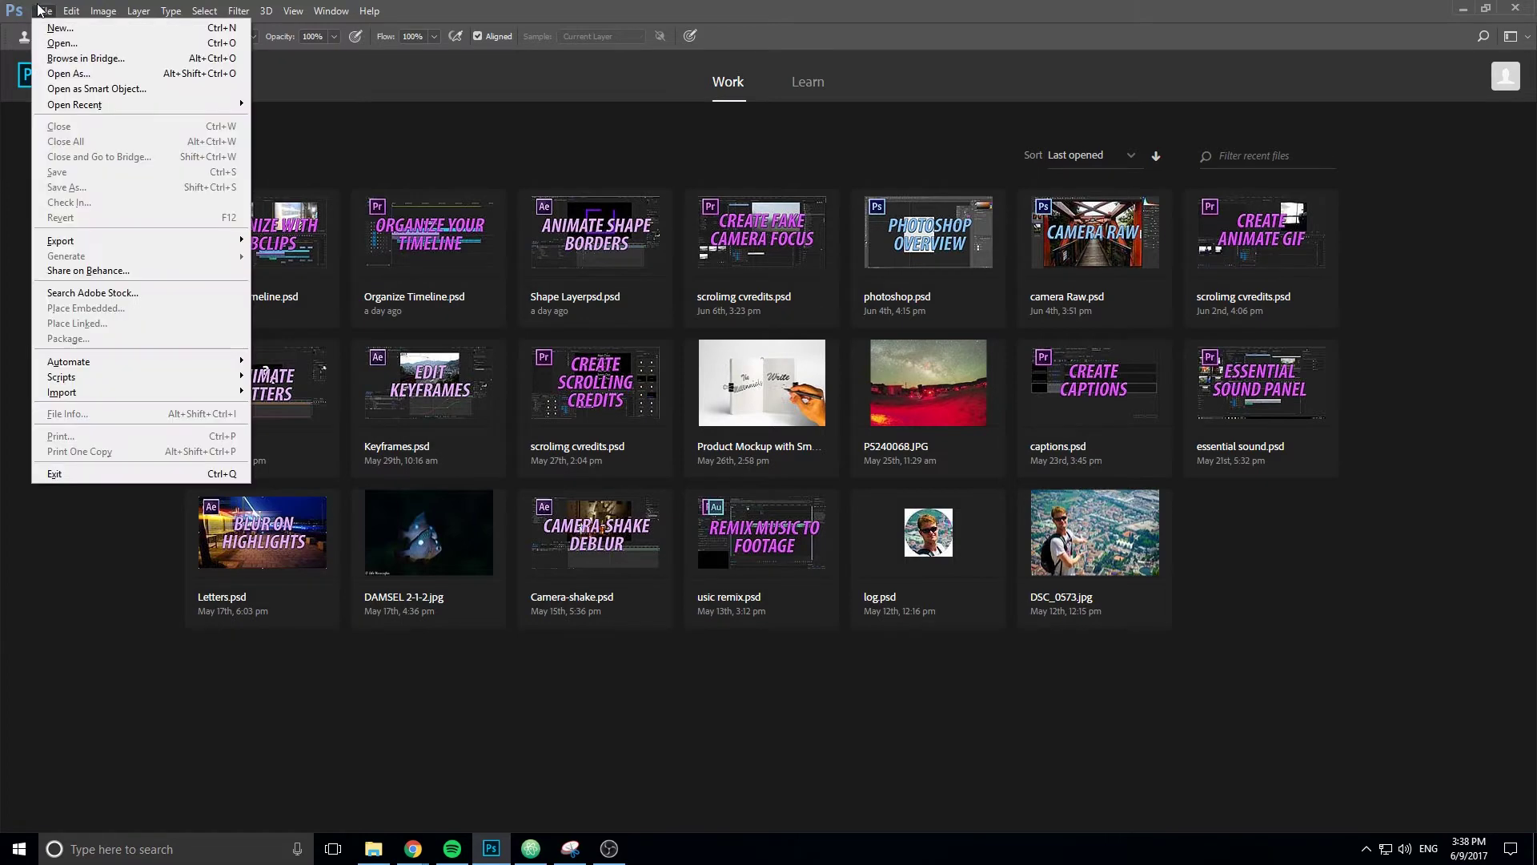
pyautogui.click(68, 41)
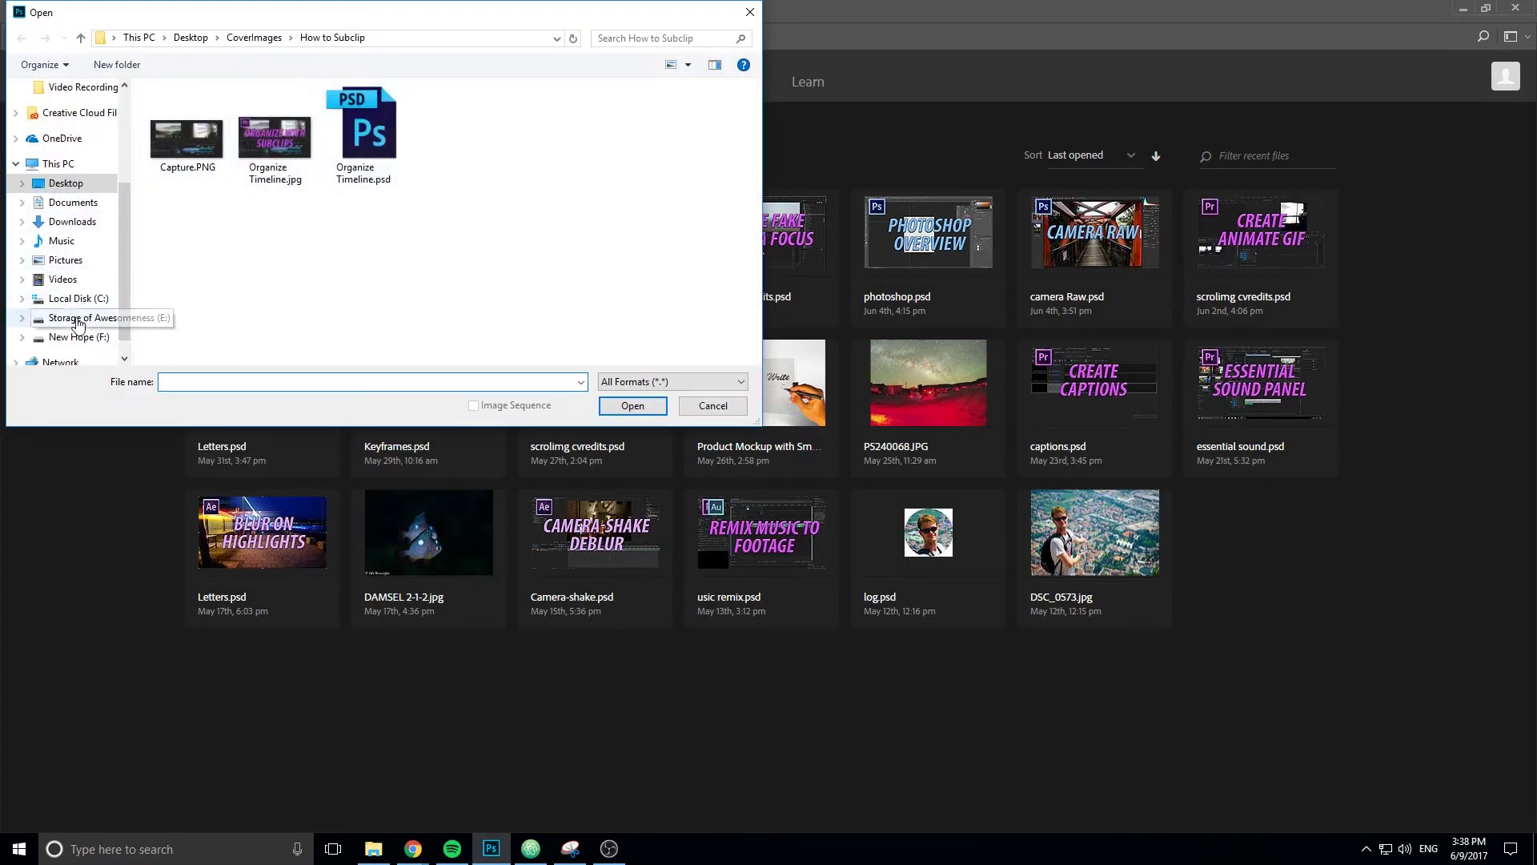
pyautogui.click(77, 319)
pyautogui.doubleClick(264, 280)
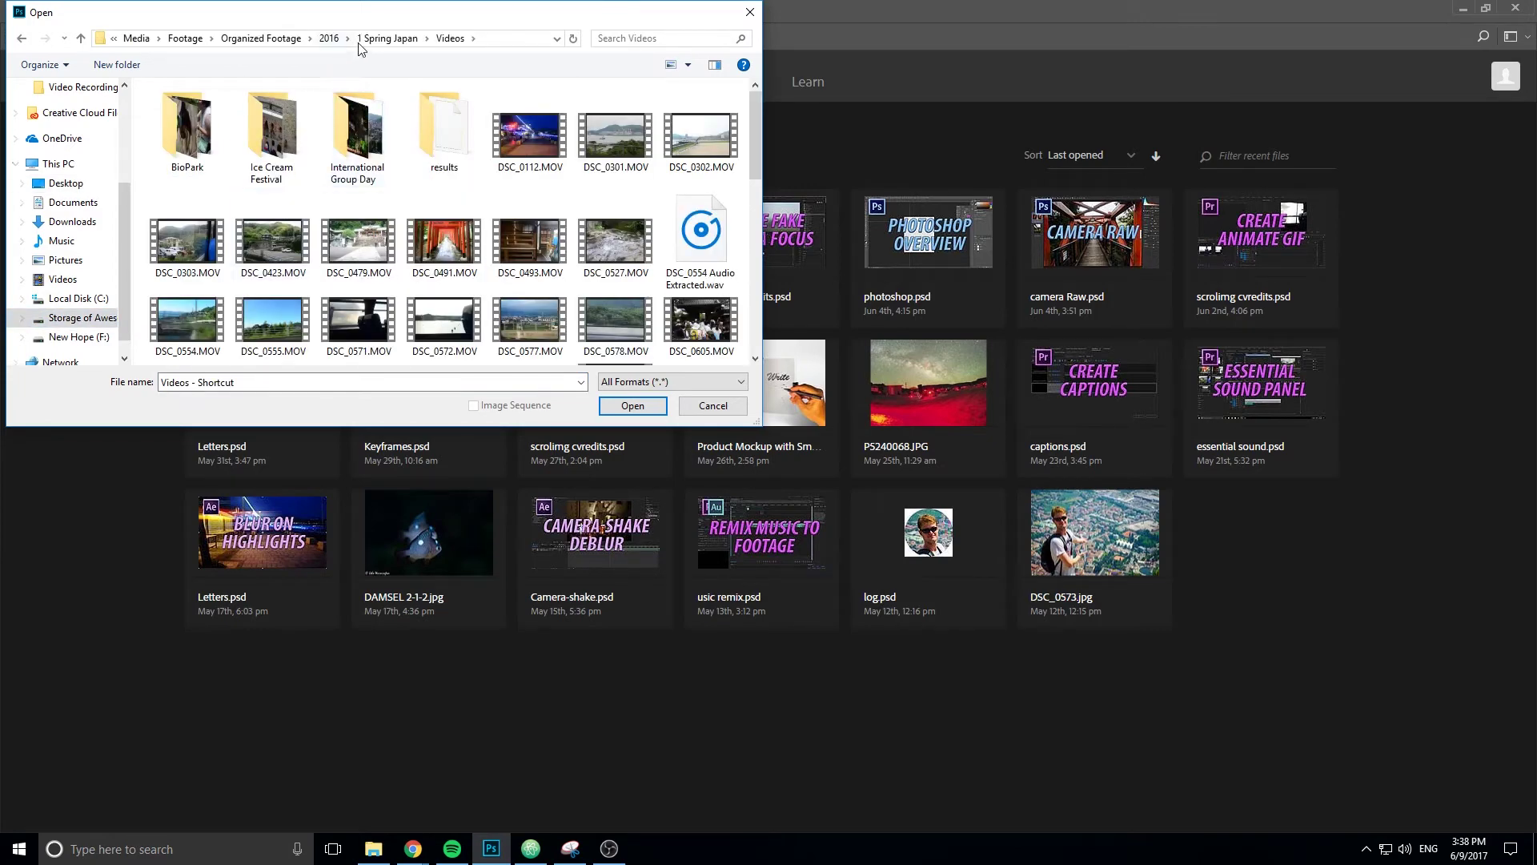
pyautogui.click(384, 38)
pyautogui.doubleClick(240, 195)
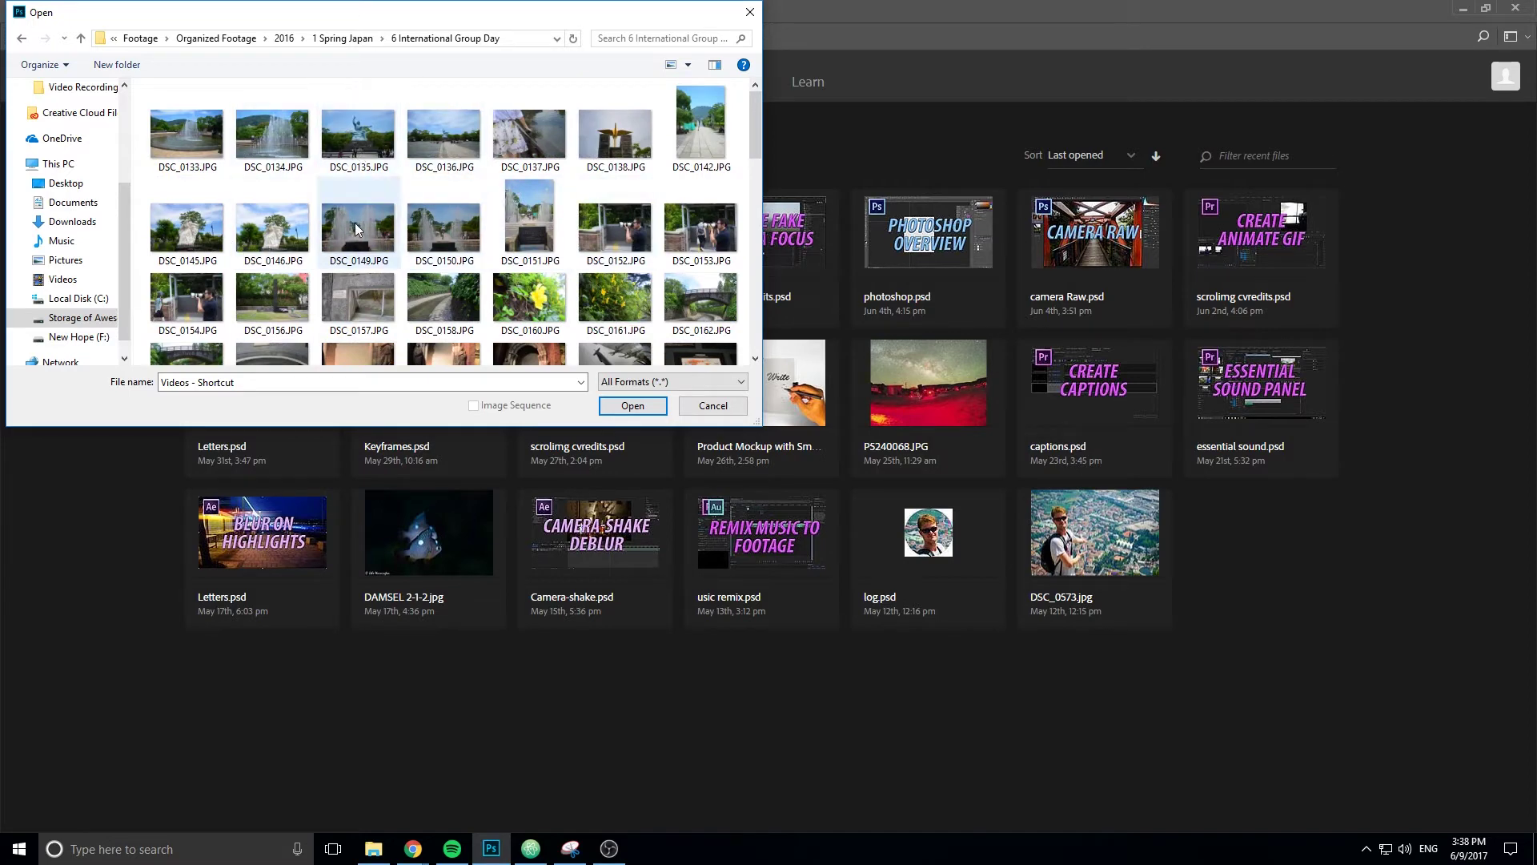
pyautogui.click(387, 155)
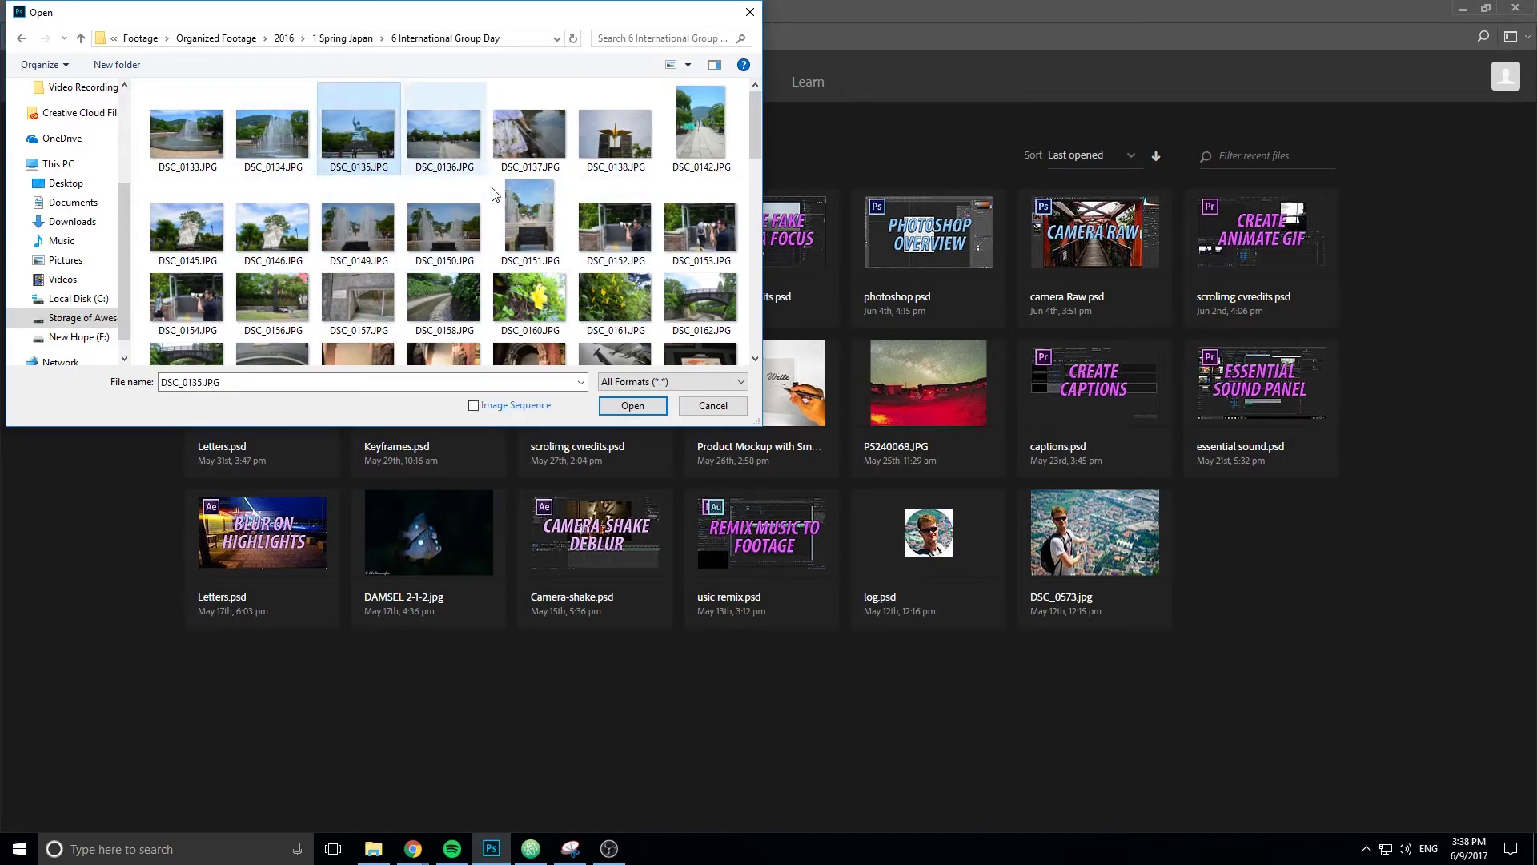
pyautogui.click(633, 406)
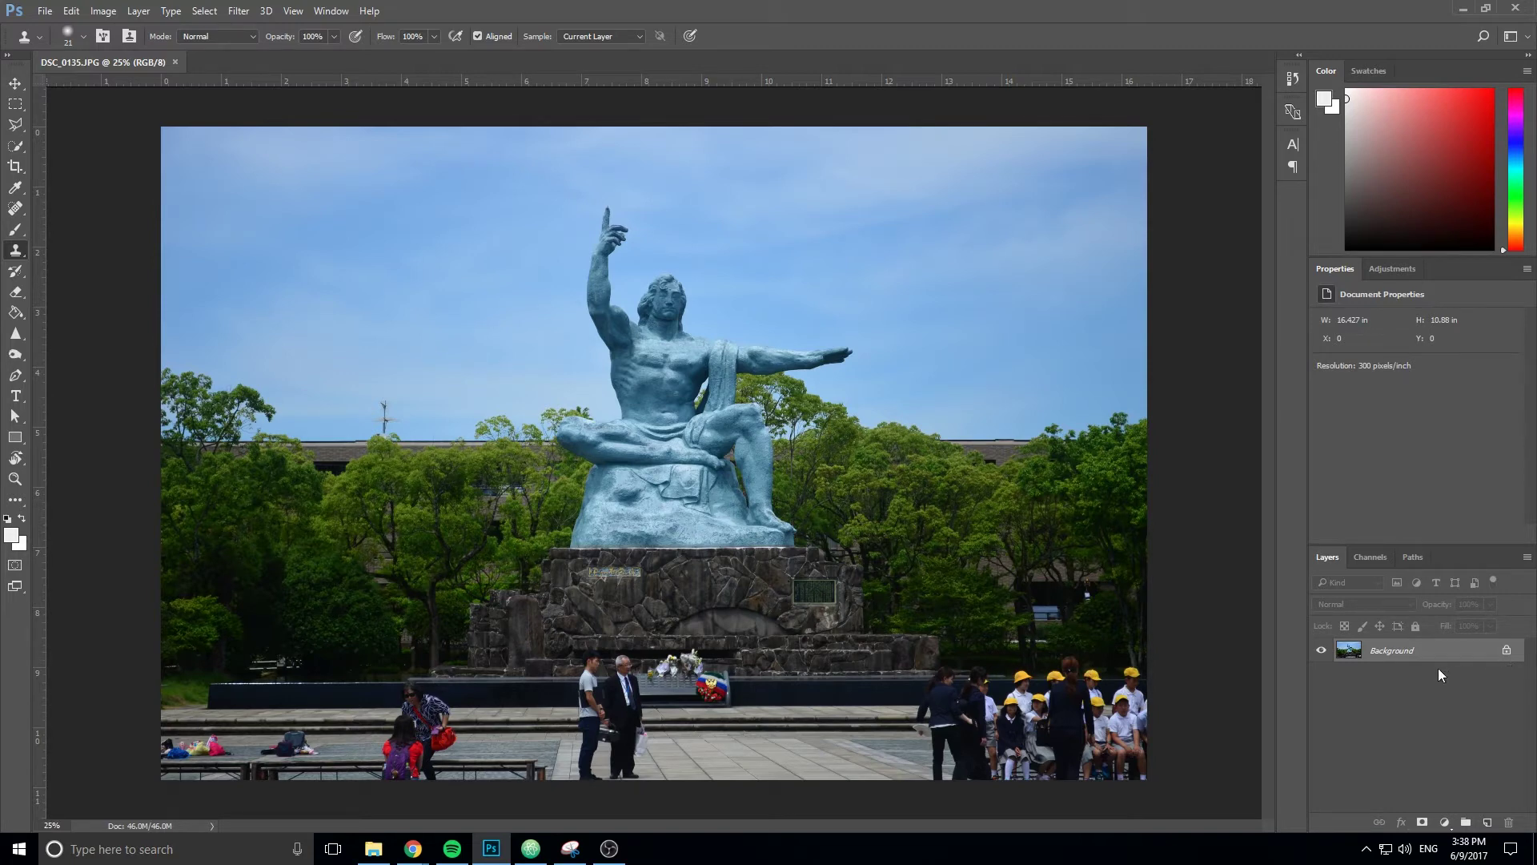
# Unlock the Background layer so it becomes an editable layer, and keep it selected.
pyautogui.click(1507, 652)
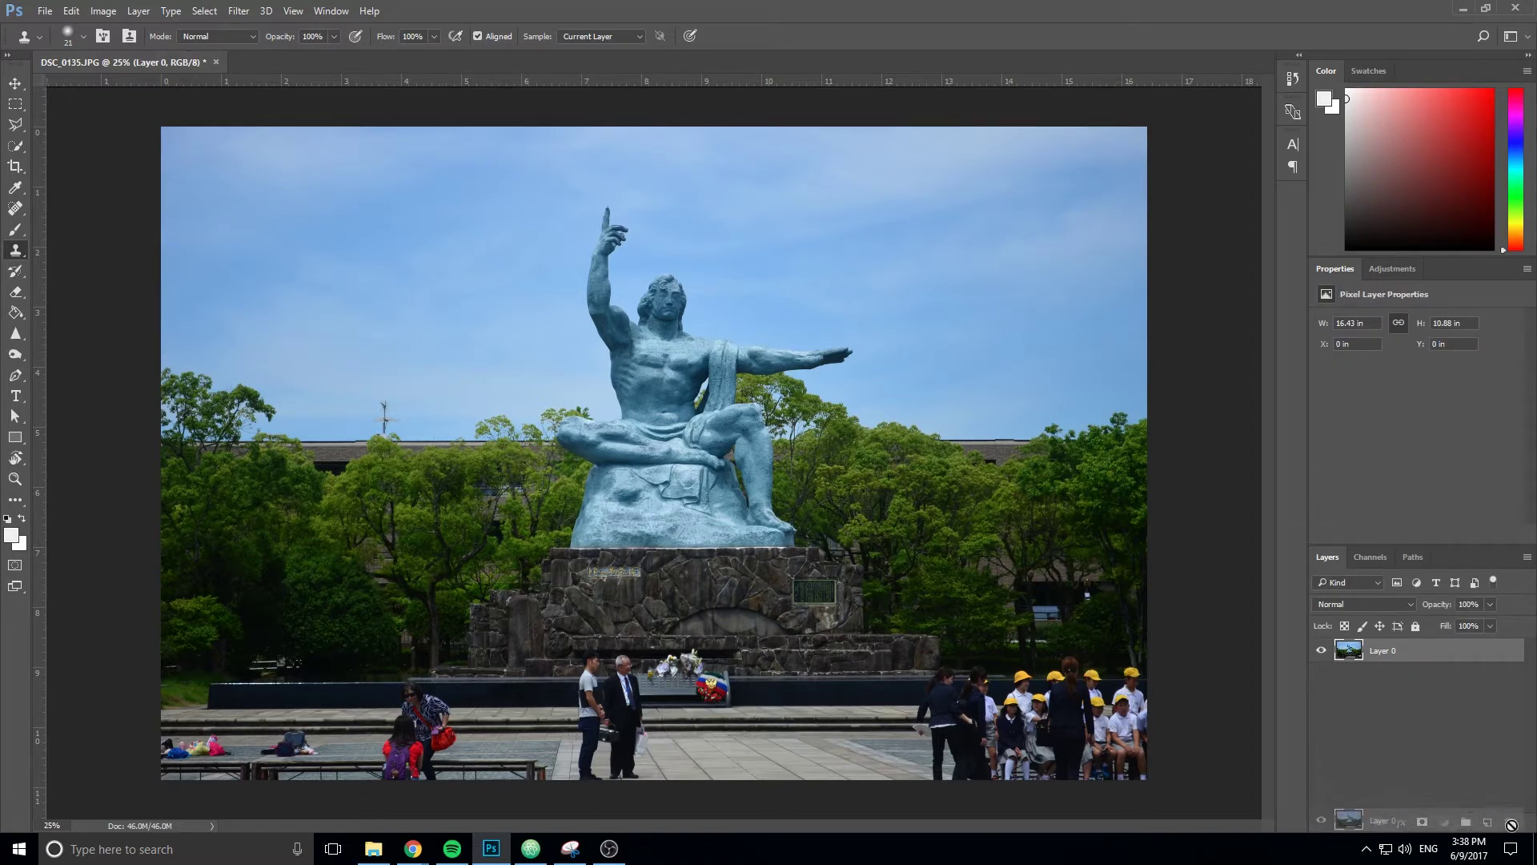
pyautogui.click(1464, 678)
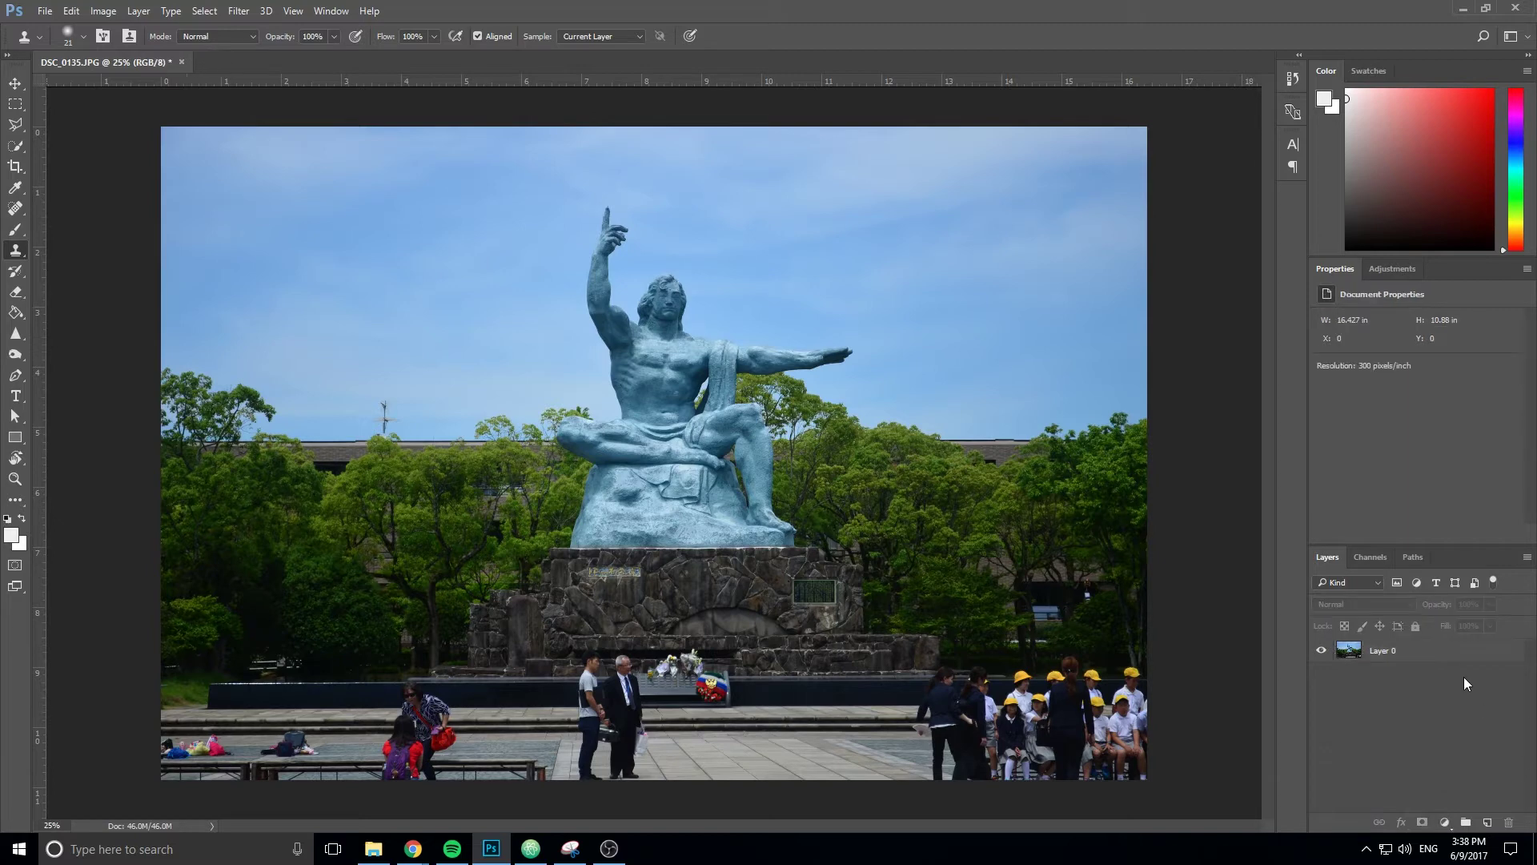
pyautogui.click(1407, 659)
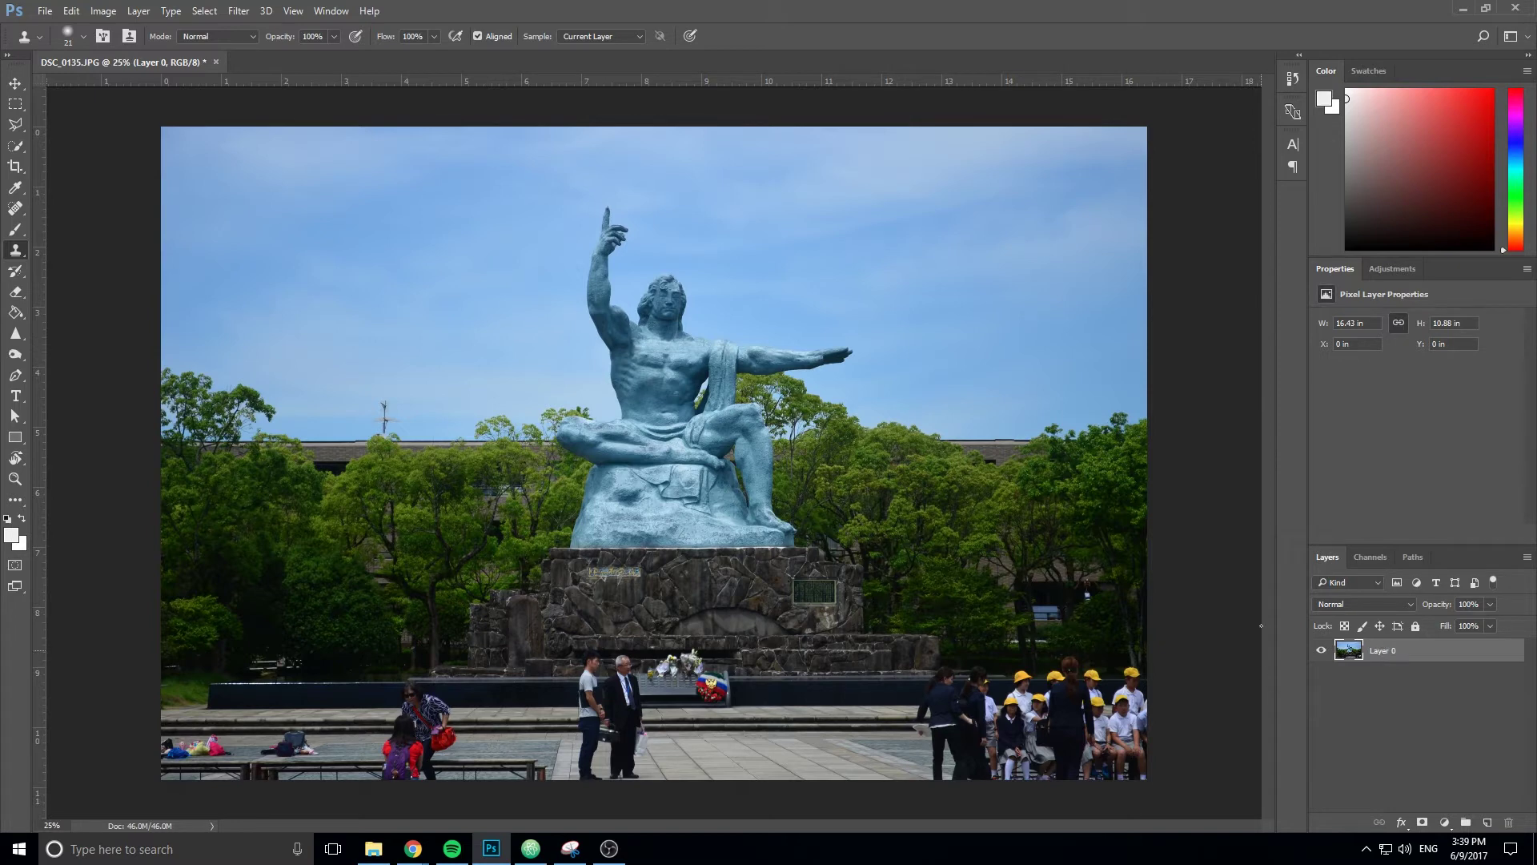
# Show the Adjustments panel, hide it, and display it again.
pyautogui.click(1393, 269)
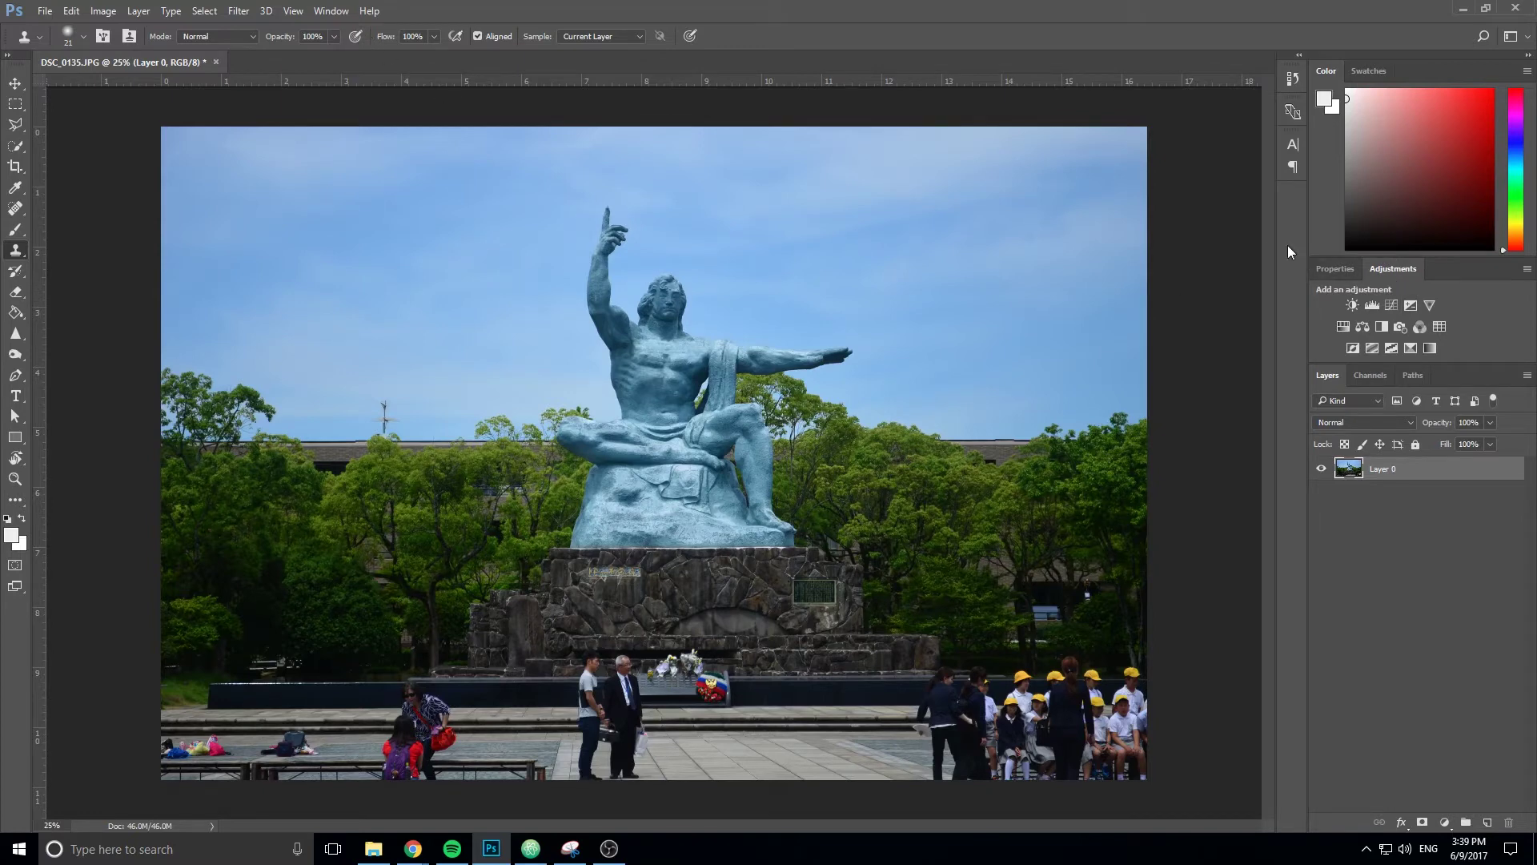
pyautogui.click(332, 10)
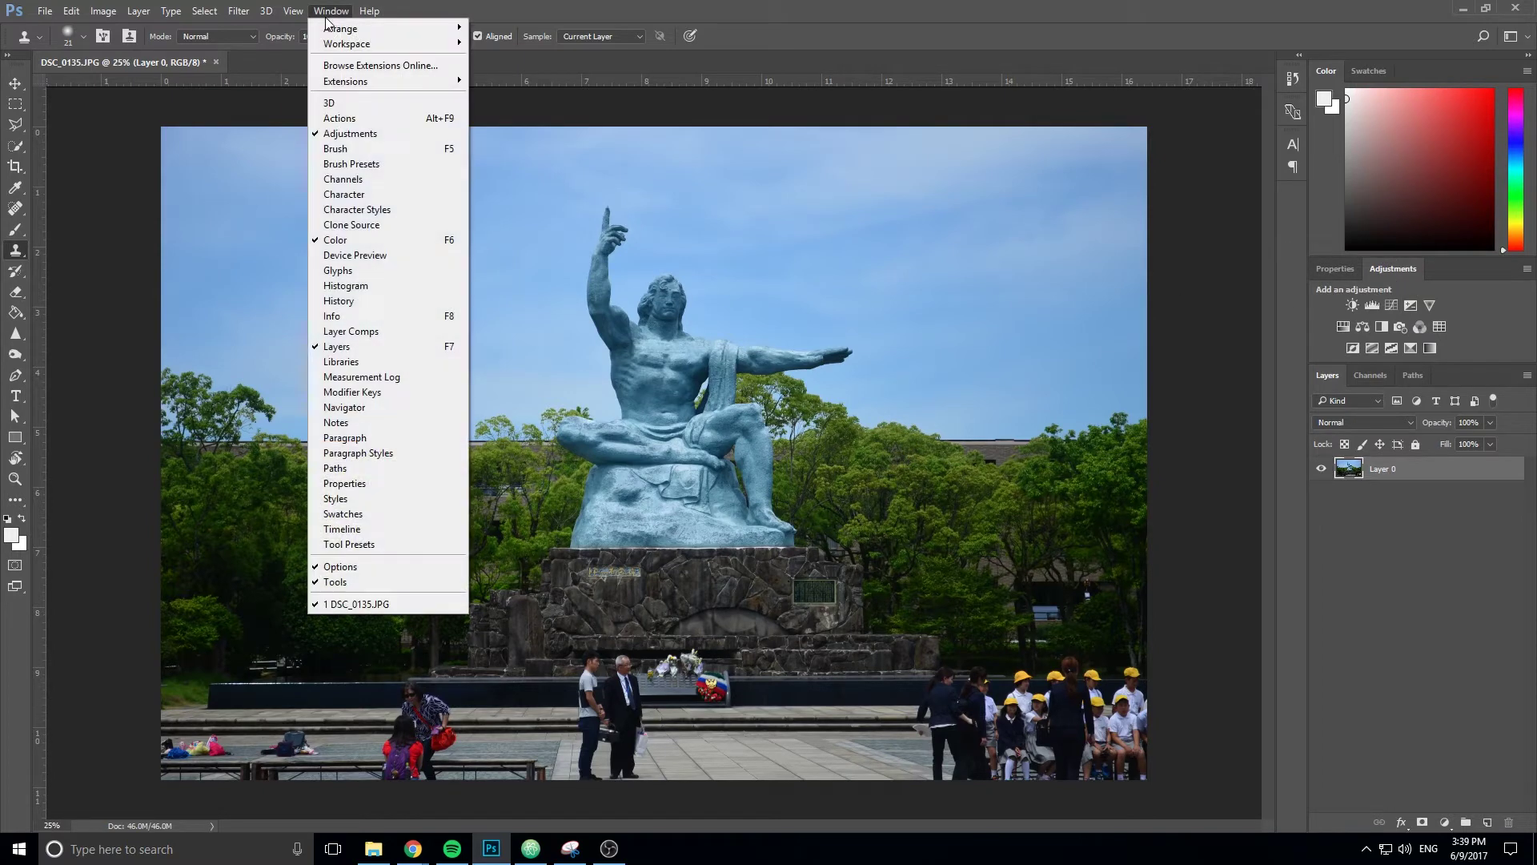
pyautogui.click(383, 134)
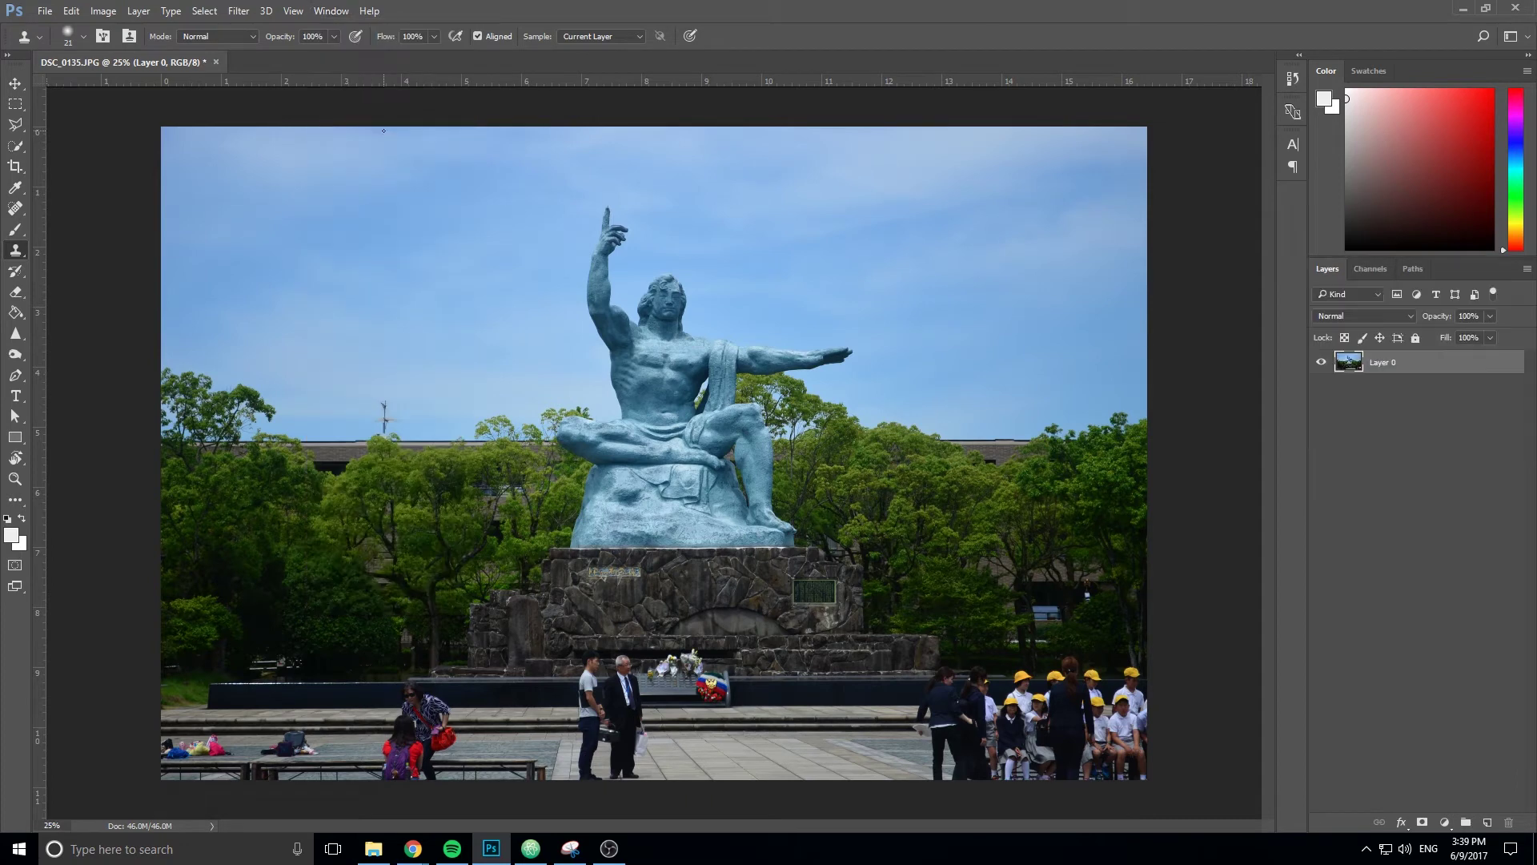
pyautogui.click(332, 10)
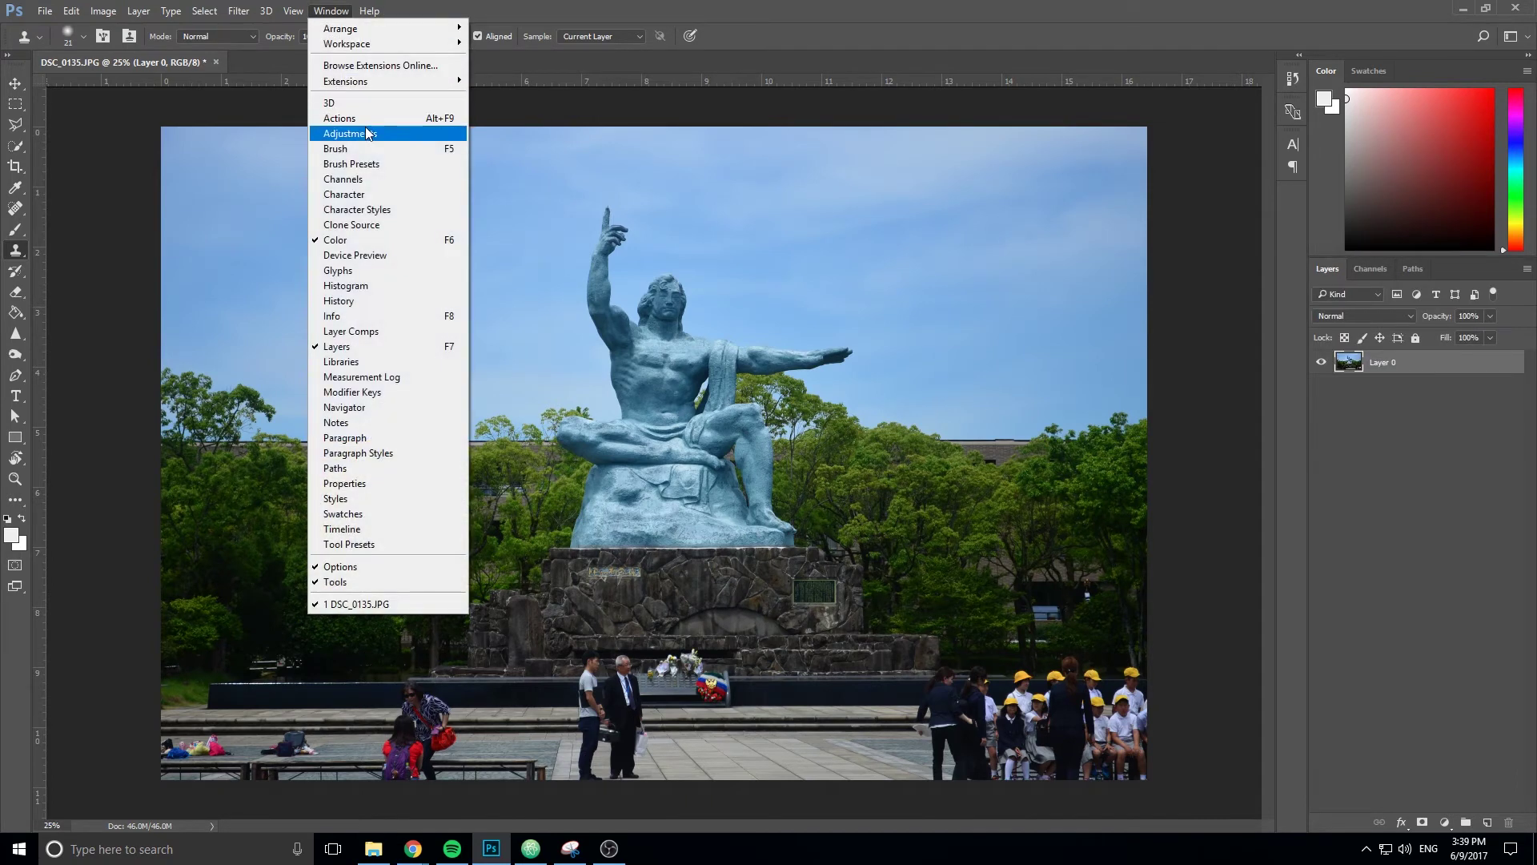
pyautogui.click(383, 133)
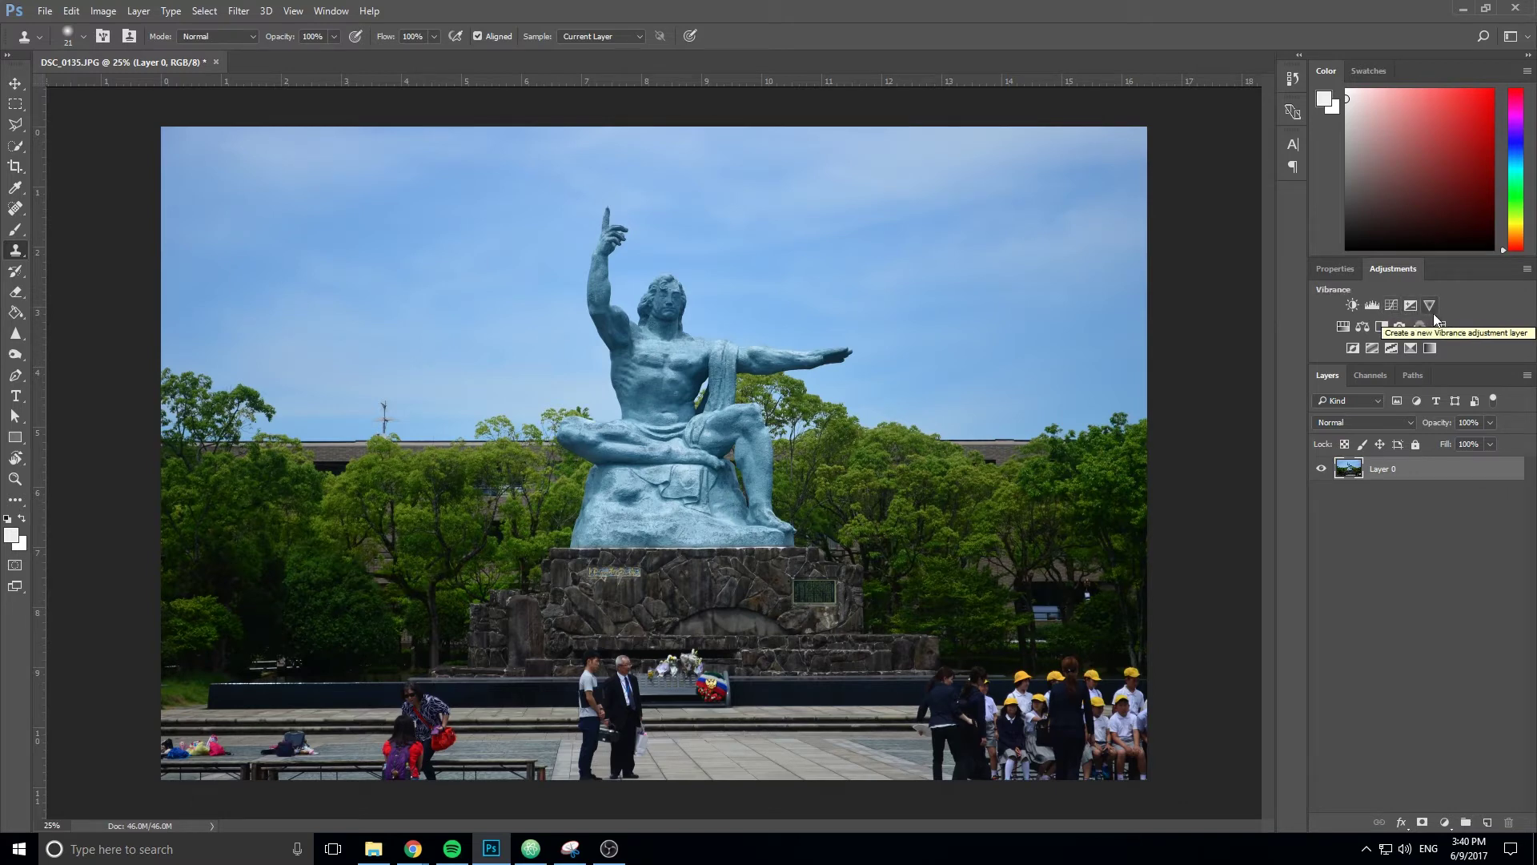
# Add a Brightness/Contrast adjustment layer and a Levels adjustment layer above the photo layer.
pyautogui.click(1347, 306)
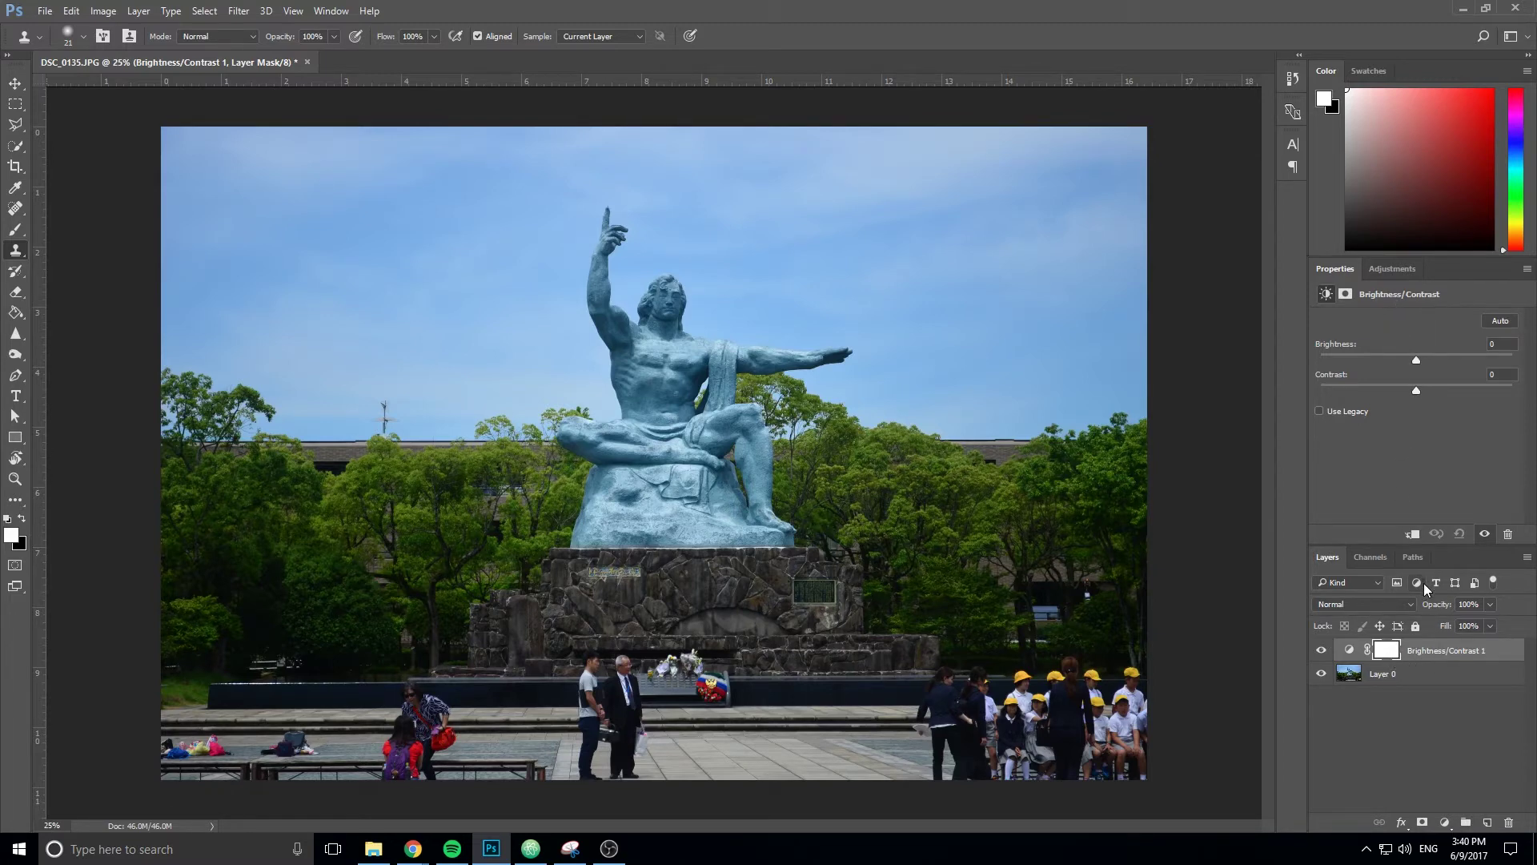
pyautogui.click(1393, 270)
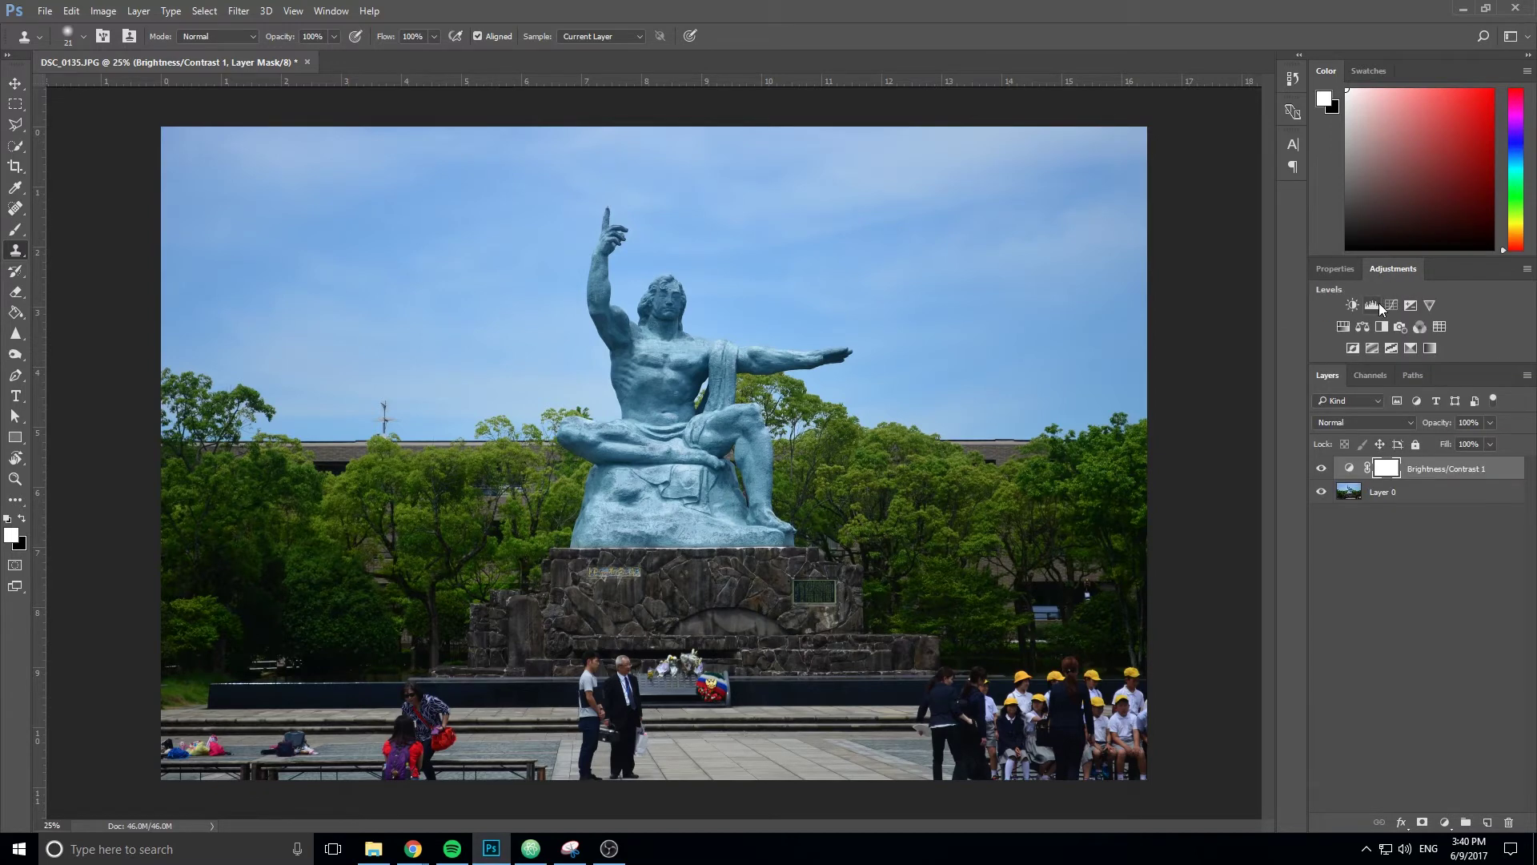
pyautogui.click(1375, 305)
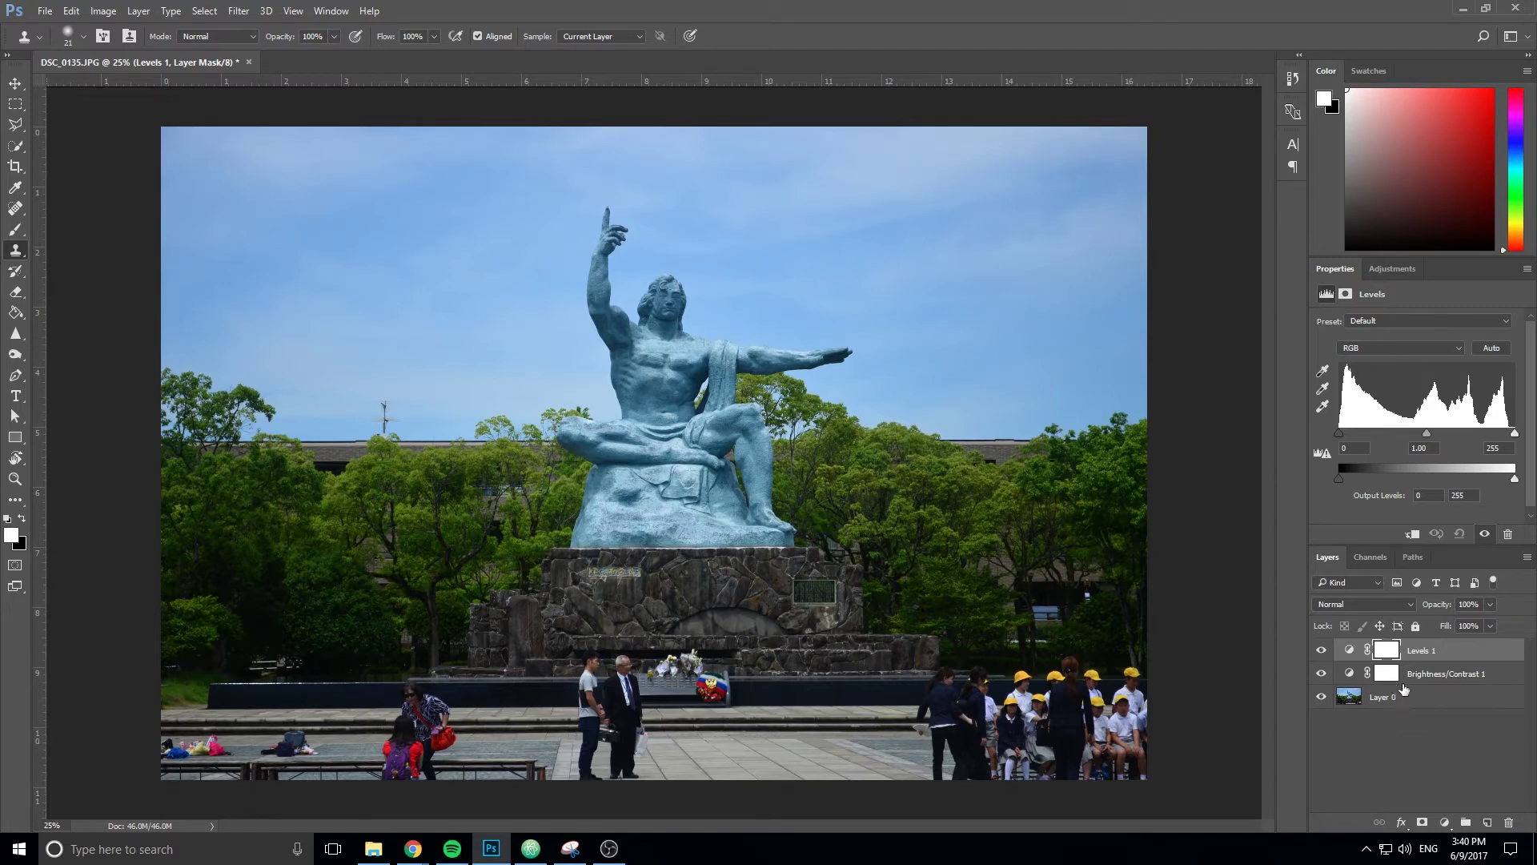
# On the Brightness/Contrast layer, try contrast at -50 and 100, and set contrast to 7 and brightness to 3.
pyautogui.moveTo(1414, 676)
pyautogui.mouseDown()
pyautogui.moveTo(1413, 646)
pyautogui.moveTo(1430, 687)
pyautogui.mouseUp()
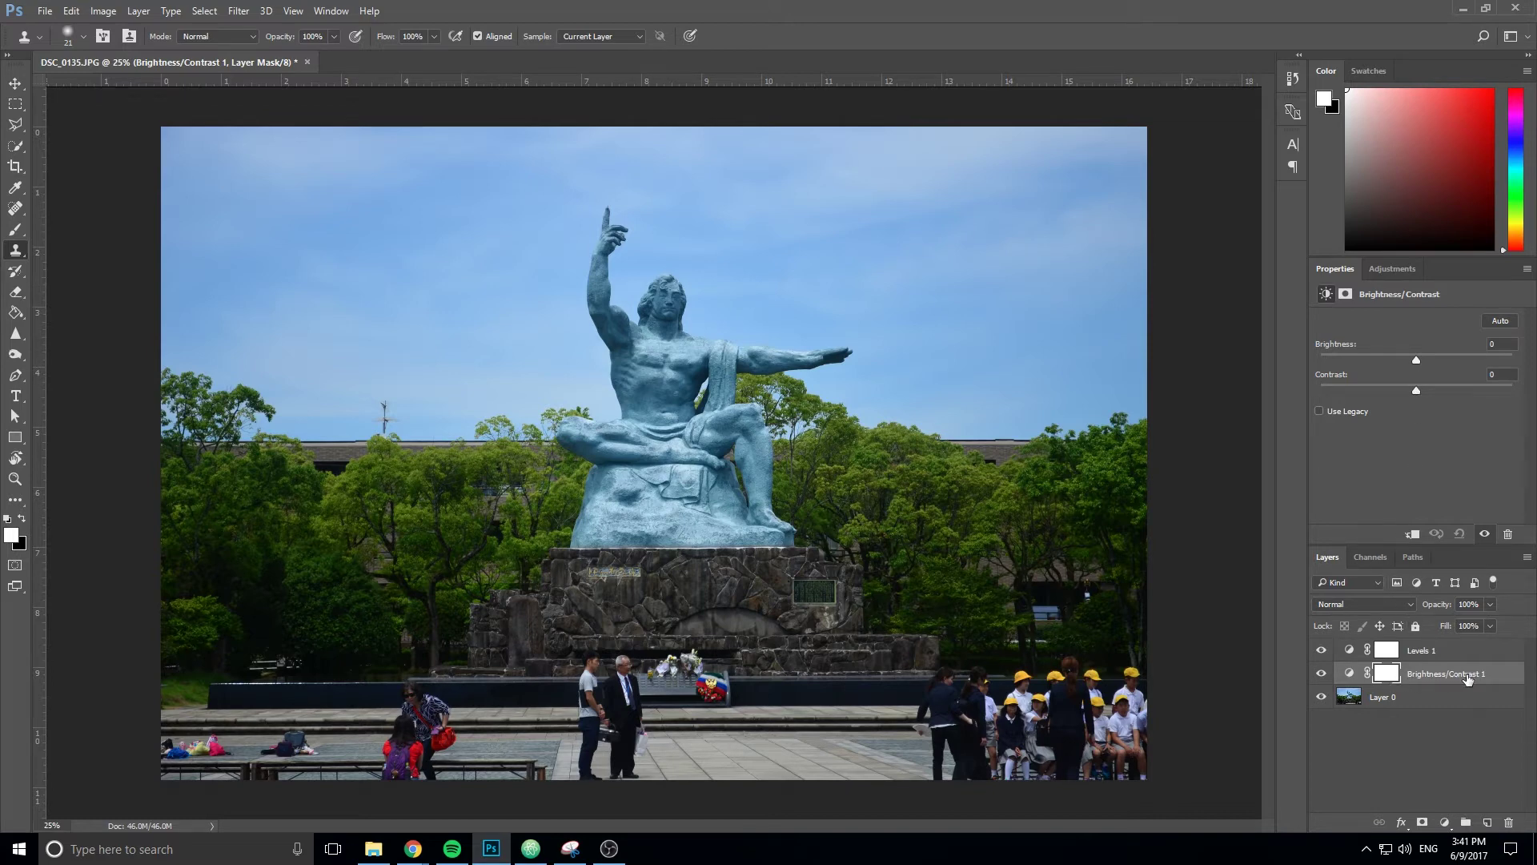
pyautogui.moveTo(1424, 390); pyautogui.dragTo(1171, 443)
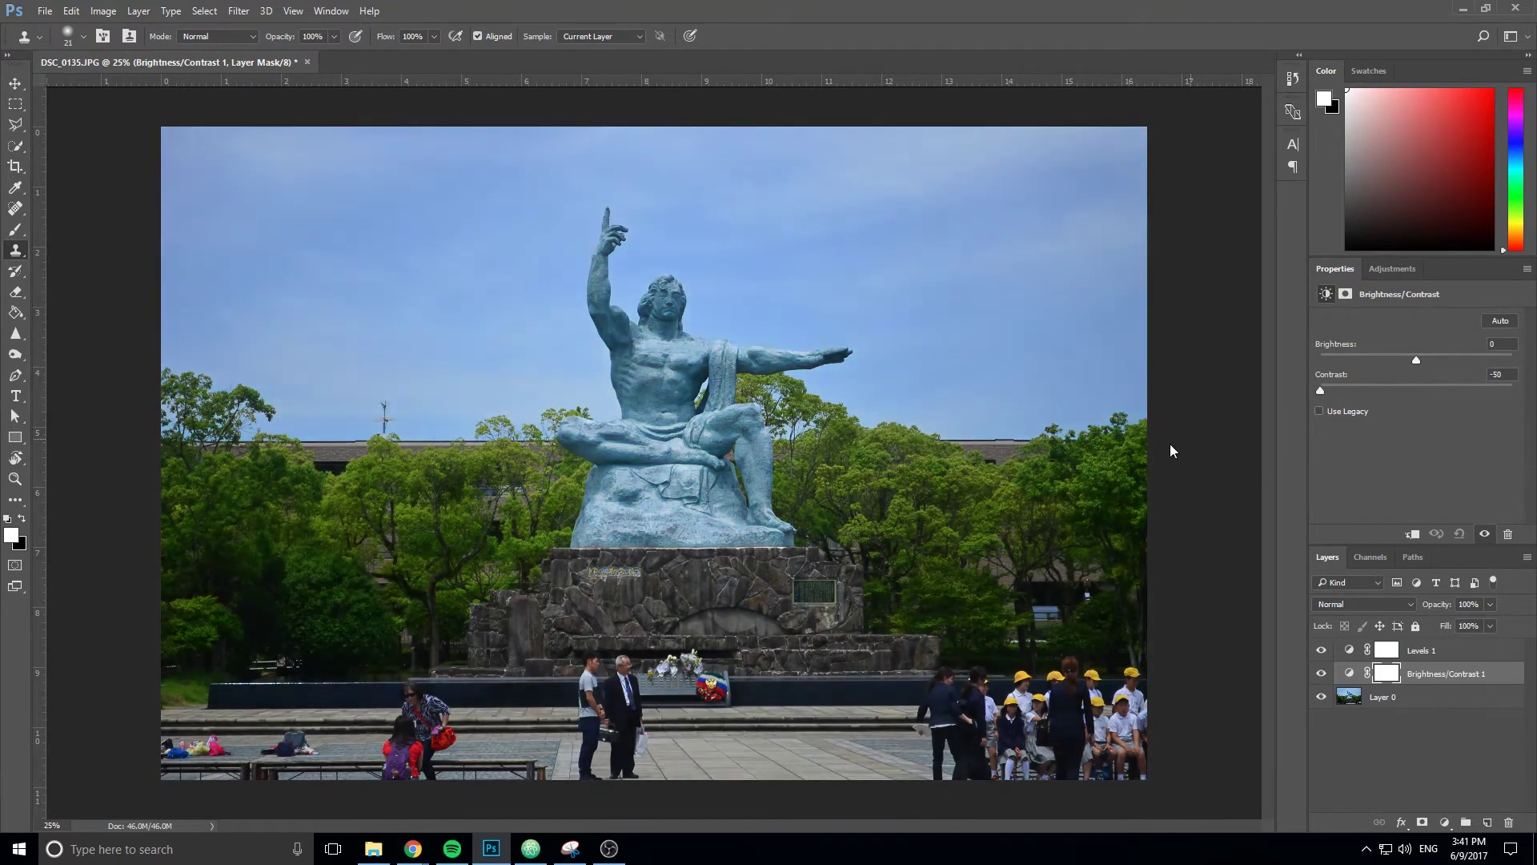
pyautogui.moveTo(1372, 411); pyautogui.dragTo(1535, 386)
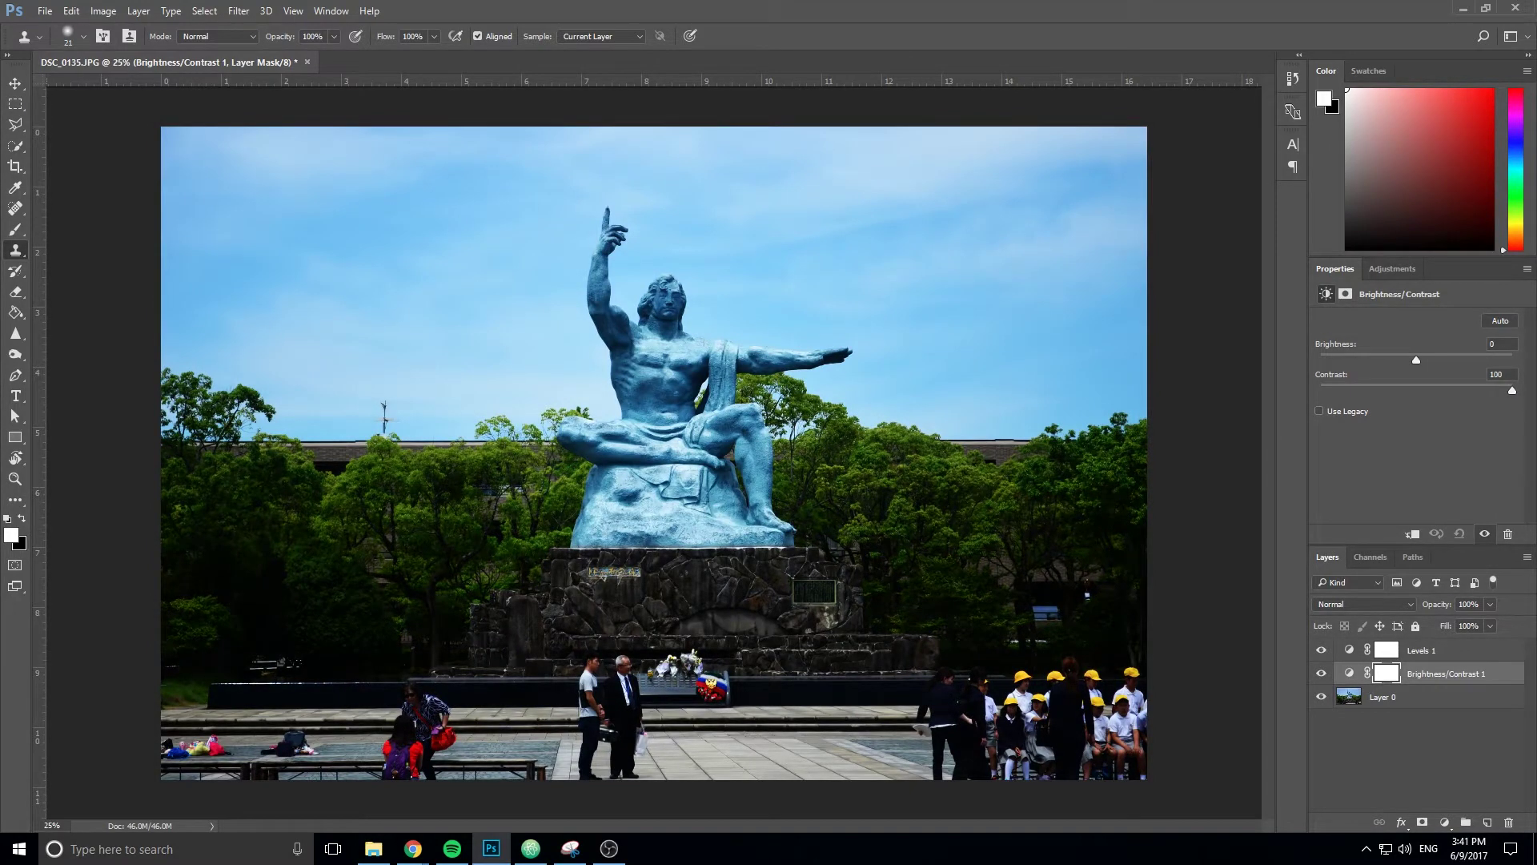
pyautogui.moveTo(1535, 387); pyautogui.dragTo(1429, 375)
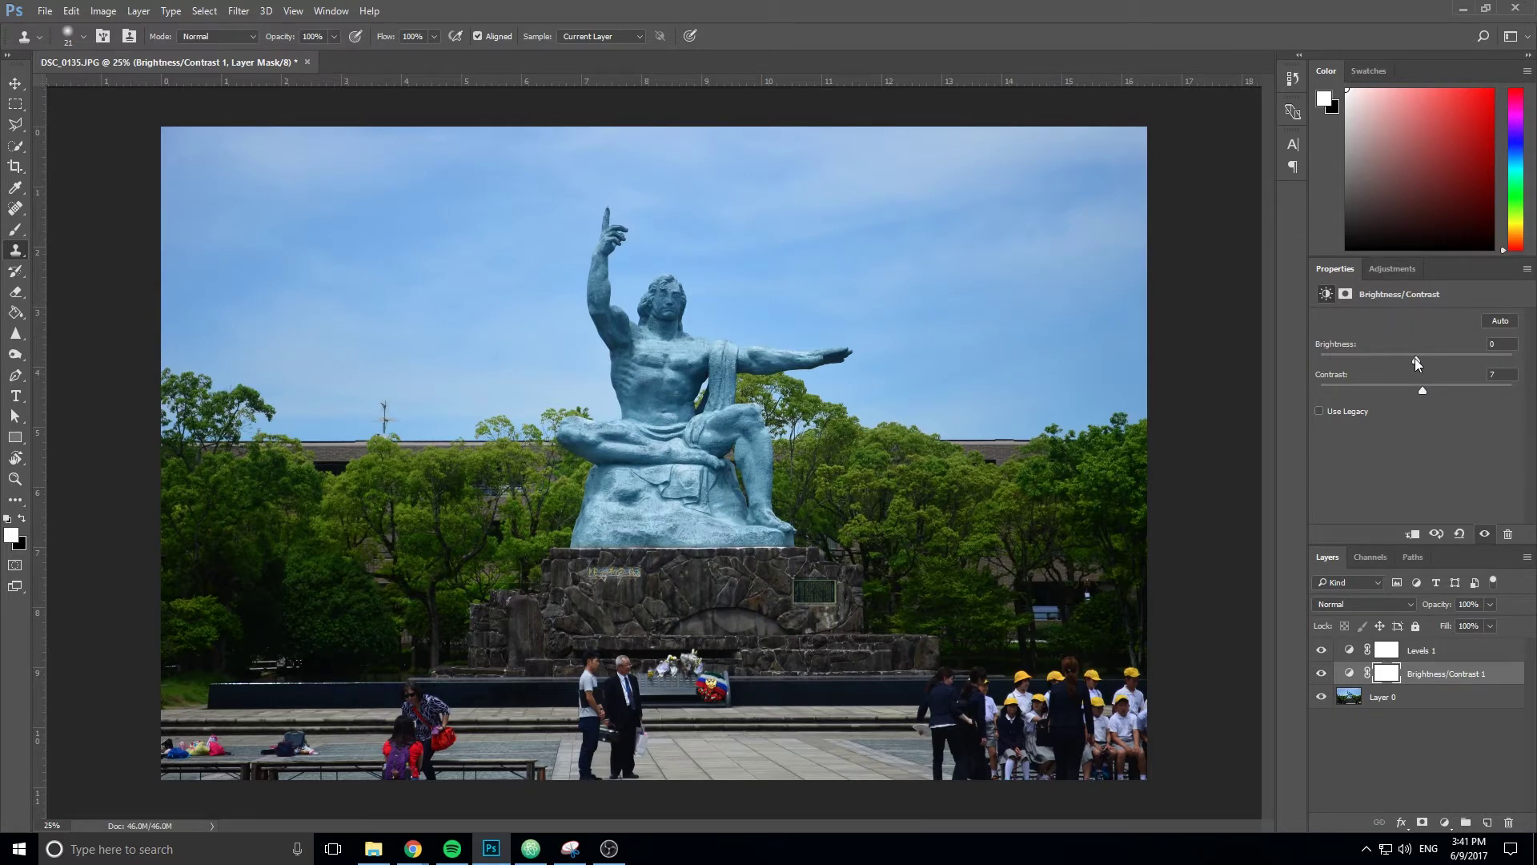
pyautogui.moveTo(1415, 358); pyautogui.dragTo(1419, 363)
# Compare the settings of the Levels and Brightness/Contrast layers and review the available Levels presets.
pyautogui.click(1411, 651)
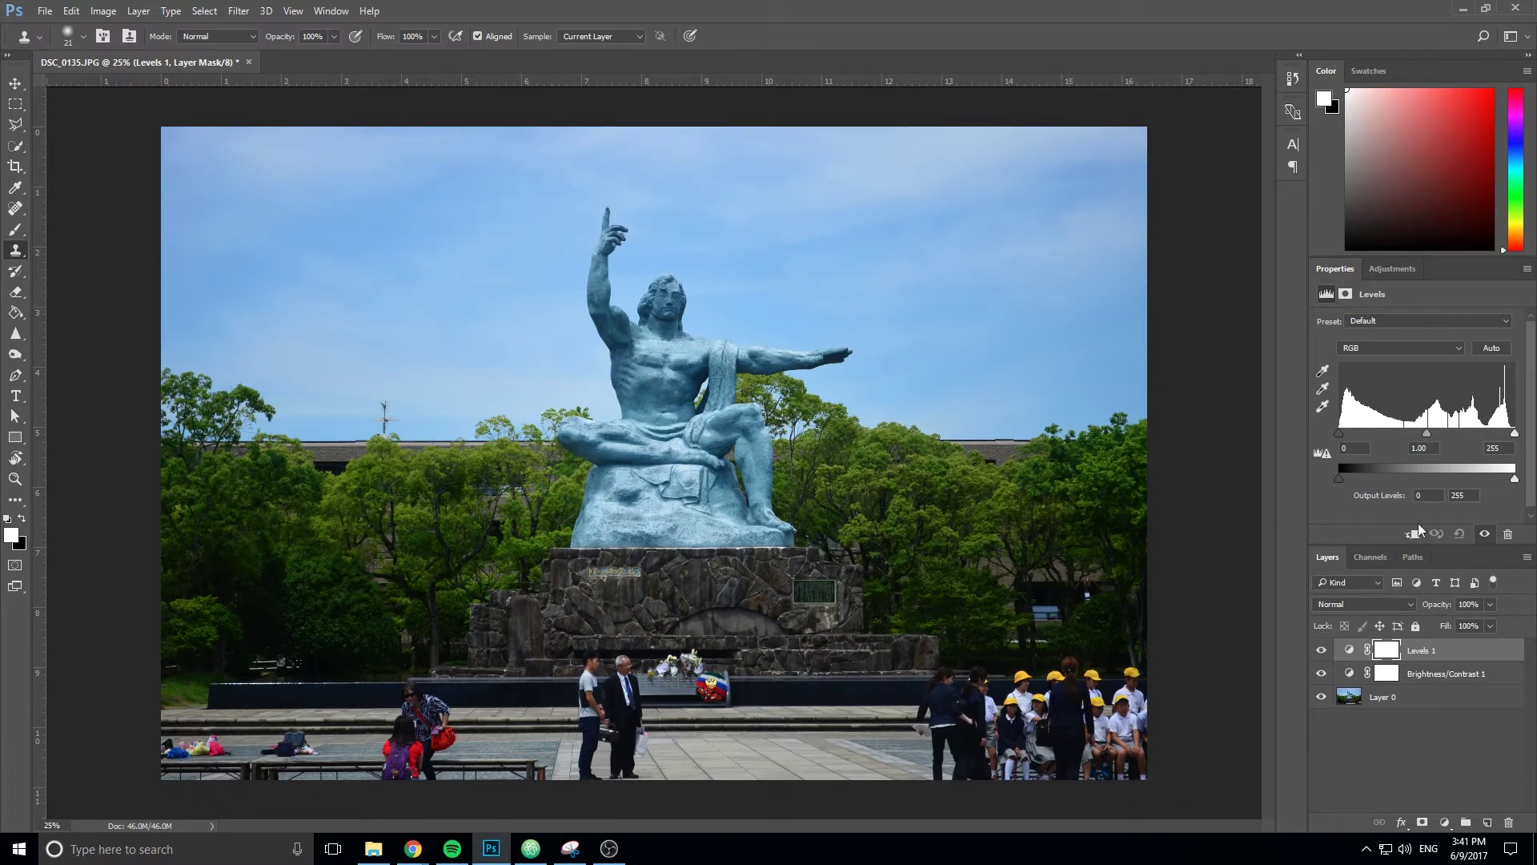
pyautogui.click(1438, 674)
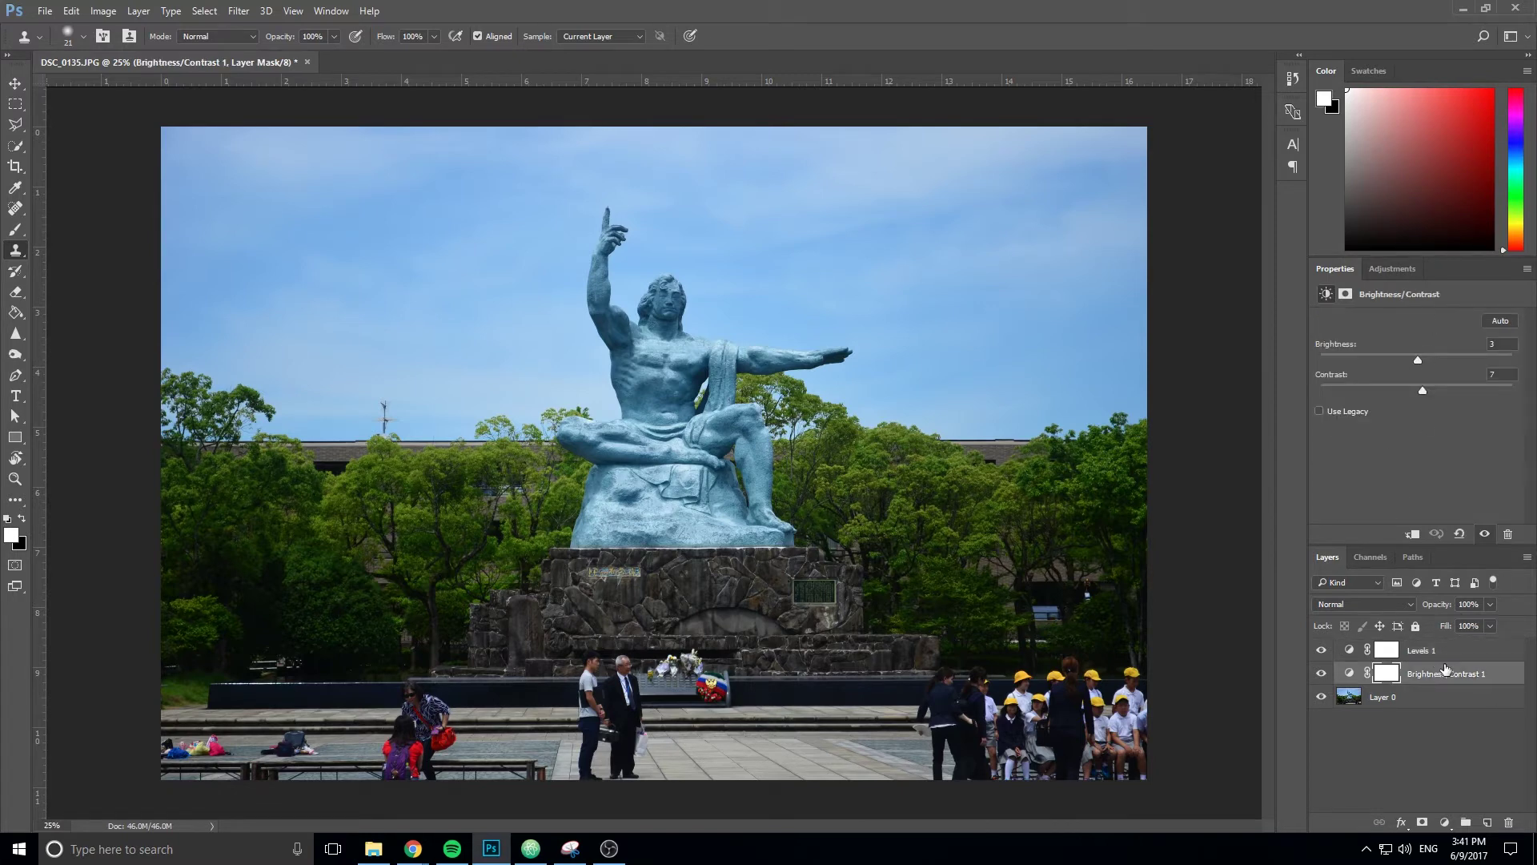
pyautogui.click(1441, 651)
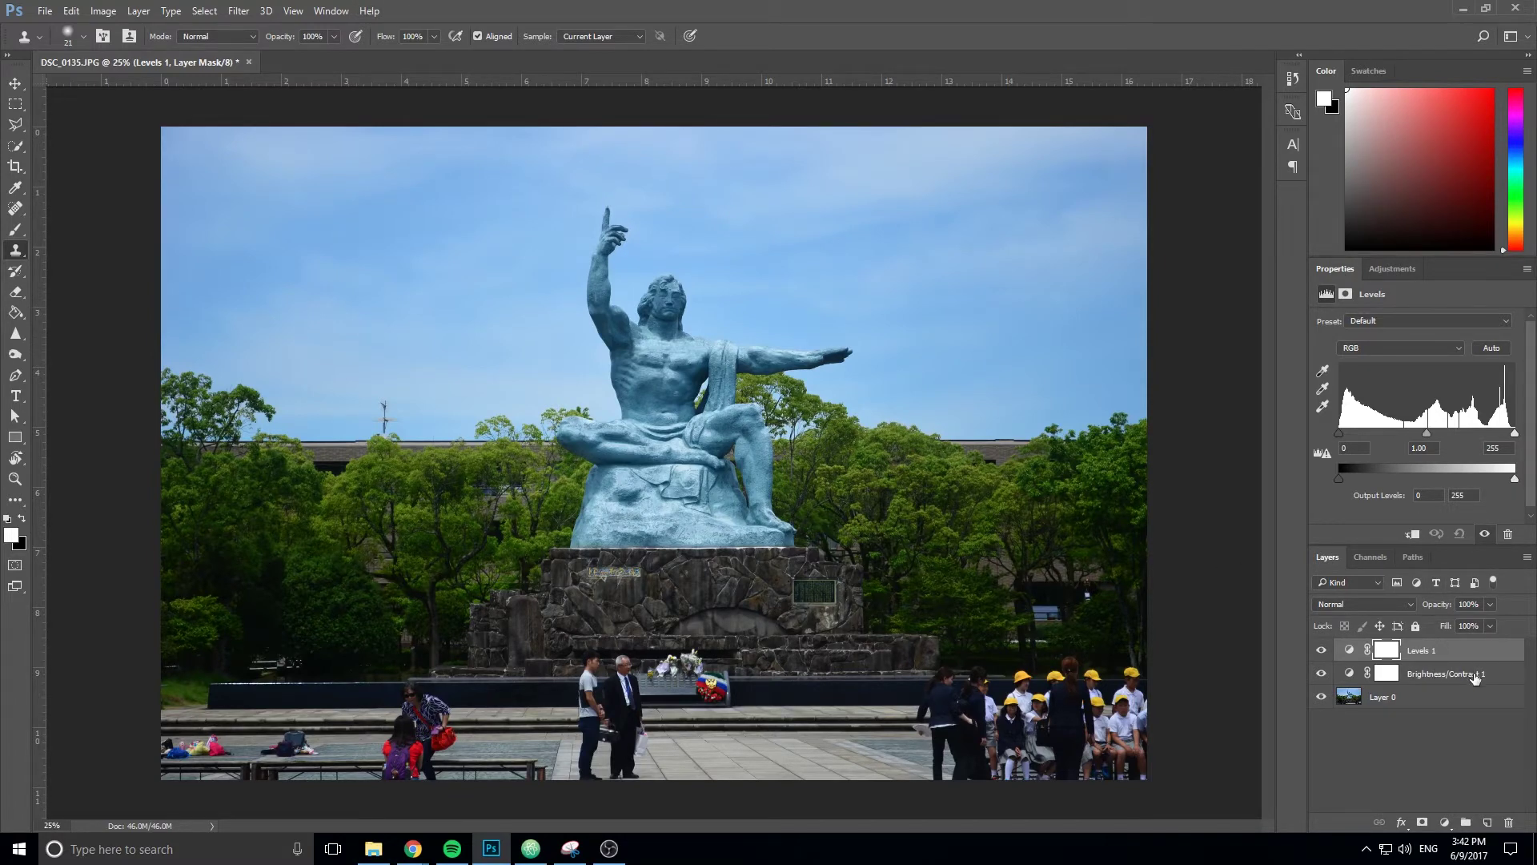
pyautogui.click(1387, 322)
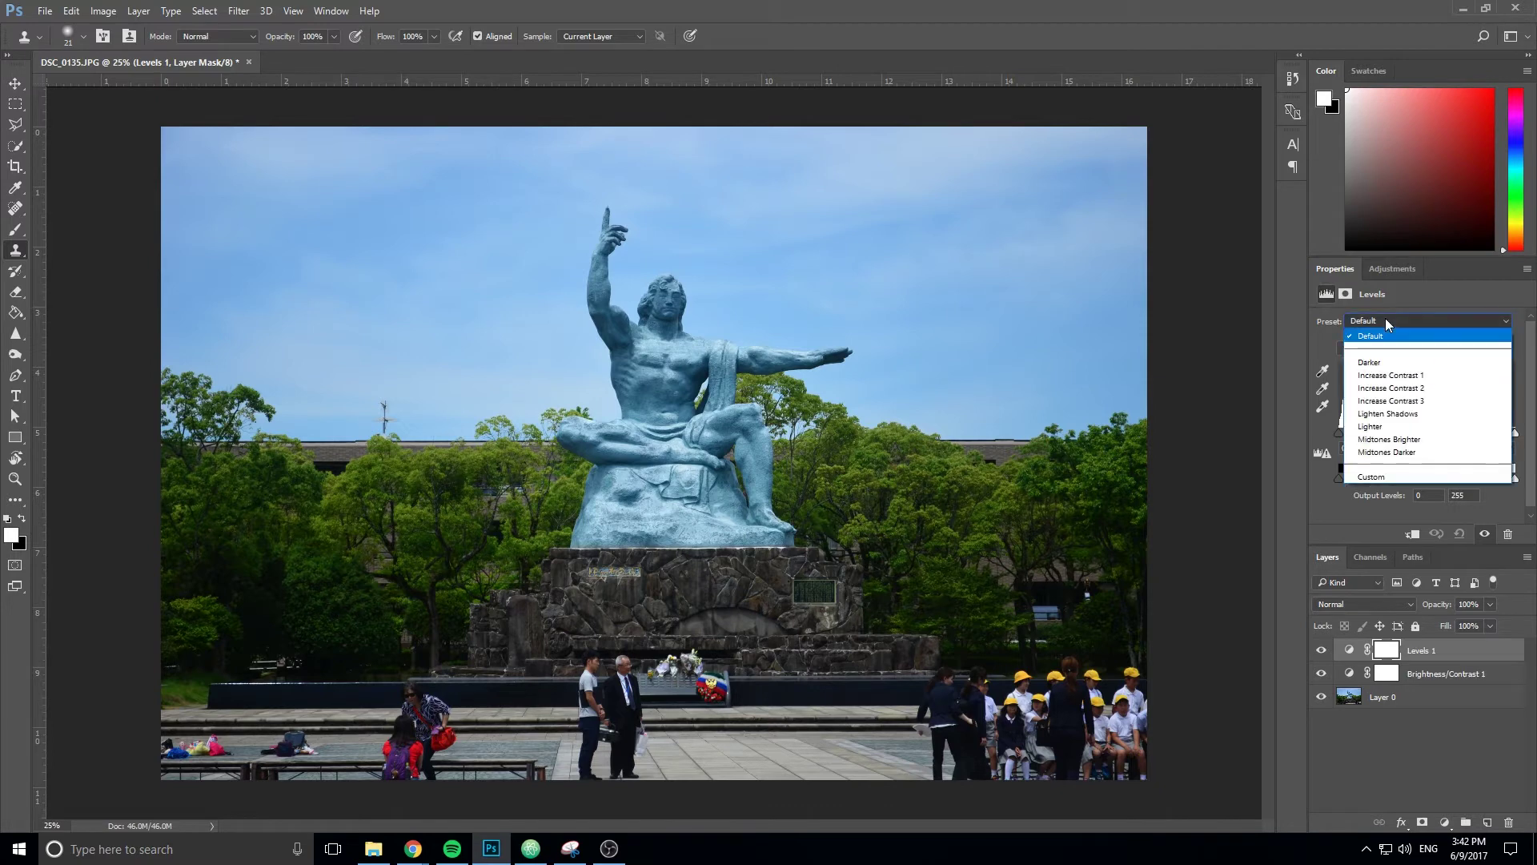
pyautogui.click(1385, 320)
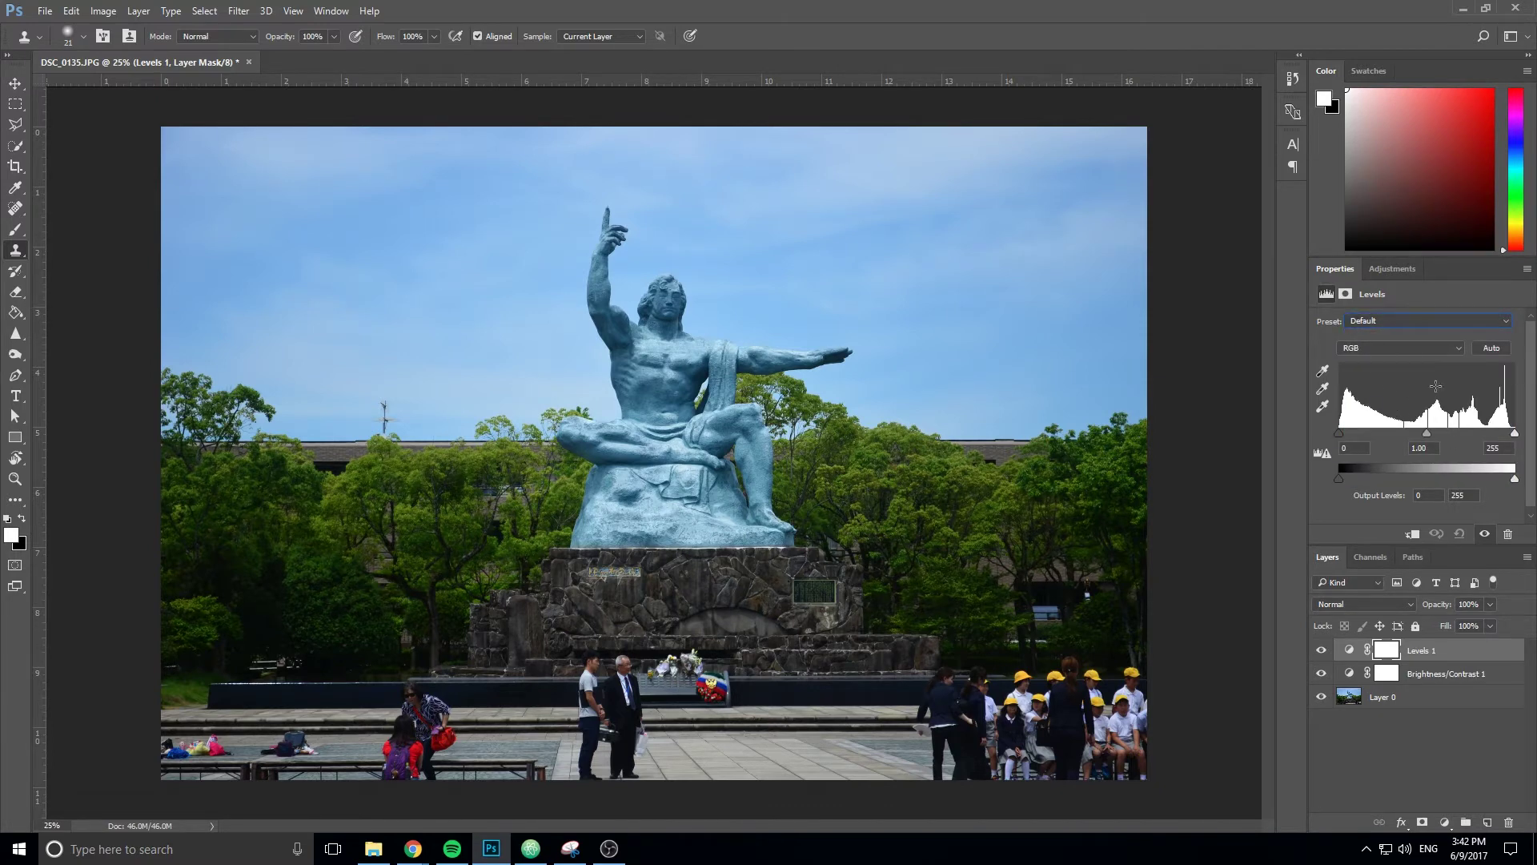
# View the histograms of the RGB and Green channels in the Levels adjustment.
pyautogui.click(1401, 351)
pyautogui.click(1396, 362)
pyautogui.click(1443, 349)
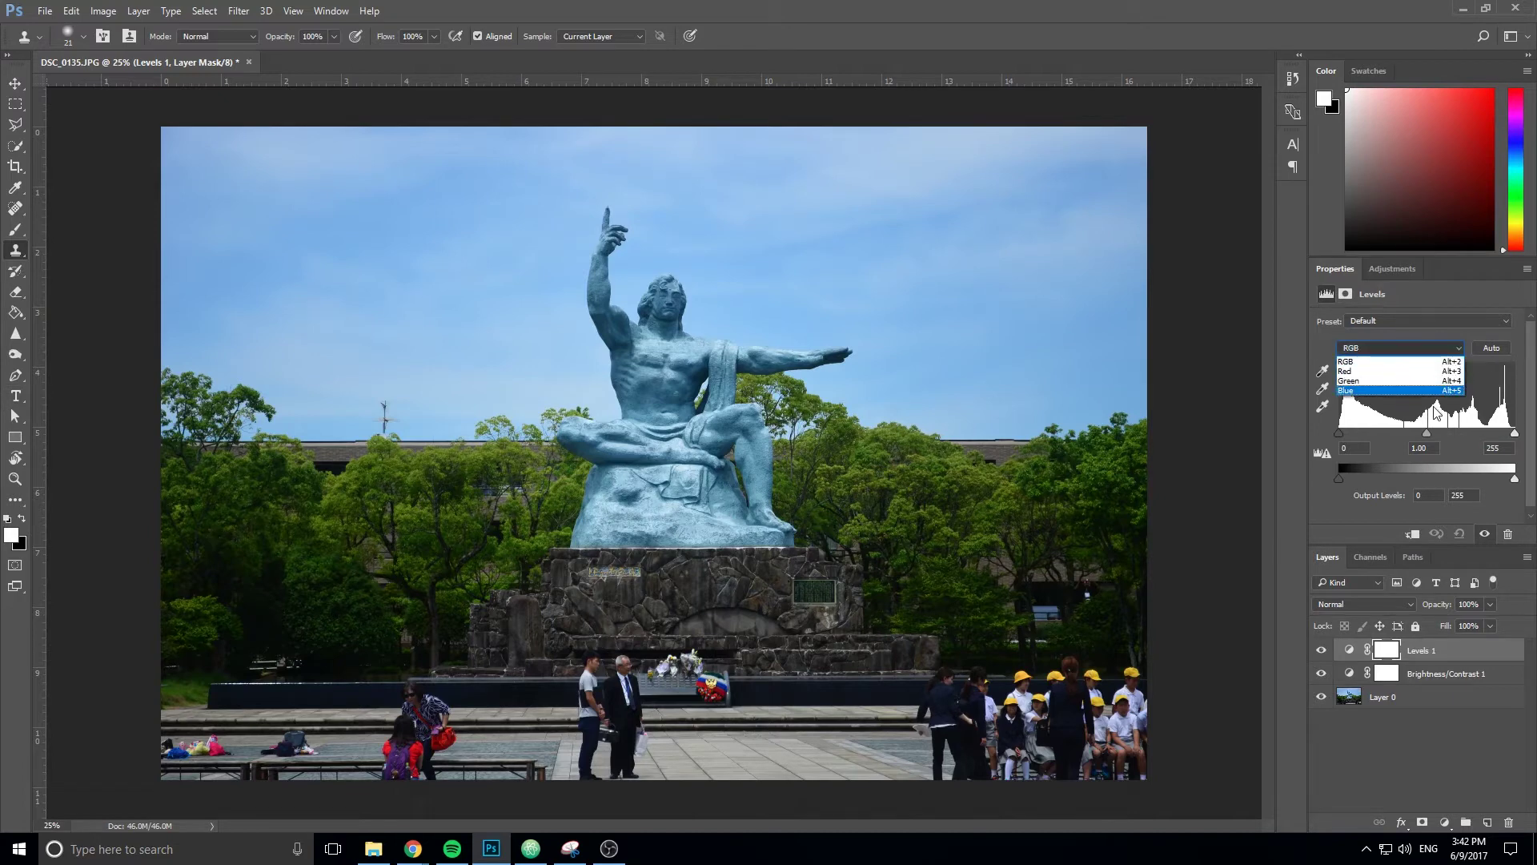
pyautogui.click(1384, 378)
# Set the Levels layer's Blue channel input black point to 26 and white point to 226, and switch to another channel.
pyautogui.click(1381, 346)
pyautogui.click(1385, 387)
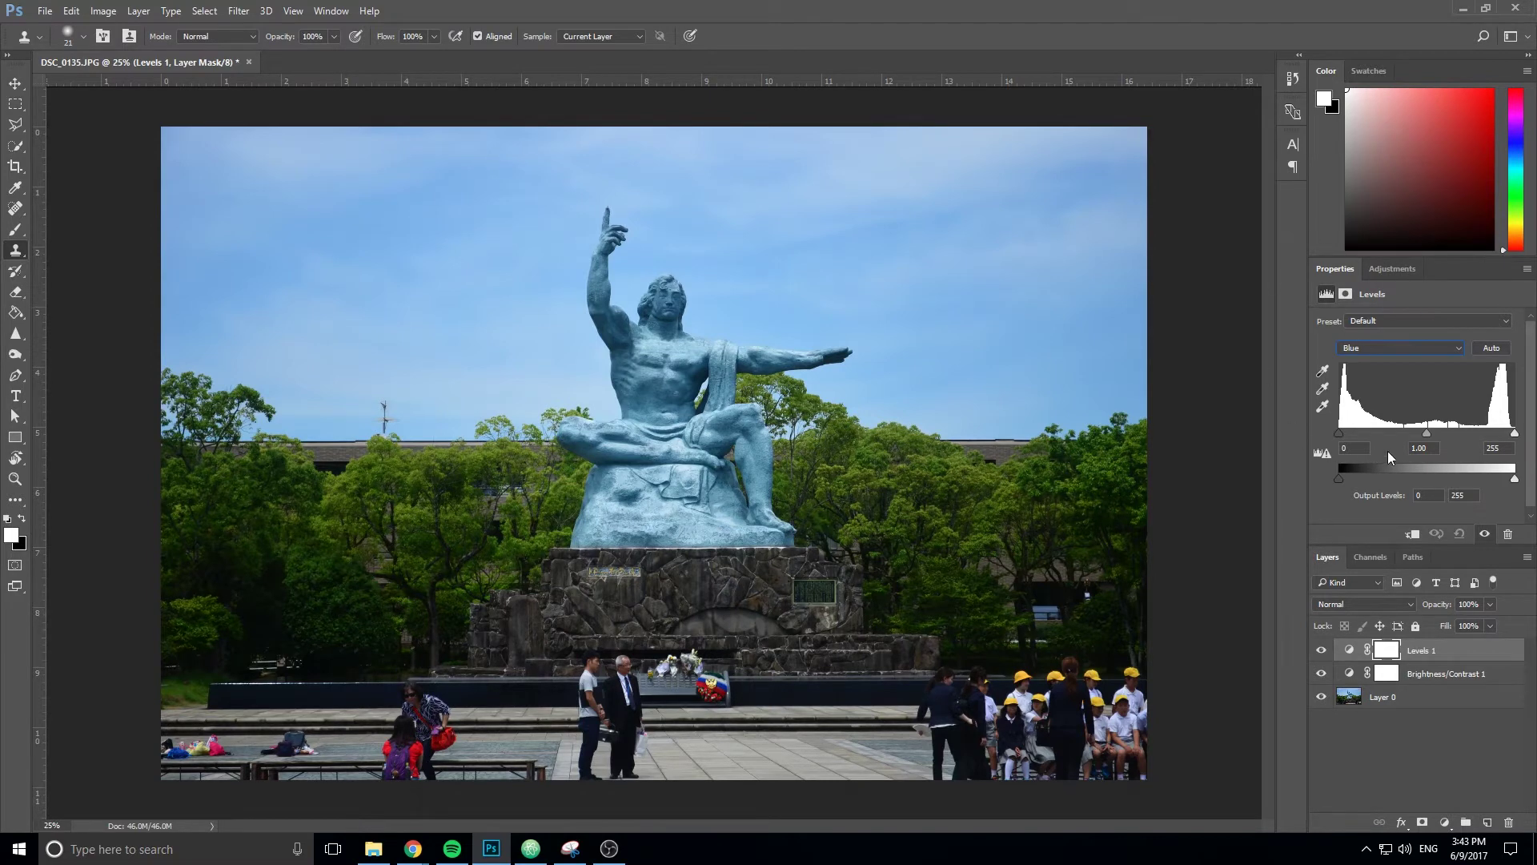
pyautogui.moveTo(1340, 435)
pyautogui.mouseDown()
pyautogui.moveTo(1388, 439)
pyautogui.moveTo(1339, 436)
pyautogui.mouseUp()
pyautogui.moveTo(1340, 434); pyautogui.dragTo(1359, 438)
pyautogui.moveTo(1519, 436); pyautogui.dragTo(1496, 440)
pyautogui.click(1390, 351)
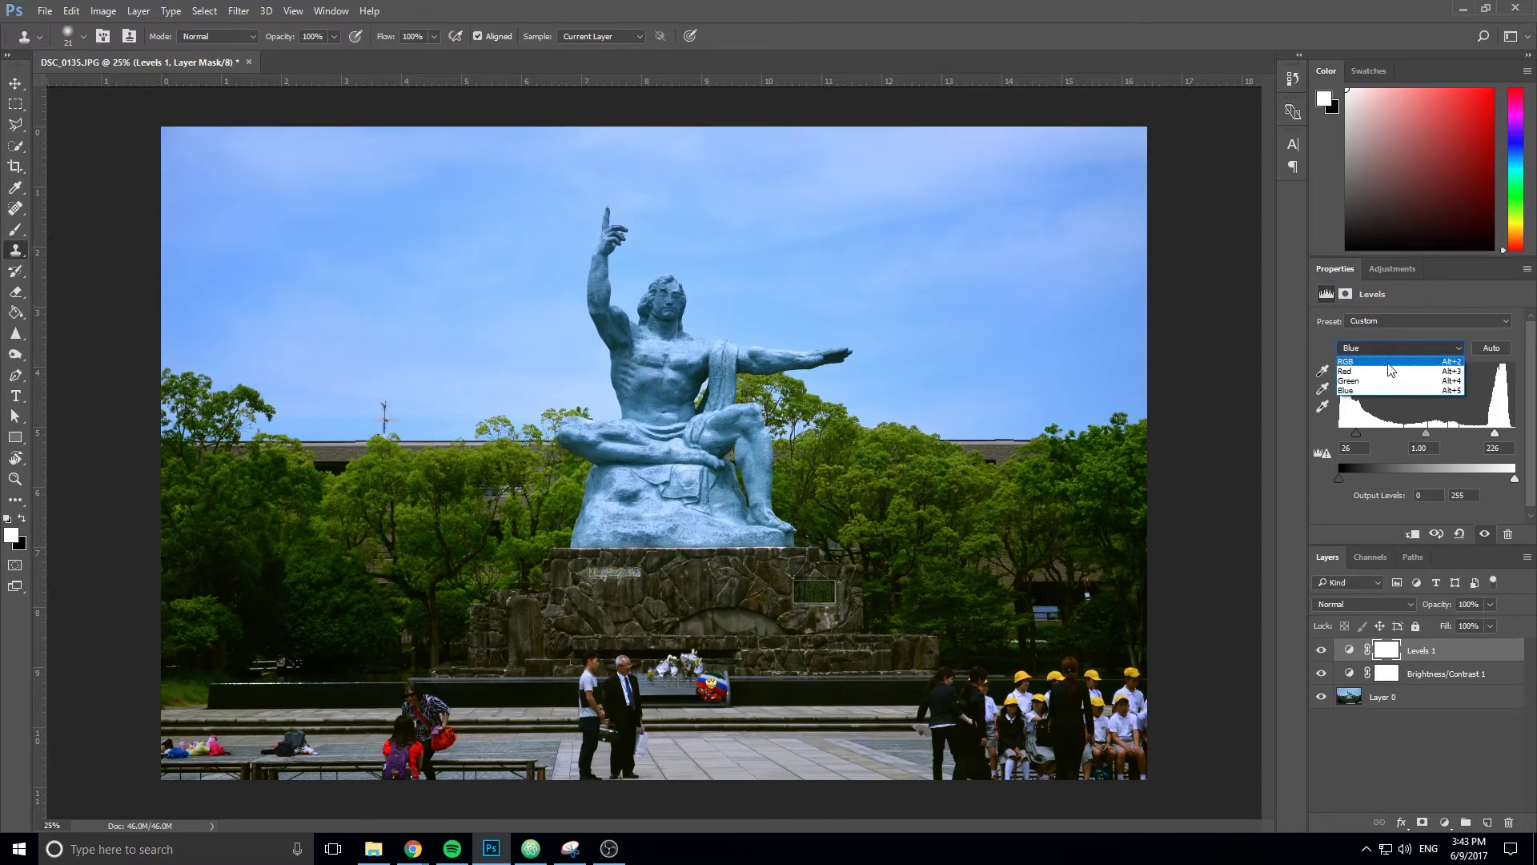
pyautogui.click(1374, 369)
# Add a Vibrance adjustment layer above the Levels layer and raise its vibrance to +100.
pyautogui.moveTo(1424, 650)
pyautogui.mouseDown()
pyautogui.moveTo(1427, 698)
pyautogui.moveTo(1422, 652)
pyautogui.mouseUp()
pyautogui.click(1386, 270)
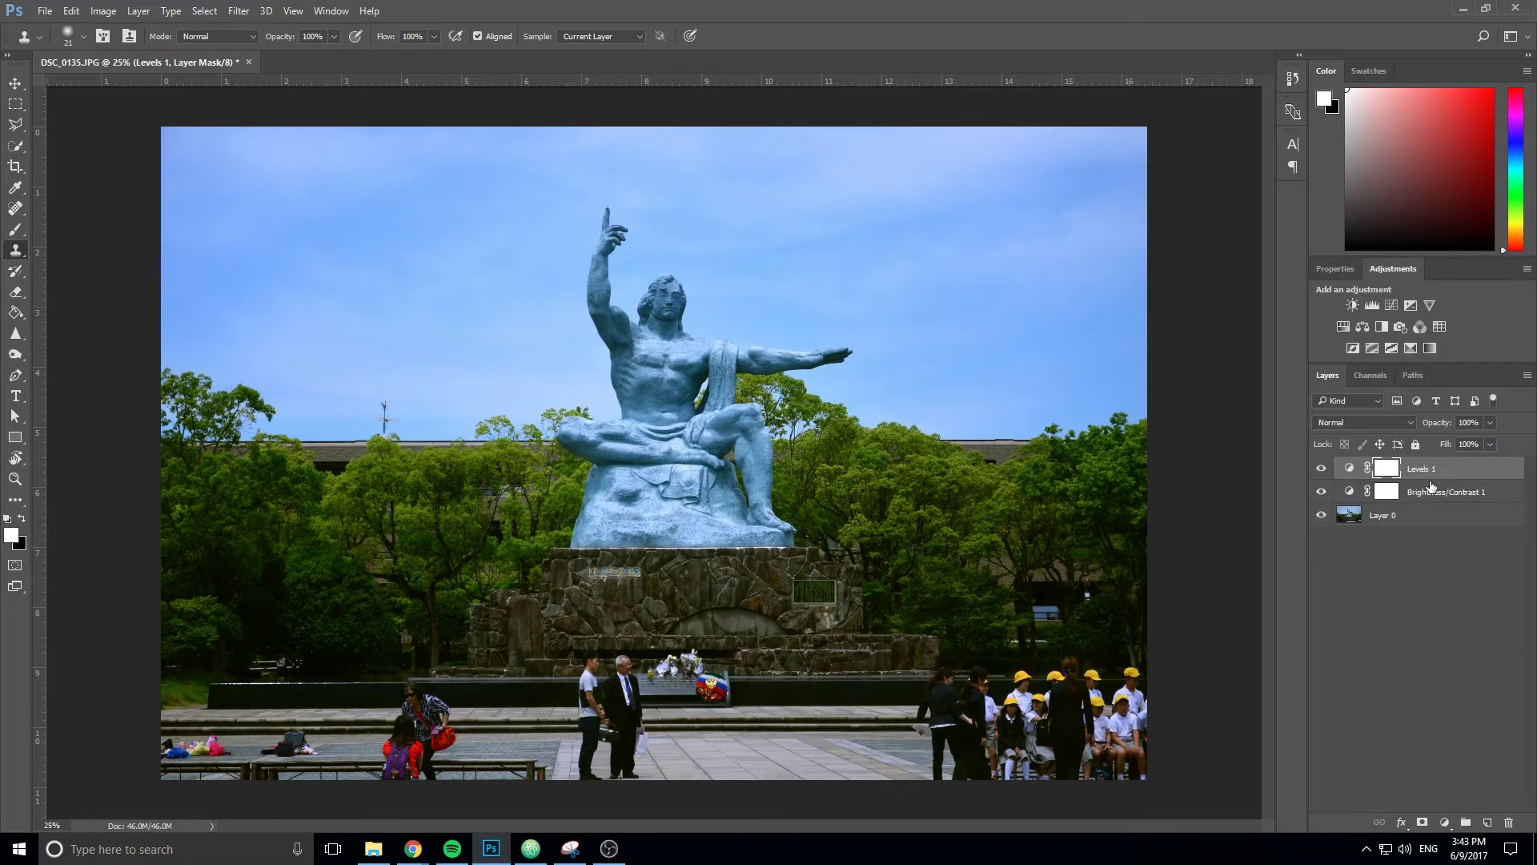
pyautogui.click(1431, 304)
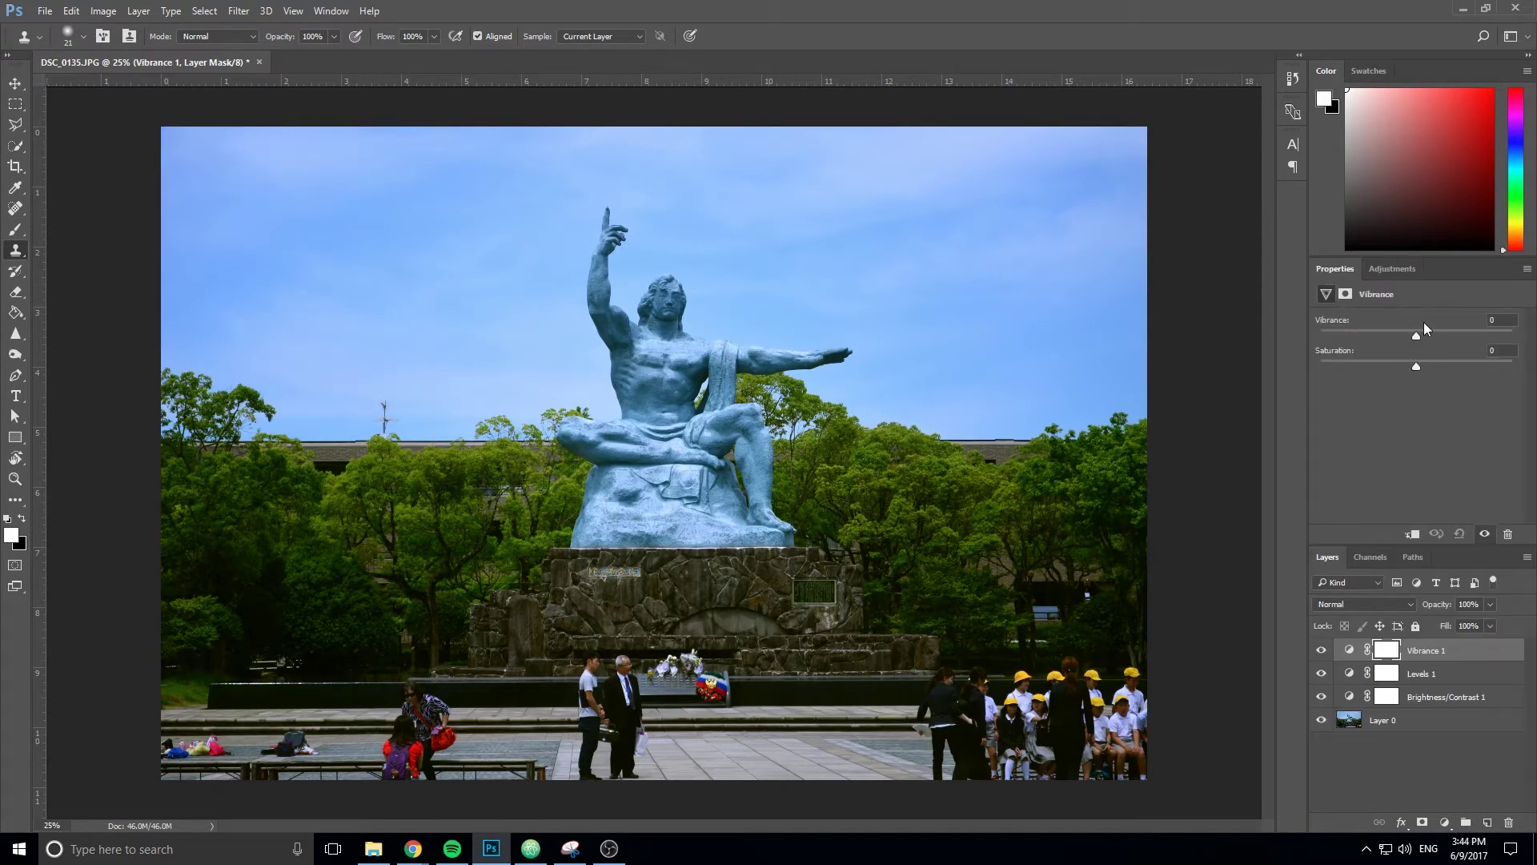
pyautogui.moveTo(1414, 333)
pyautogui.mouseDown()
pyautogui.moveTo(1451, 331)
pyautogui.moveTo(1407, 322)
pyautogui.mouseUp()
pyautogui.moveTo(1454, 335); pyautogui.dragTo(1518, 336)
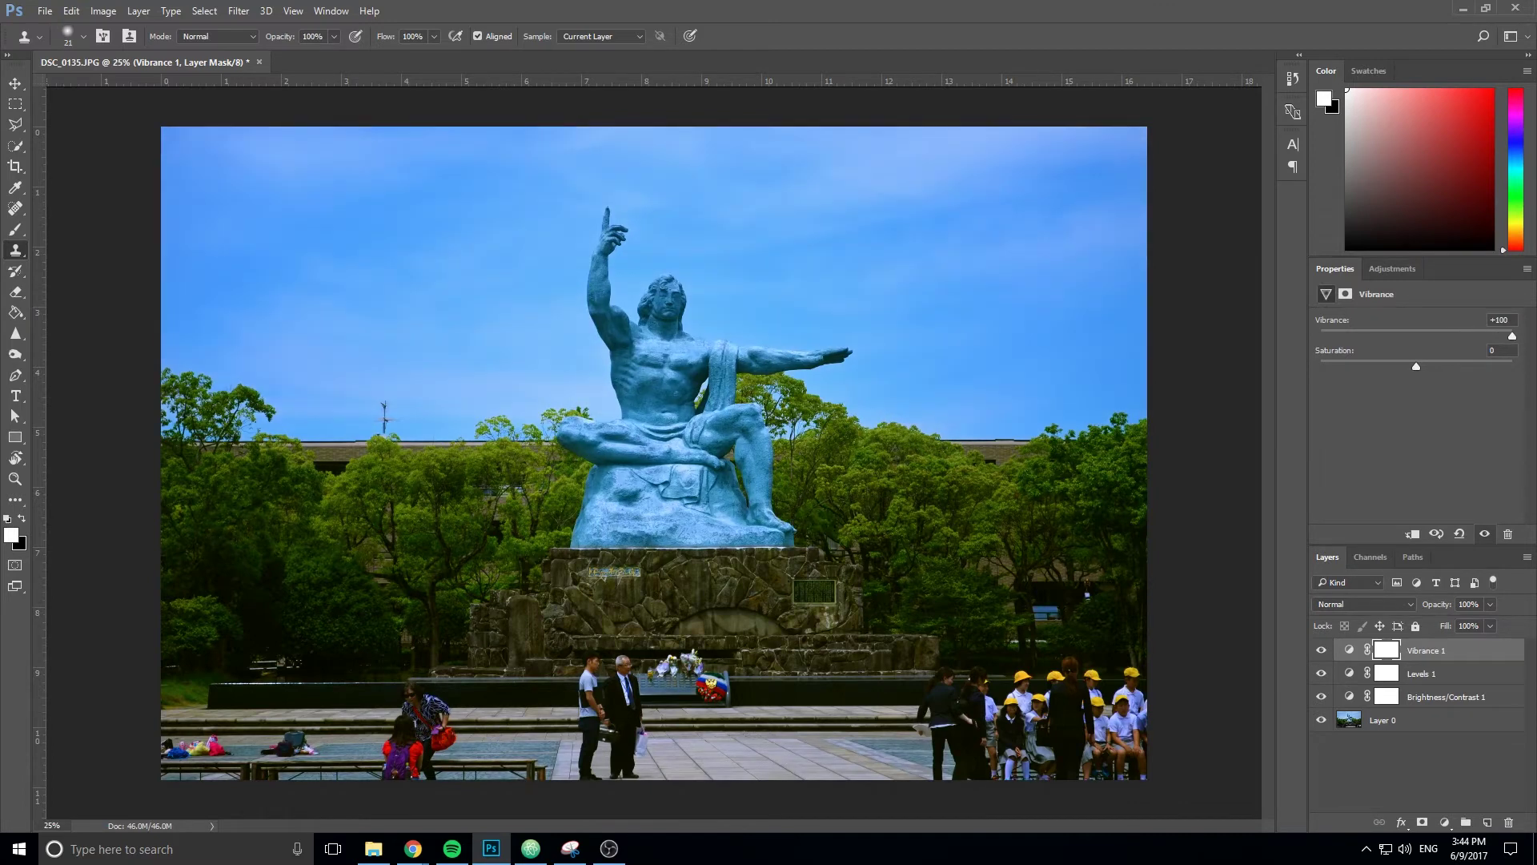
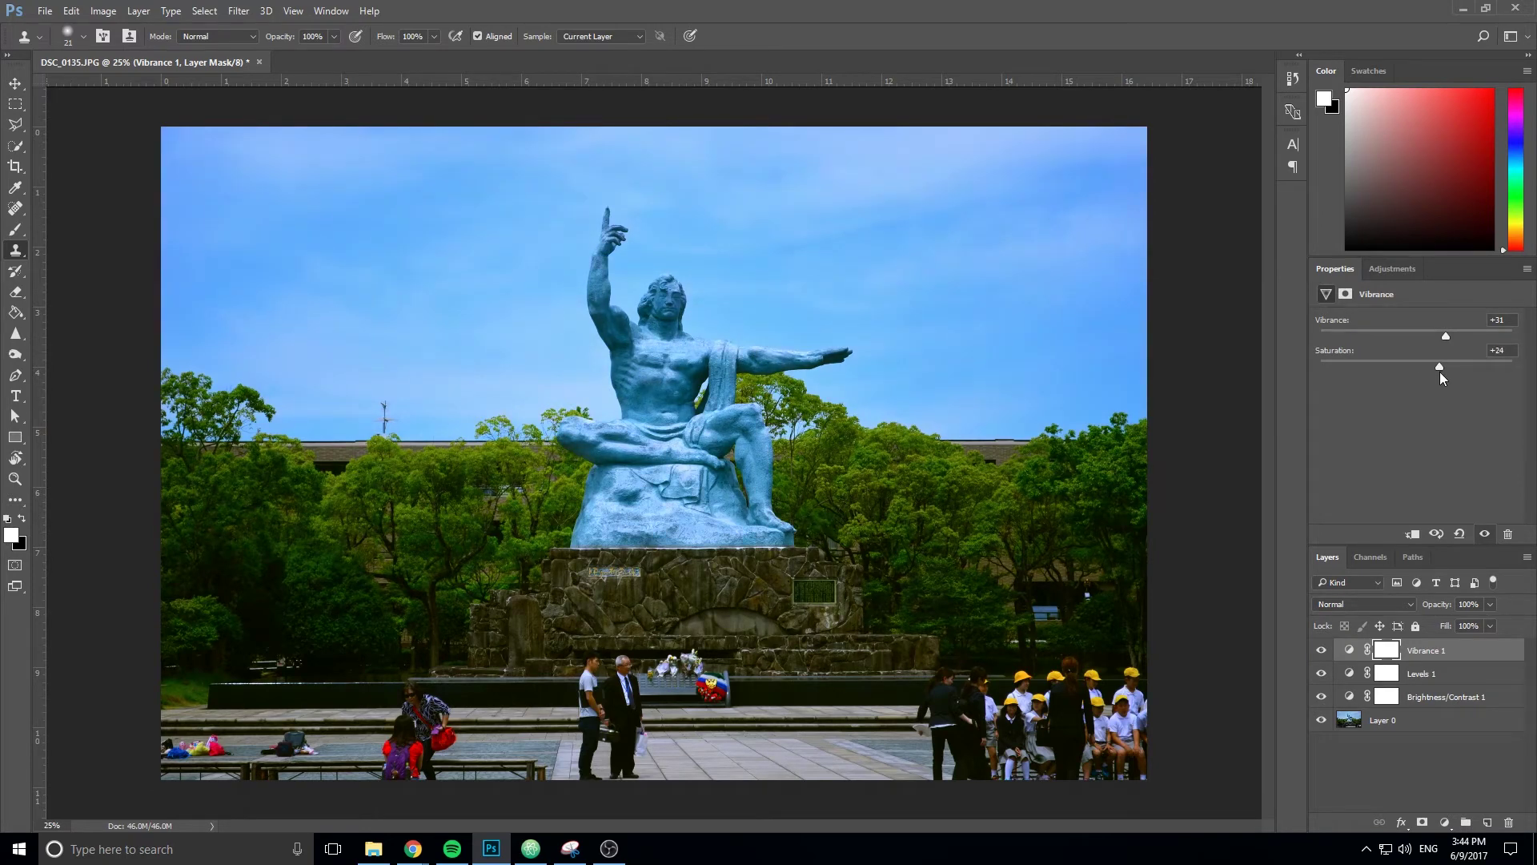
# Set the Vibrance layer's saturation to +23 and move that layer below the Levels layer.
pyautogui.moveTo(1437, 376); pyautogui.dragTo(1439, 377)
pyautogui.moveTo(1454, 651)
pyautogui.mouseDown()
pyautogui.moveTo(1442, 704)
pyautogui.moveTo(1438, 666)
pyautogui.mouseUp()
pyautogui.click(1433, 649)
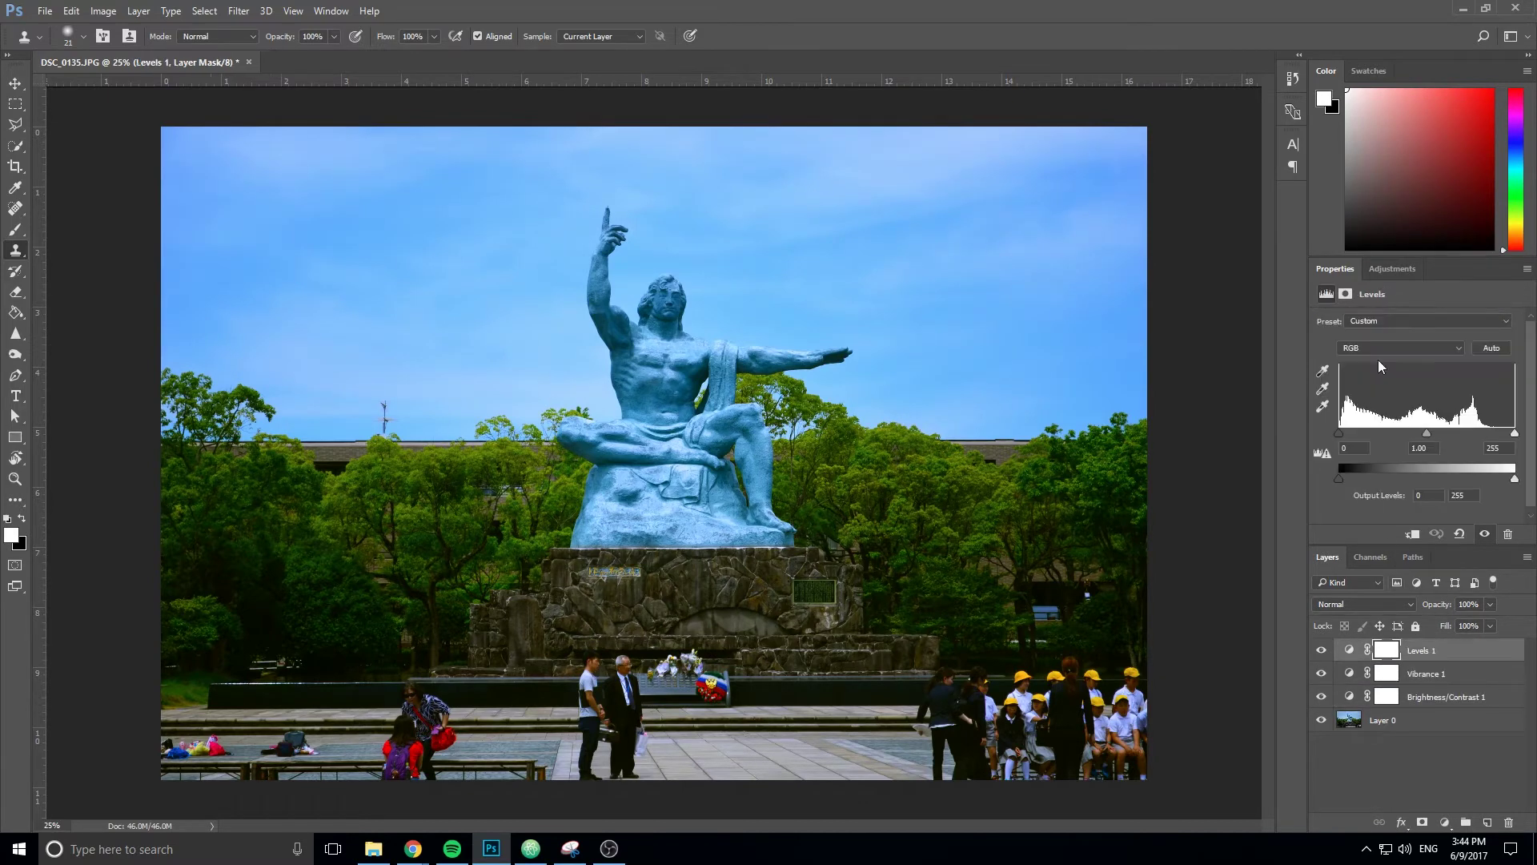
# Add a Black & White adjustment layer above the Levels layer.
pyautogui.click(1386, 269)
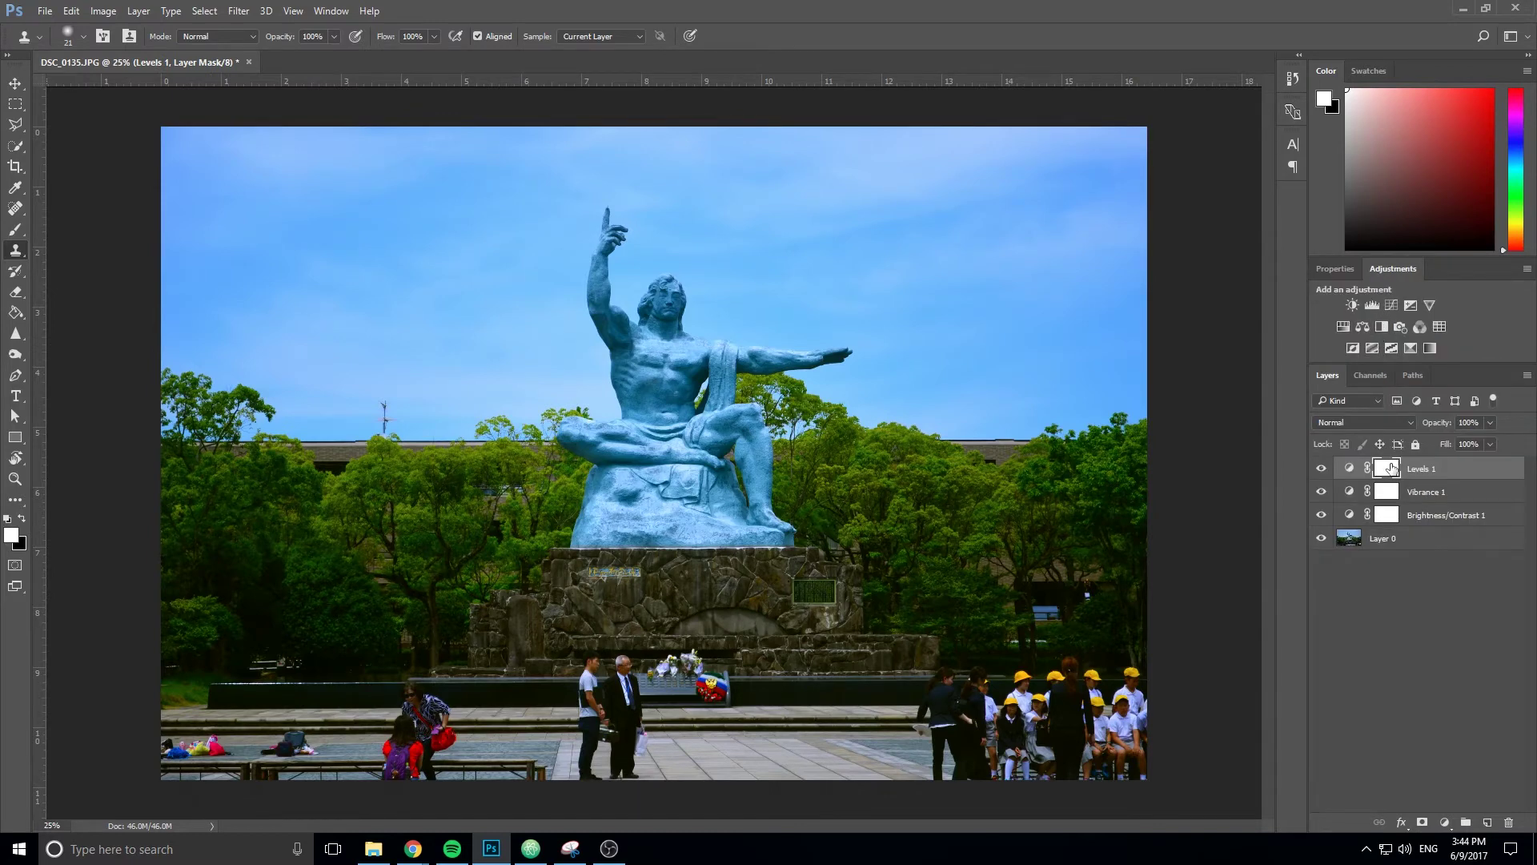
pyautogui.click(1391, 325)
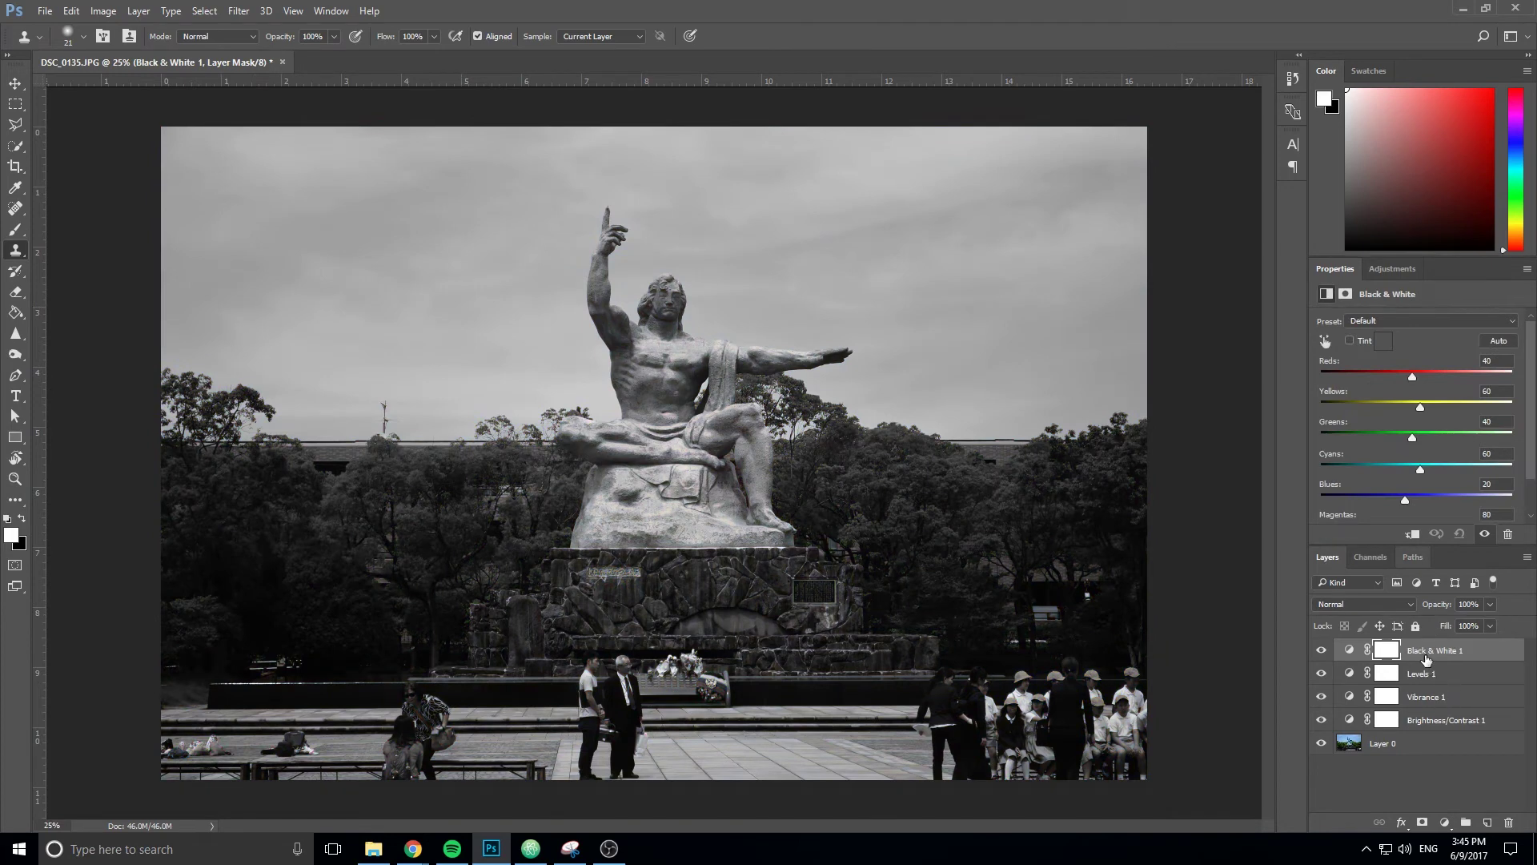
# Try the Black & White layer below Levels and below Brightness/Contrast, returning it to the top of the stack each time.
pyautogui.moveTo(1424, 657); pyautogui.dragTo(1424, 677)
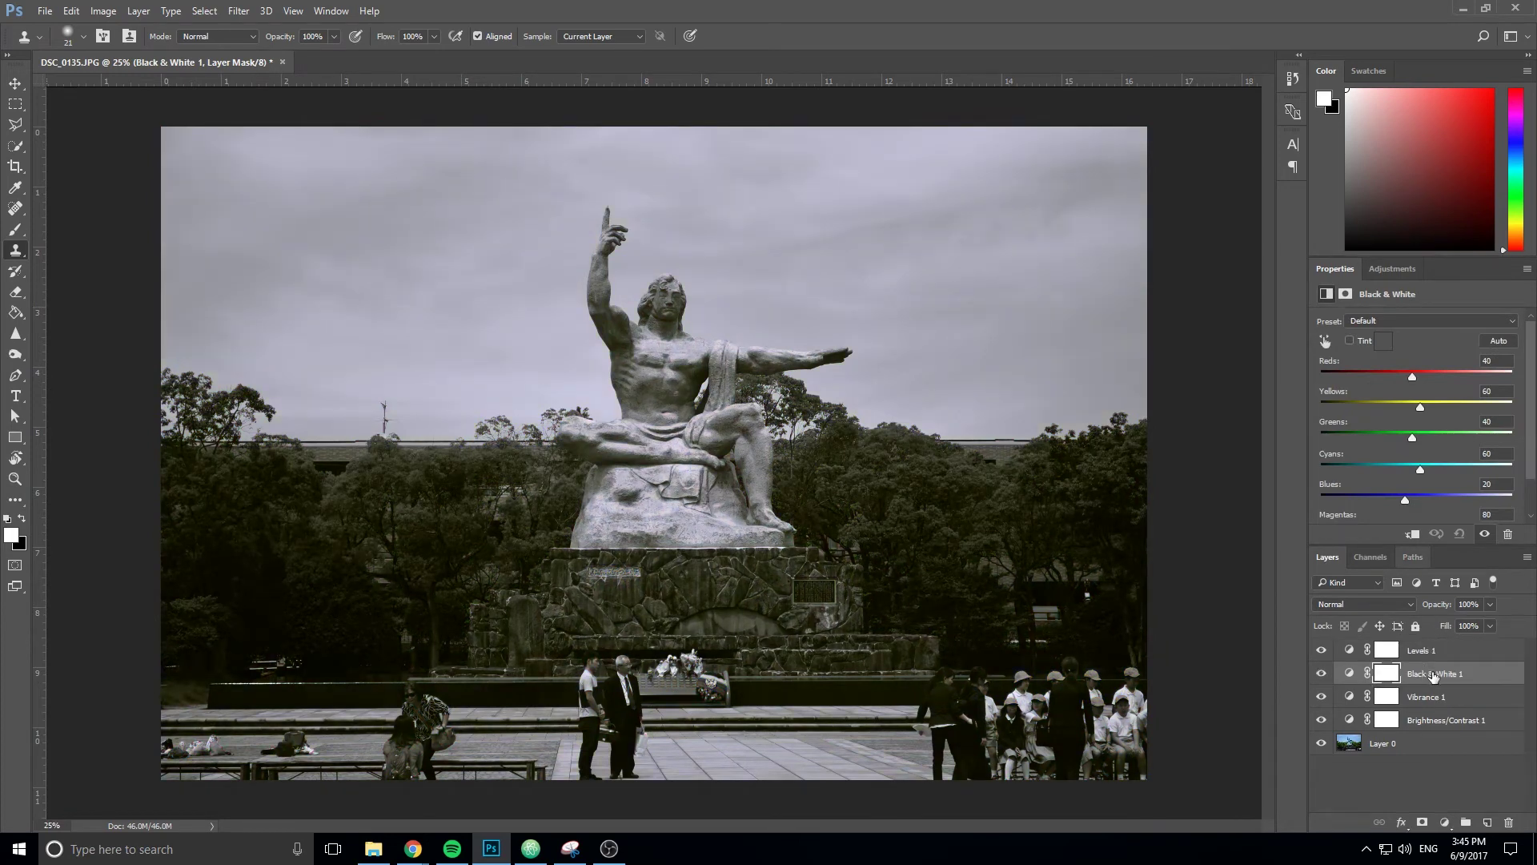
pyautogui.hotkey('ctrl', 'z')
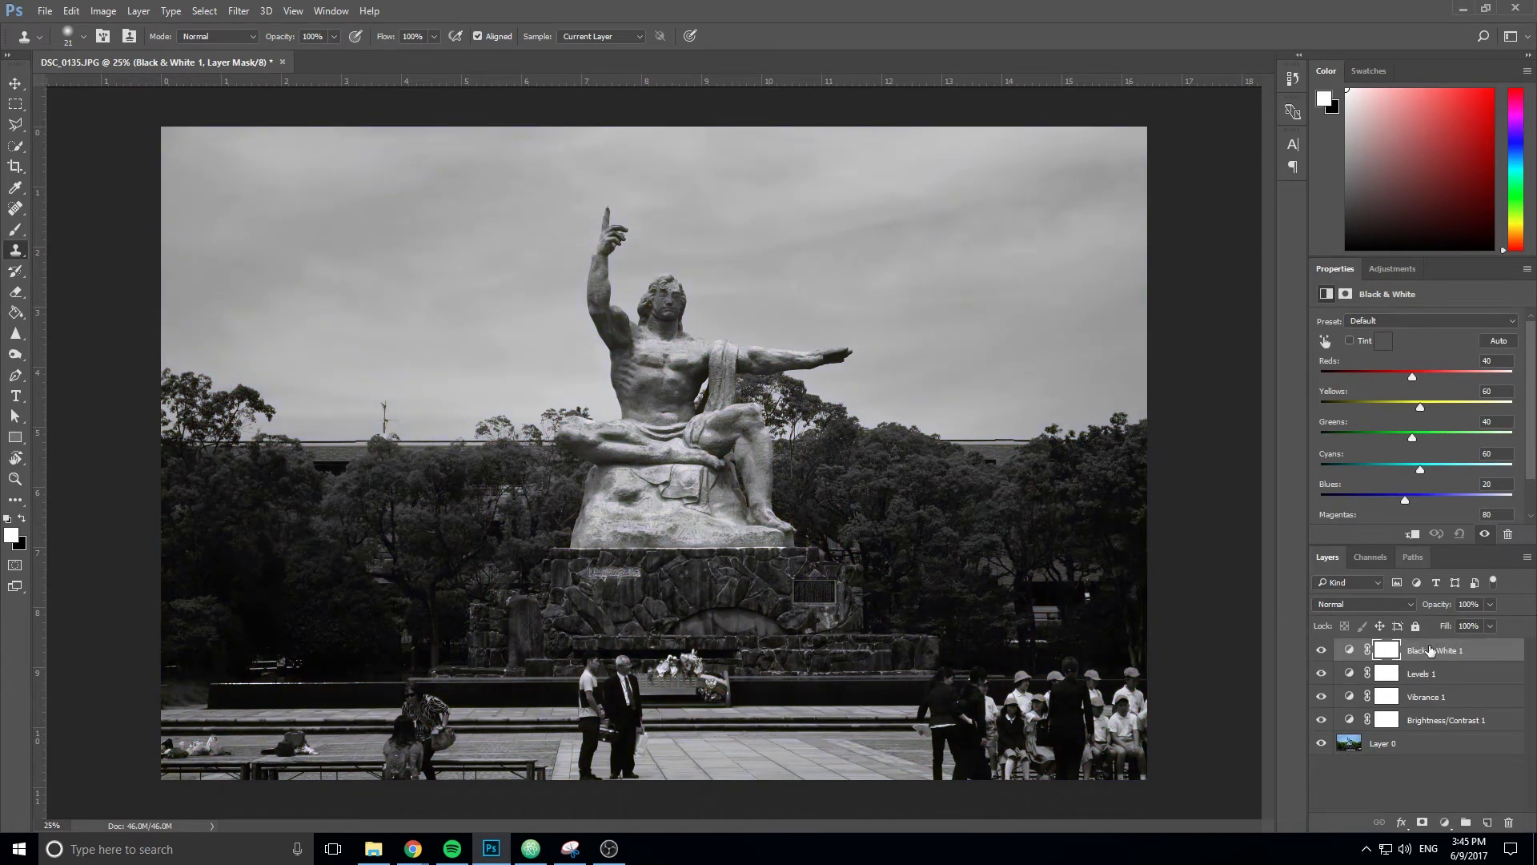
pyautogui.moveTo(1428, 655); pyautogui.dragTo(1436, 732)
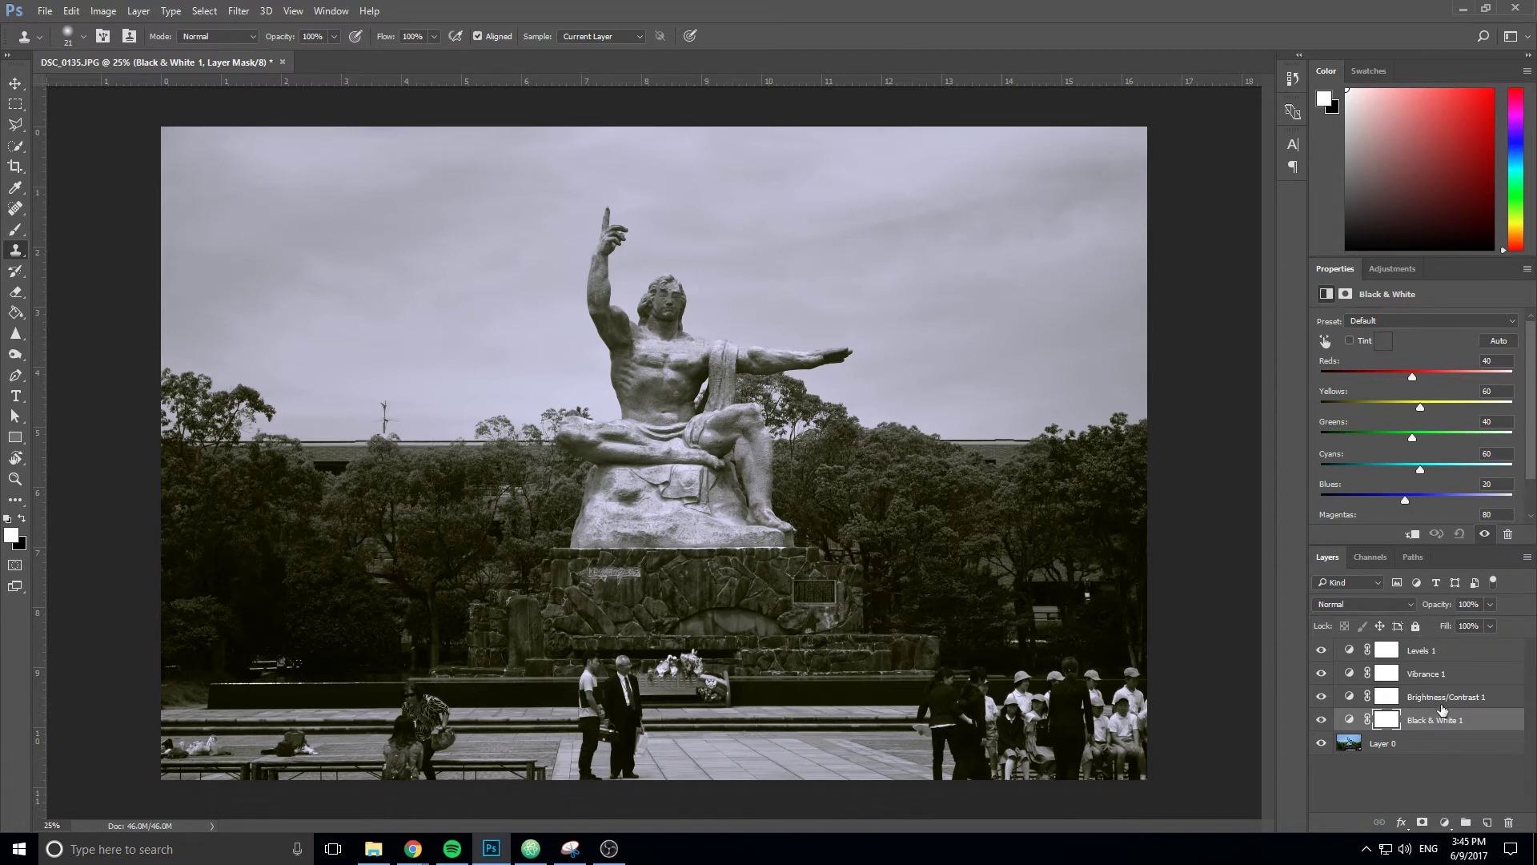
pyautogui.moveTo(1456, 728); pyautogui.dragTo(1442, 653)
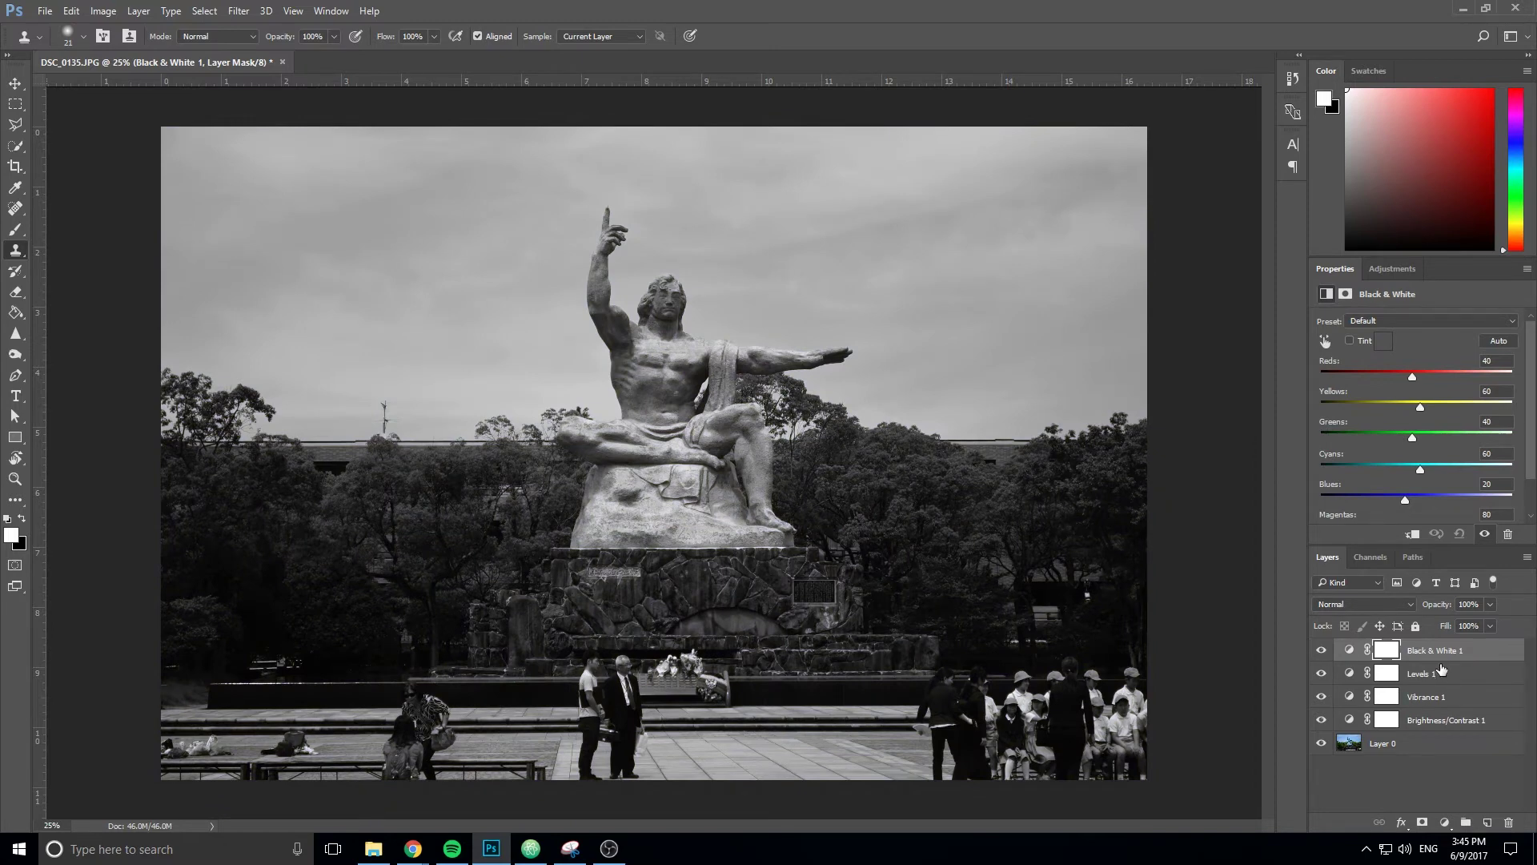
# Check the Levels, Vibrance and Brightness/Contrast layers, and move the Black & White layer directly above Layer 0.
pyautogui.click(1440, 675)
pyautogui.click(1445, 701)
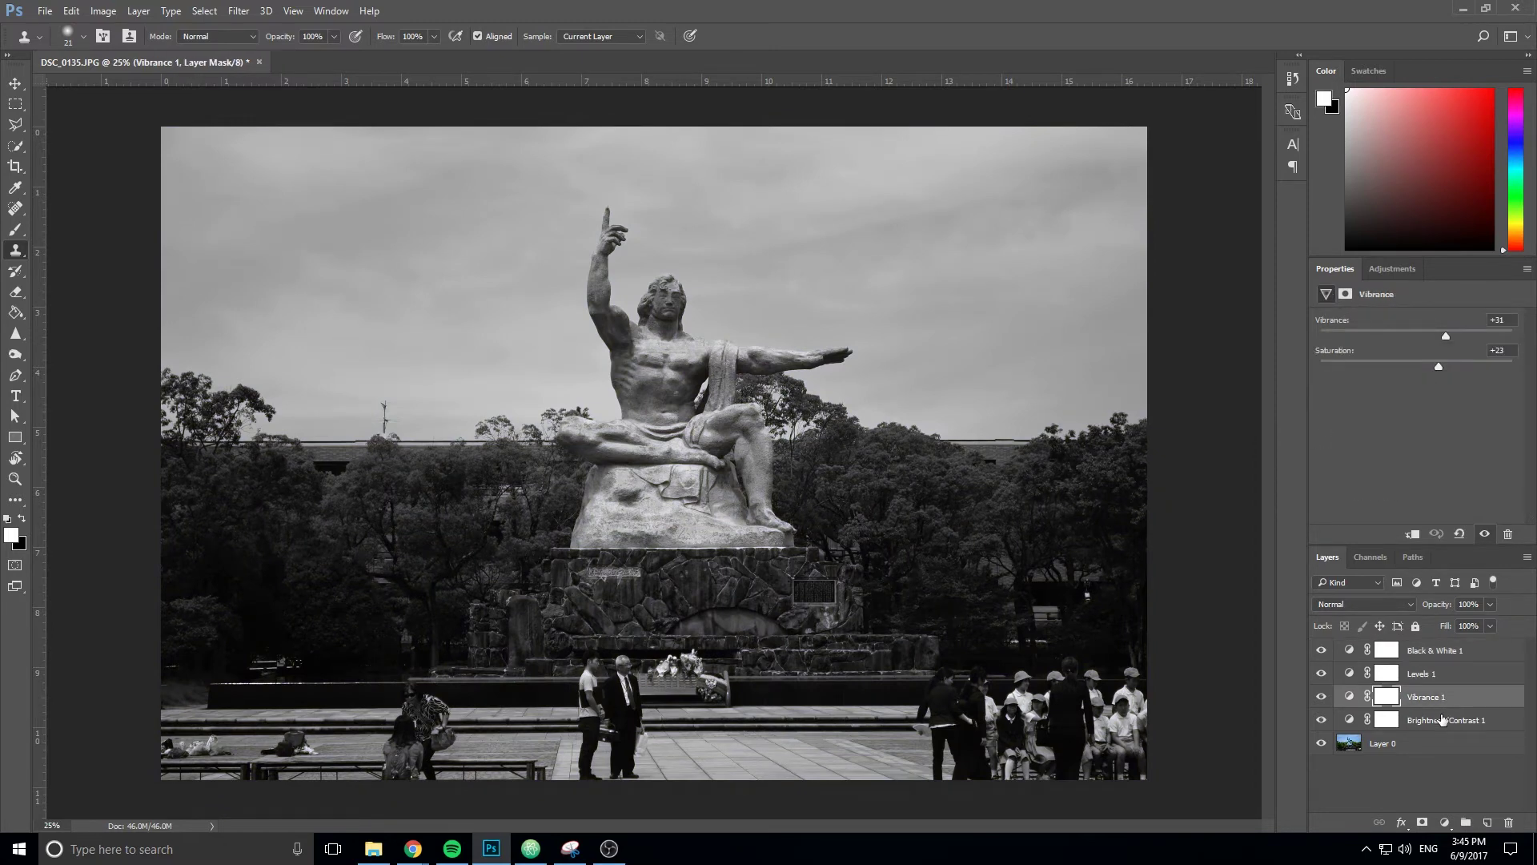
pyautogui.click(1442, 719)
pyautogui.click(1439, 705)
pyautogui.click(1426, 677)
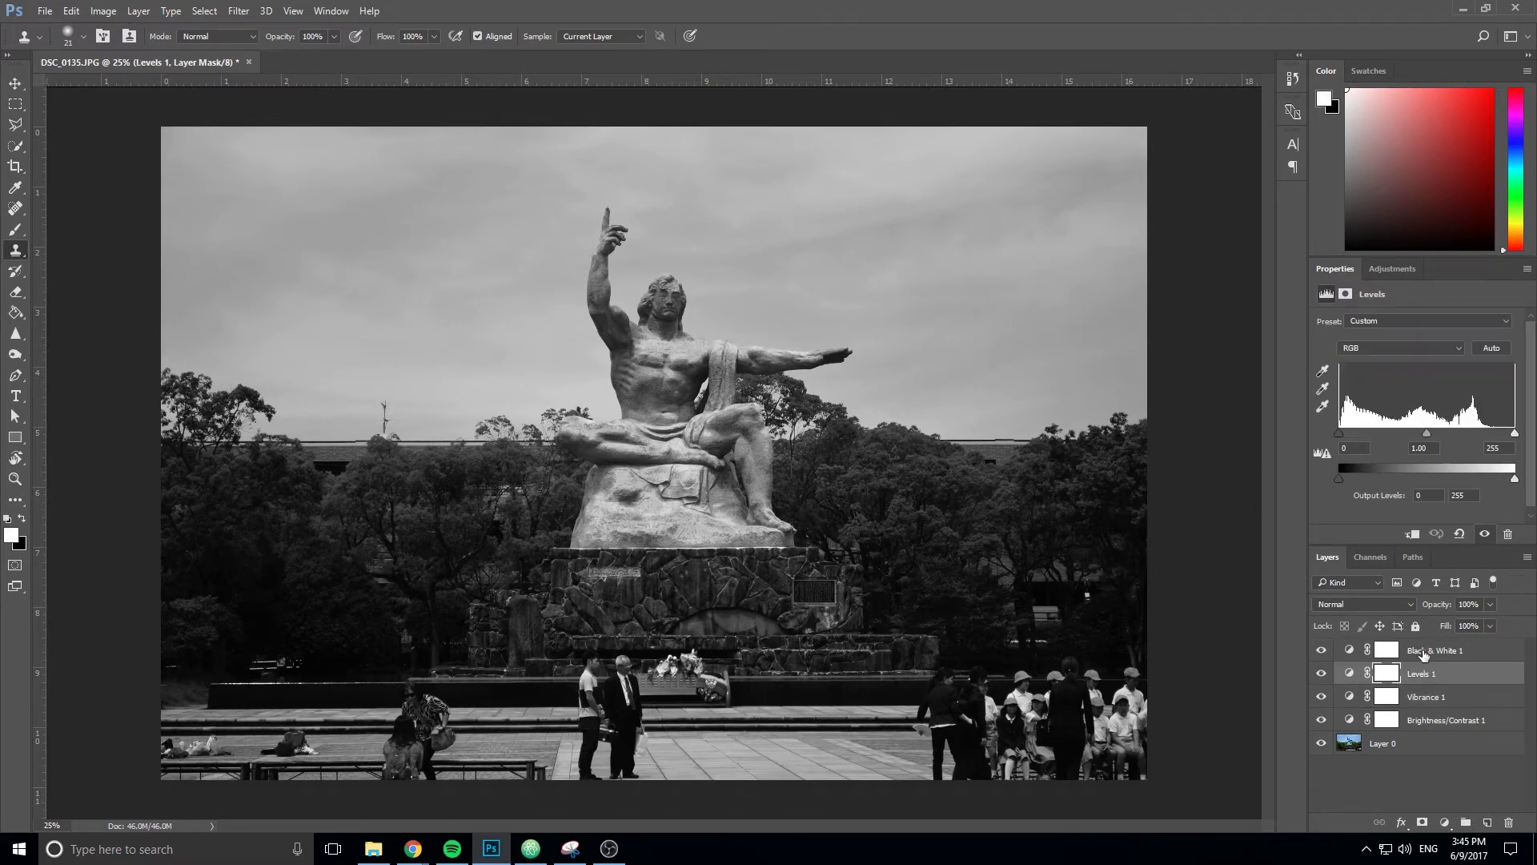
pyautogui.moveTo(1423, 654); pyautogui.dragTo(1441, 727)
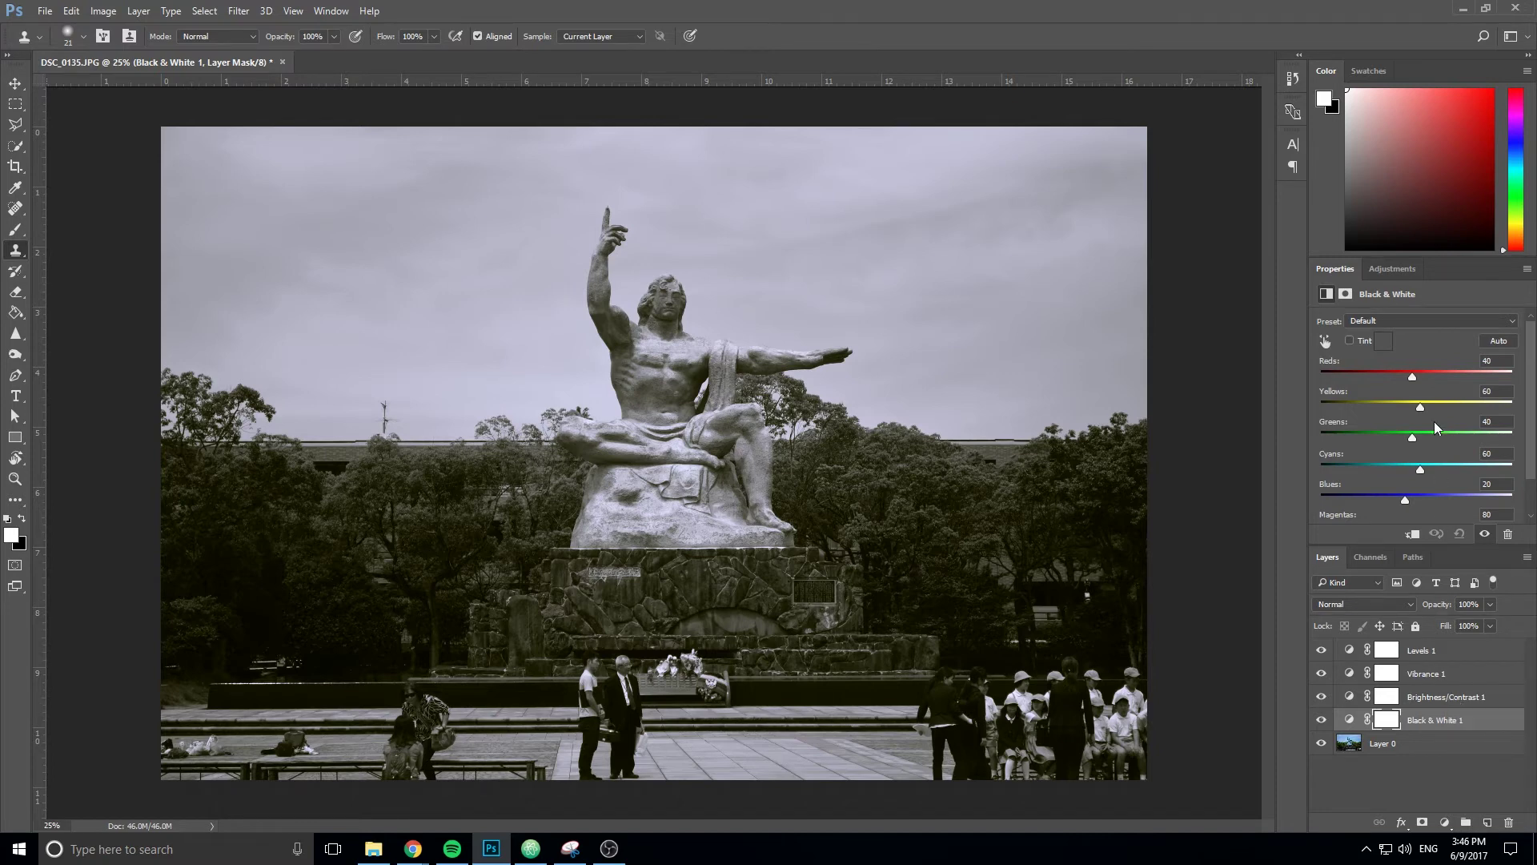
pyautogui.click(1393, 269)
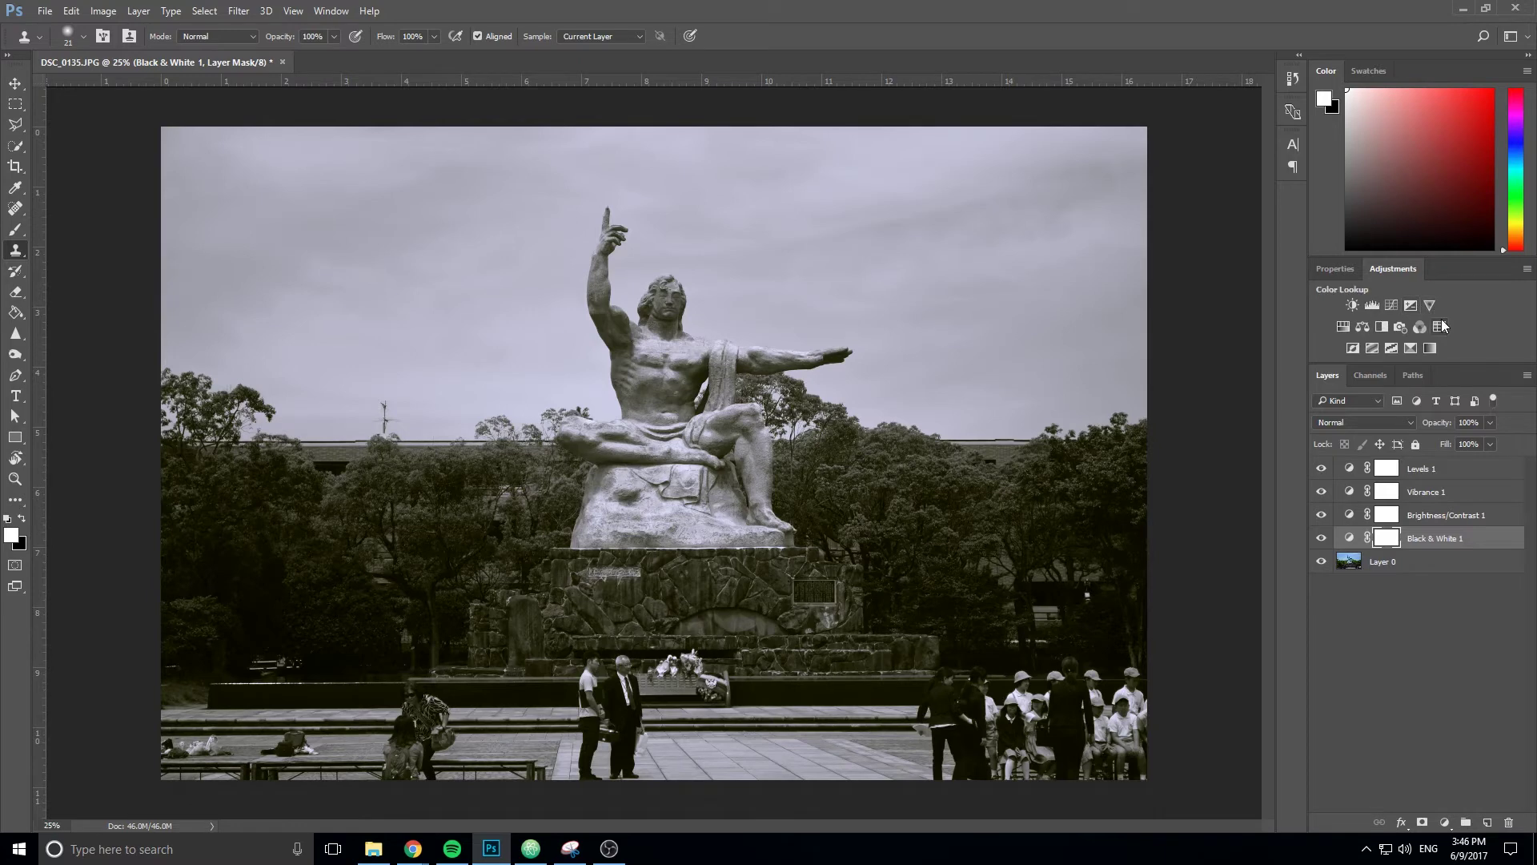
pyautogui.click(1353, 307)
pyautogui.click(44, 11)
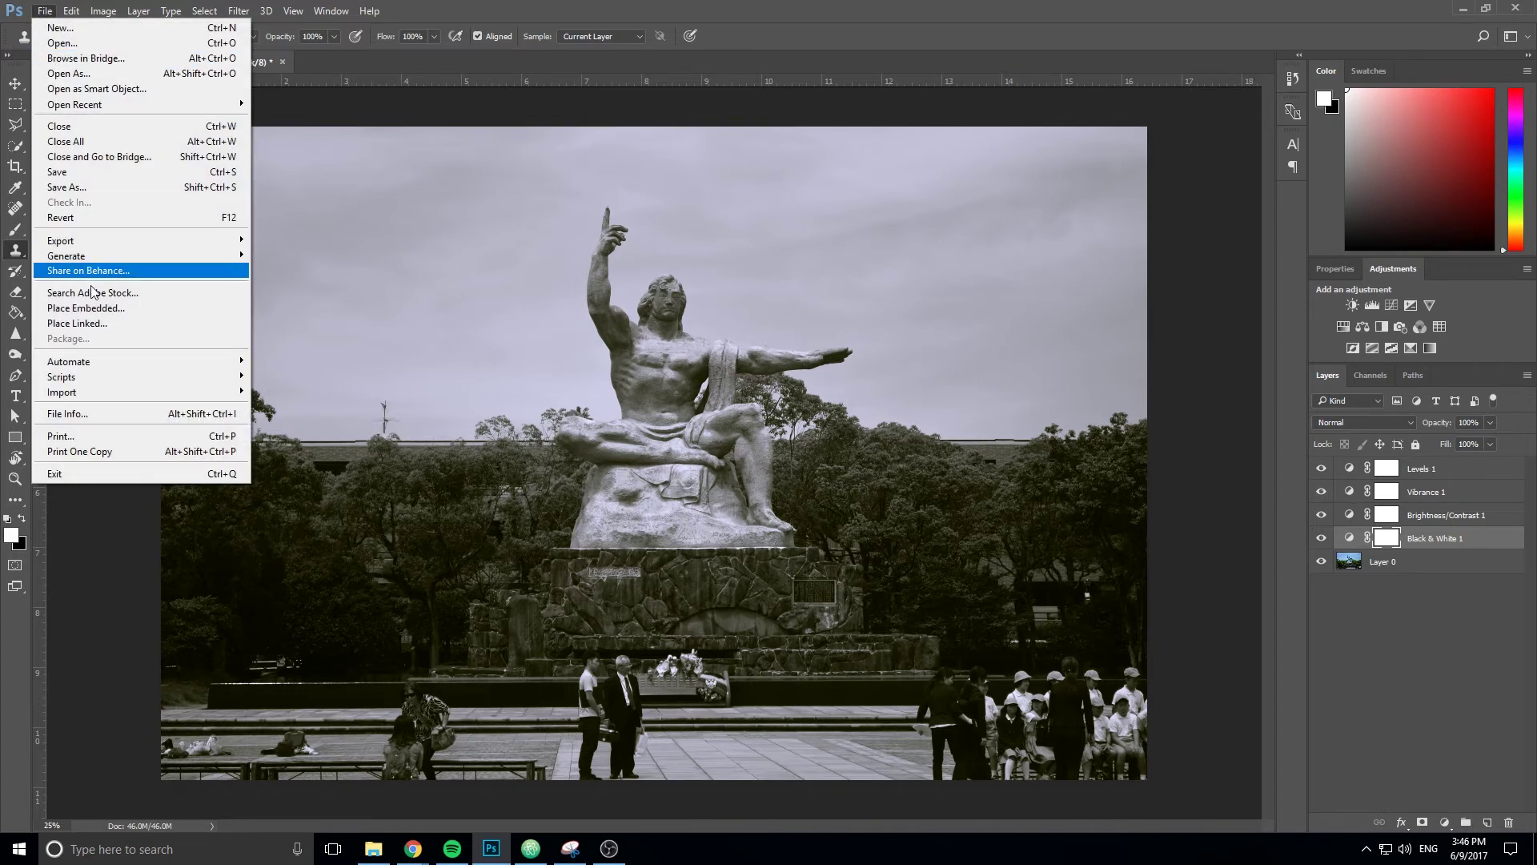
pyautogui.moveTo(92, 240)
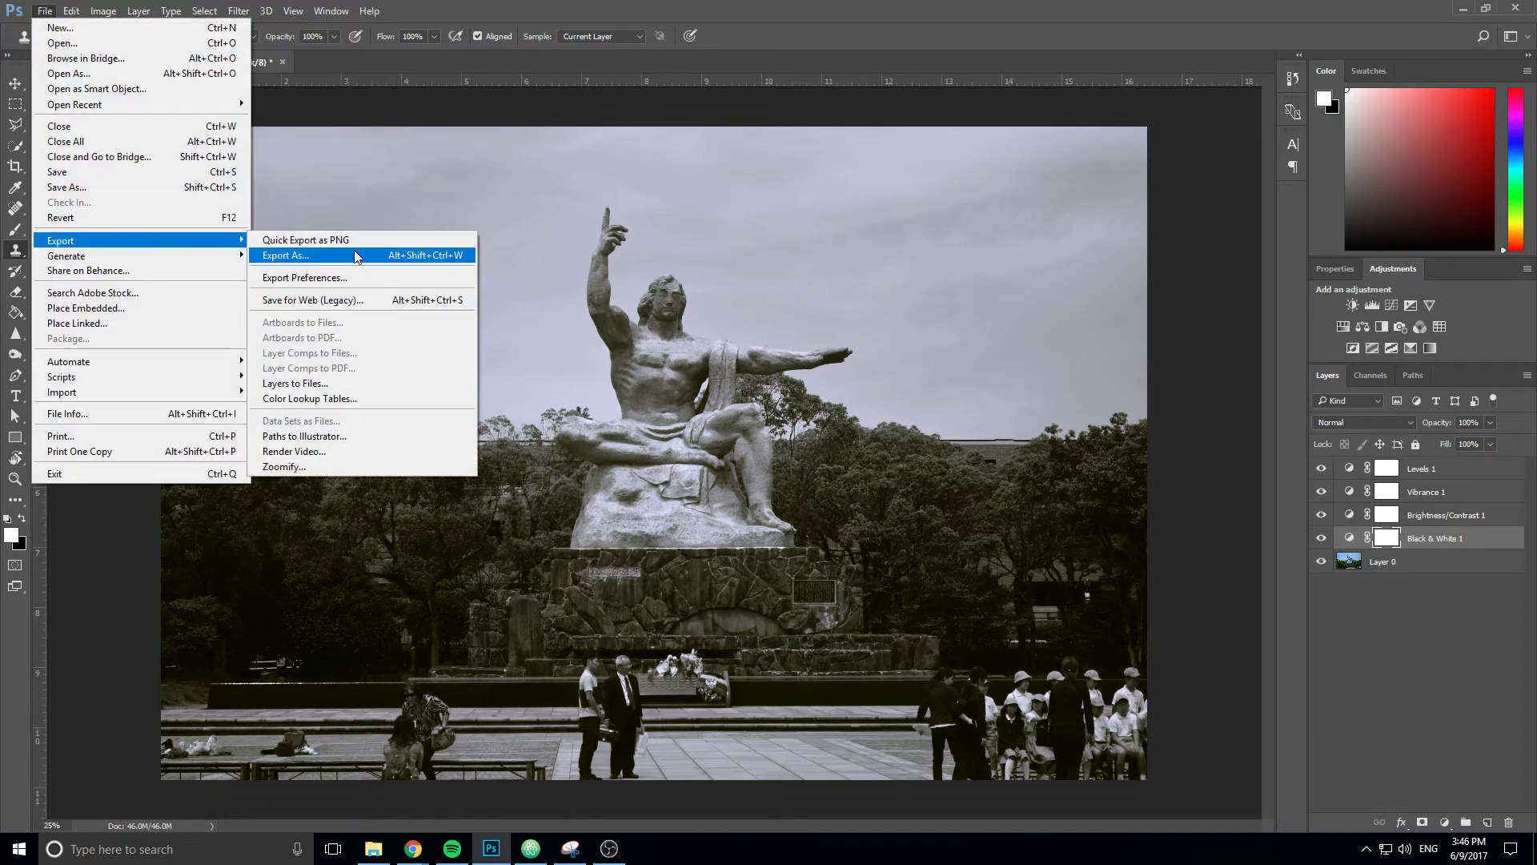
pyautogui.click(353, 256)
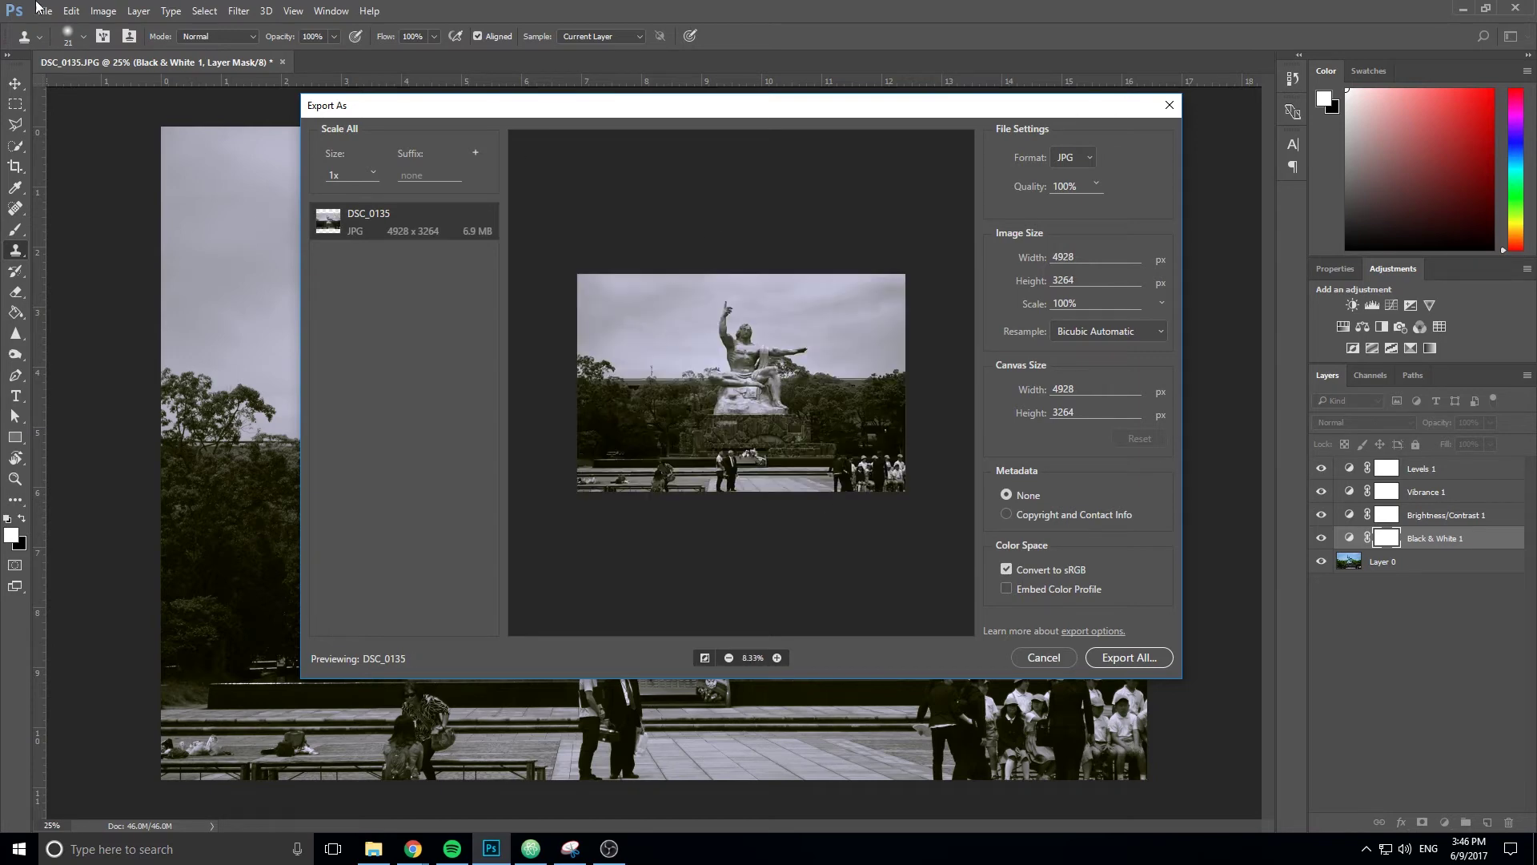
pyautogui.click(1031, 651)
# Start saving the document and choose JPEG as the file type.
pyautogui.click(45, 10)
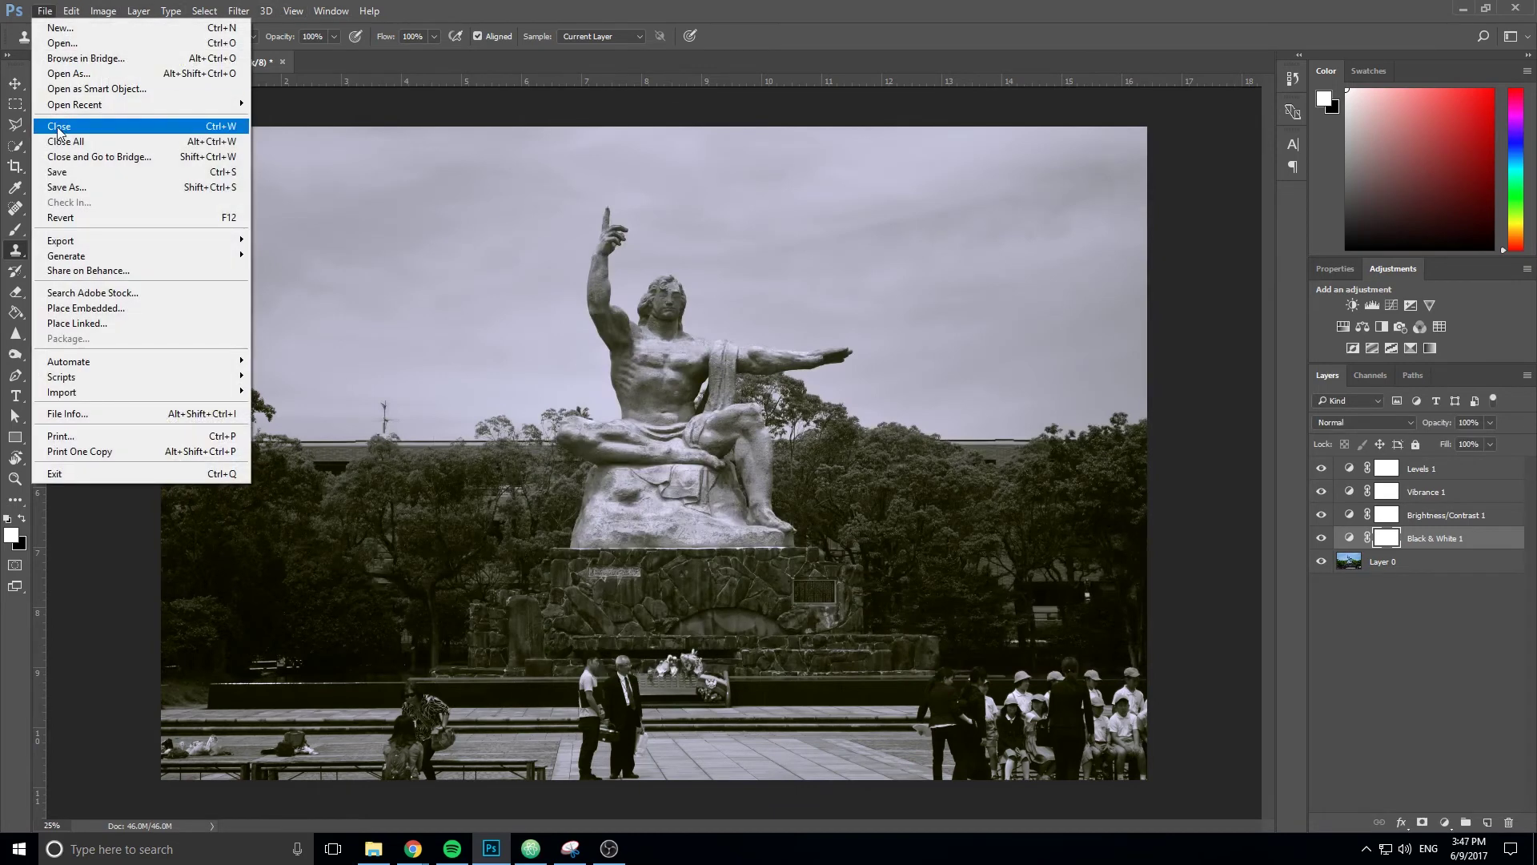
pyautogui.click(71, 179)
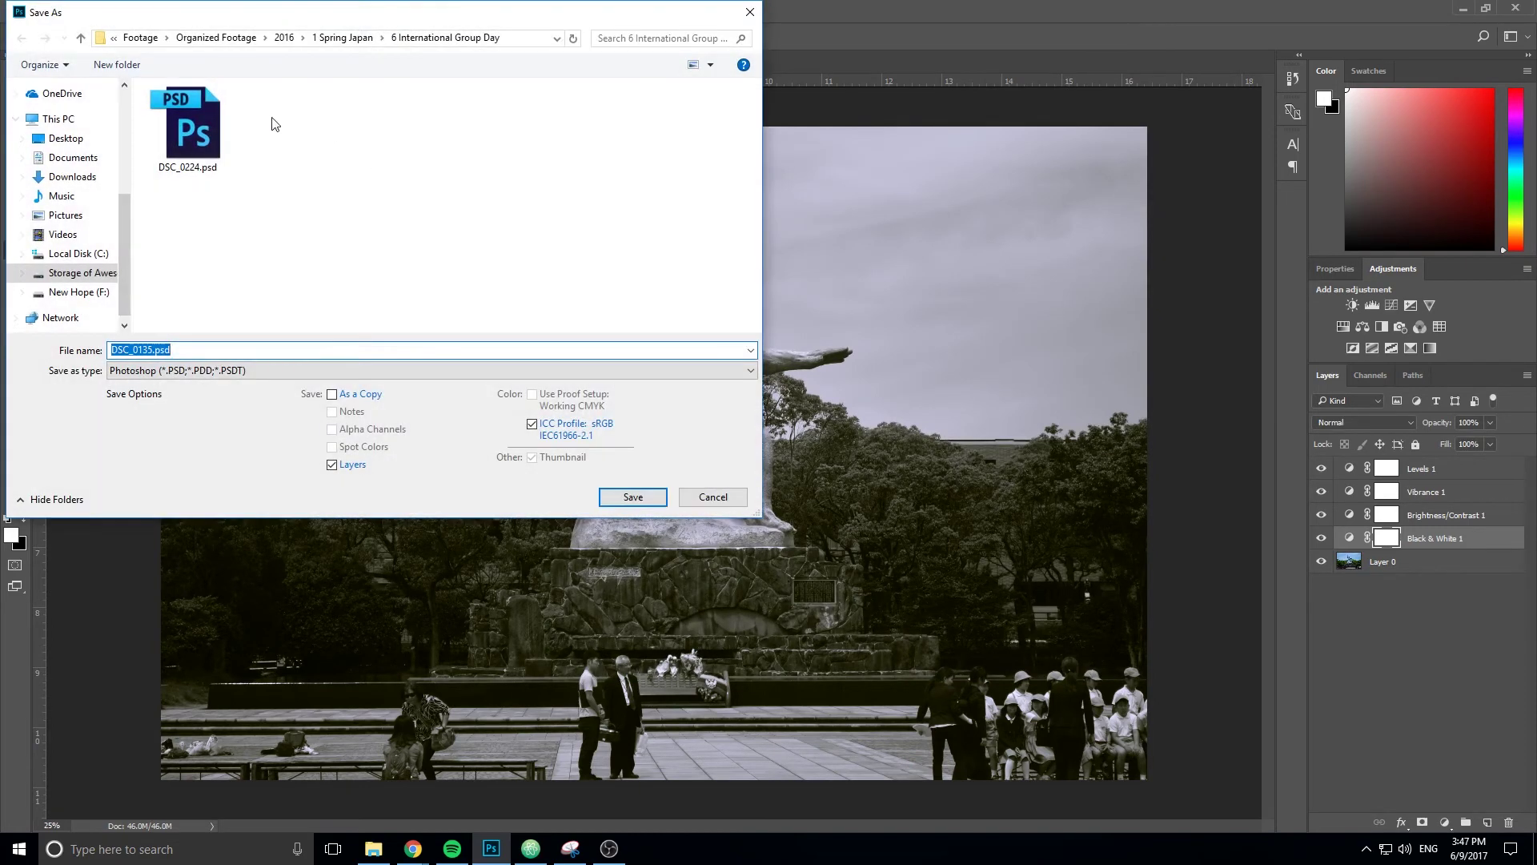
pyautogui.click(231, 370)
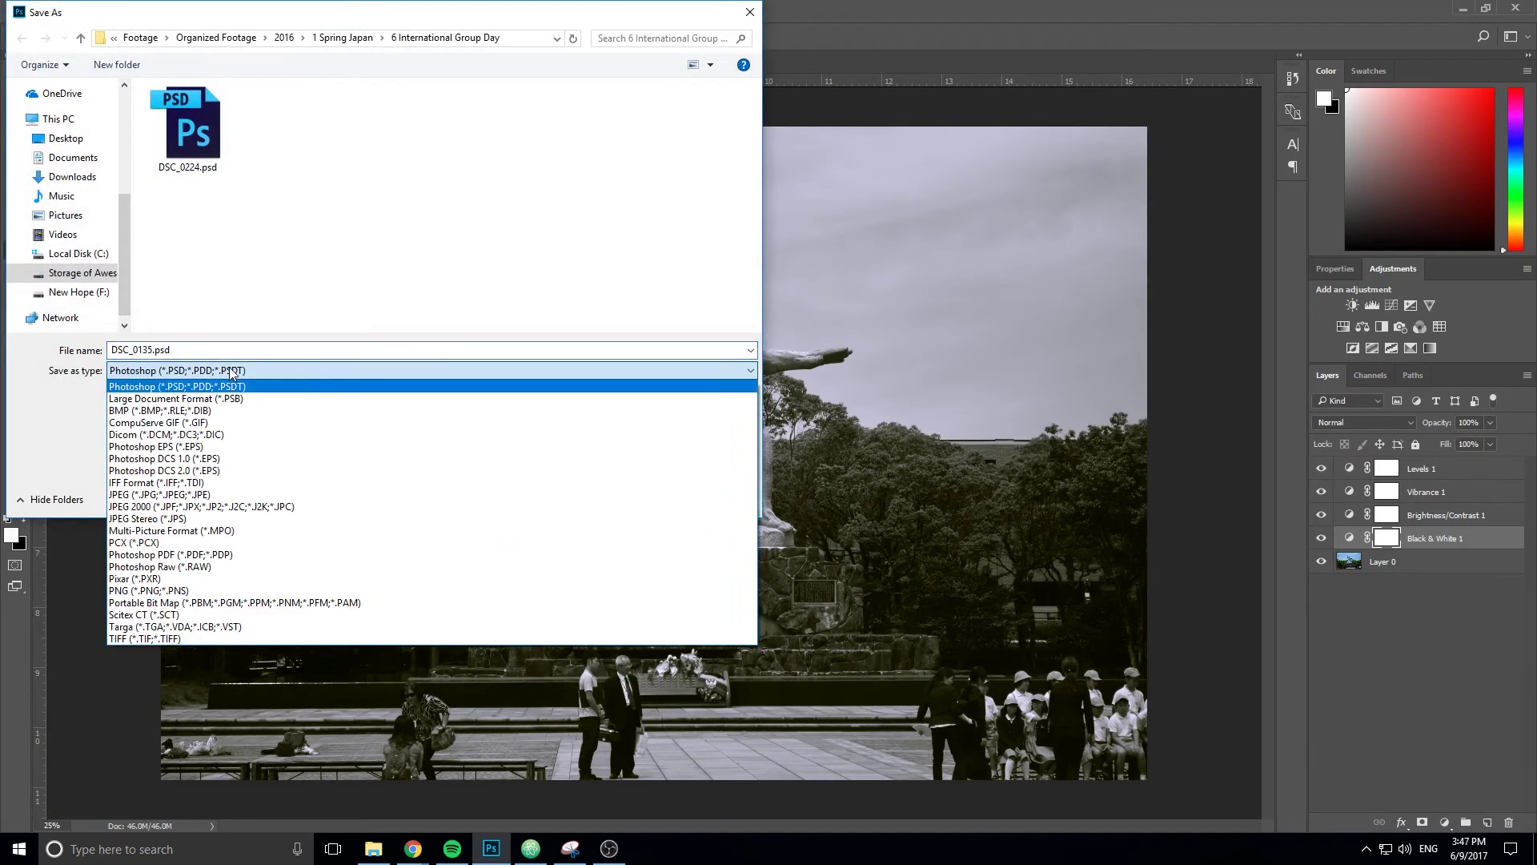
pyautogui.click(152, 317)
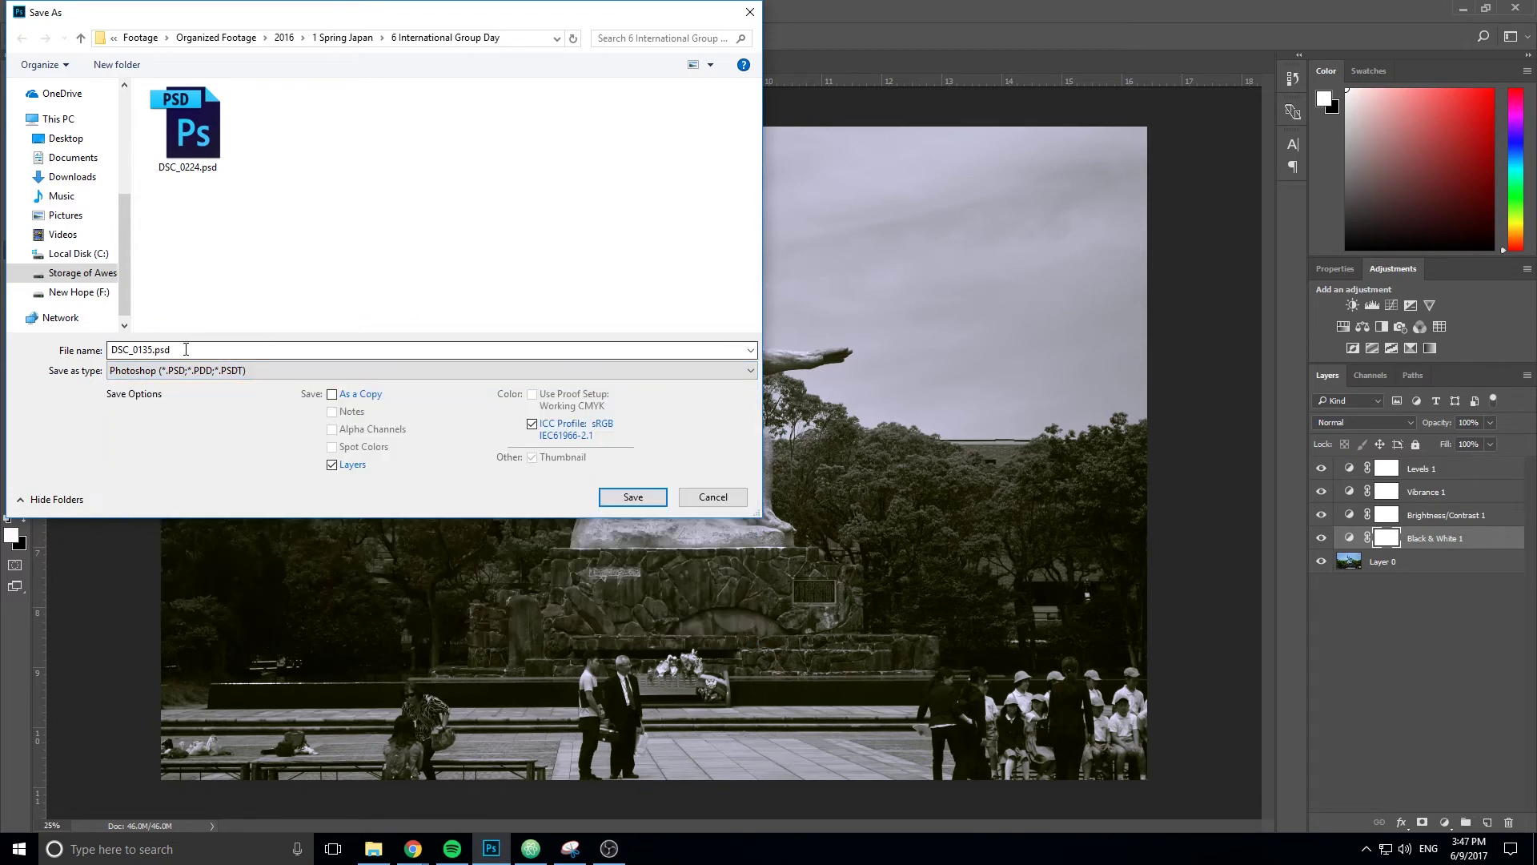
pyautogui.click(228, 370)
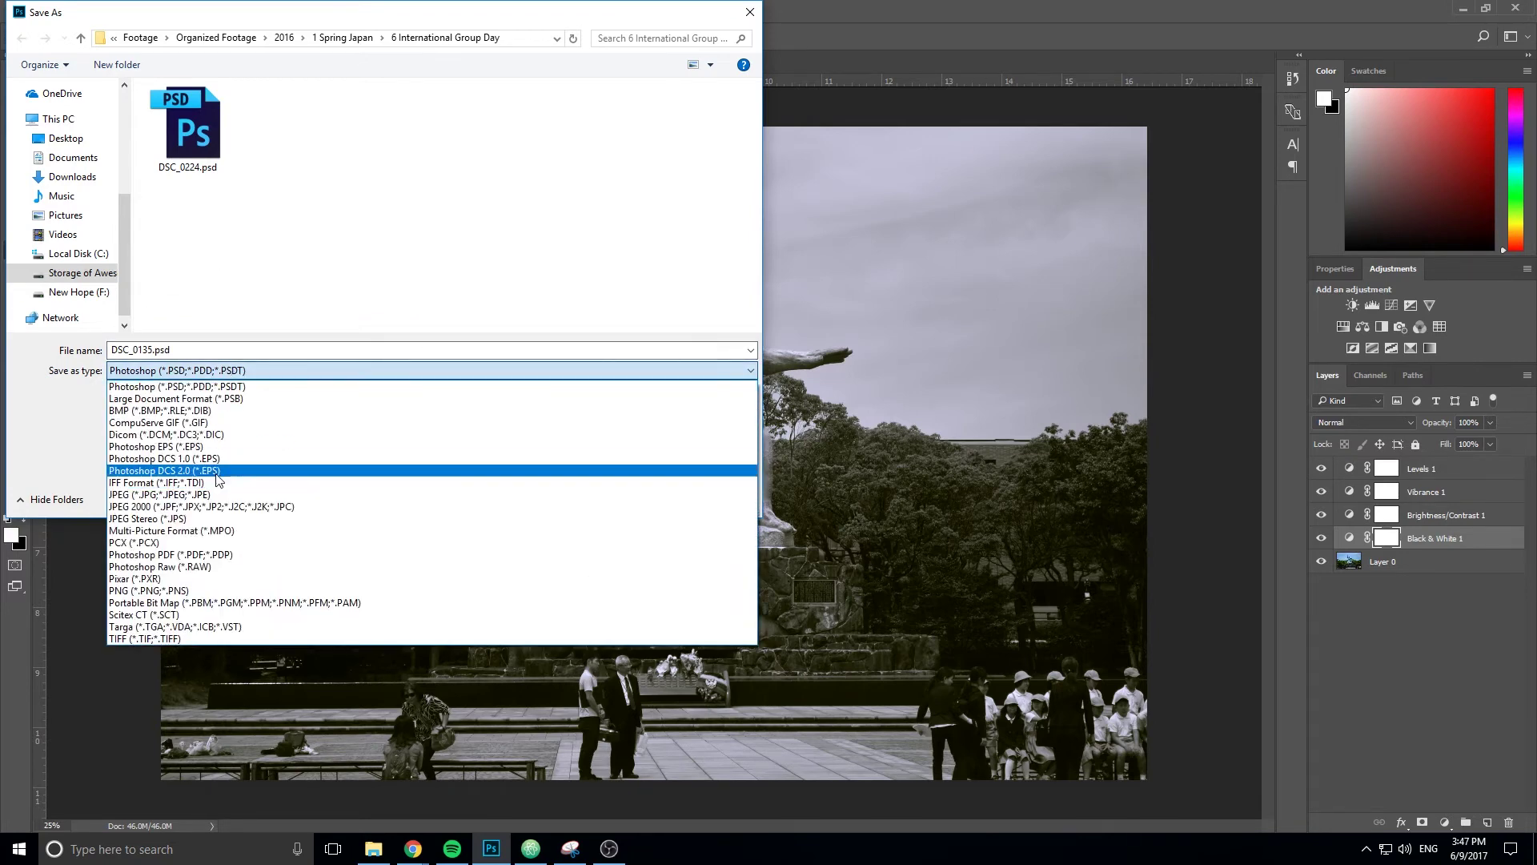
pyautogui.click(215, 496)
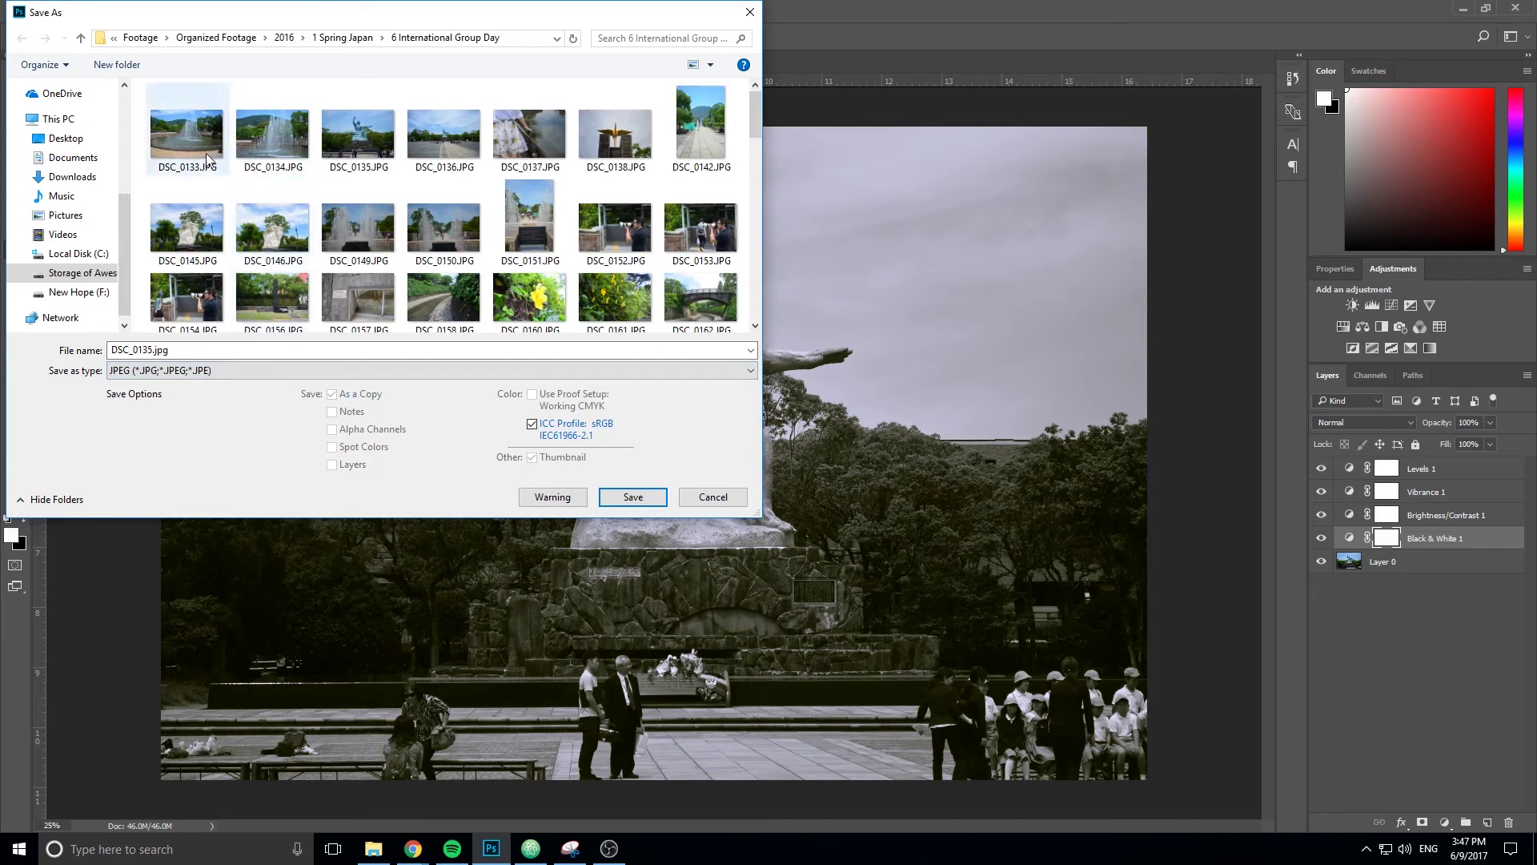
# Append _edit to the DSC_0135 file name, continue to the JPEG options, and cancel the save.
pyautogui.click(152, 349)
pyautogui.click(152, 349)
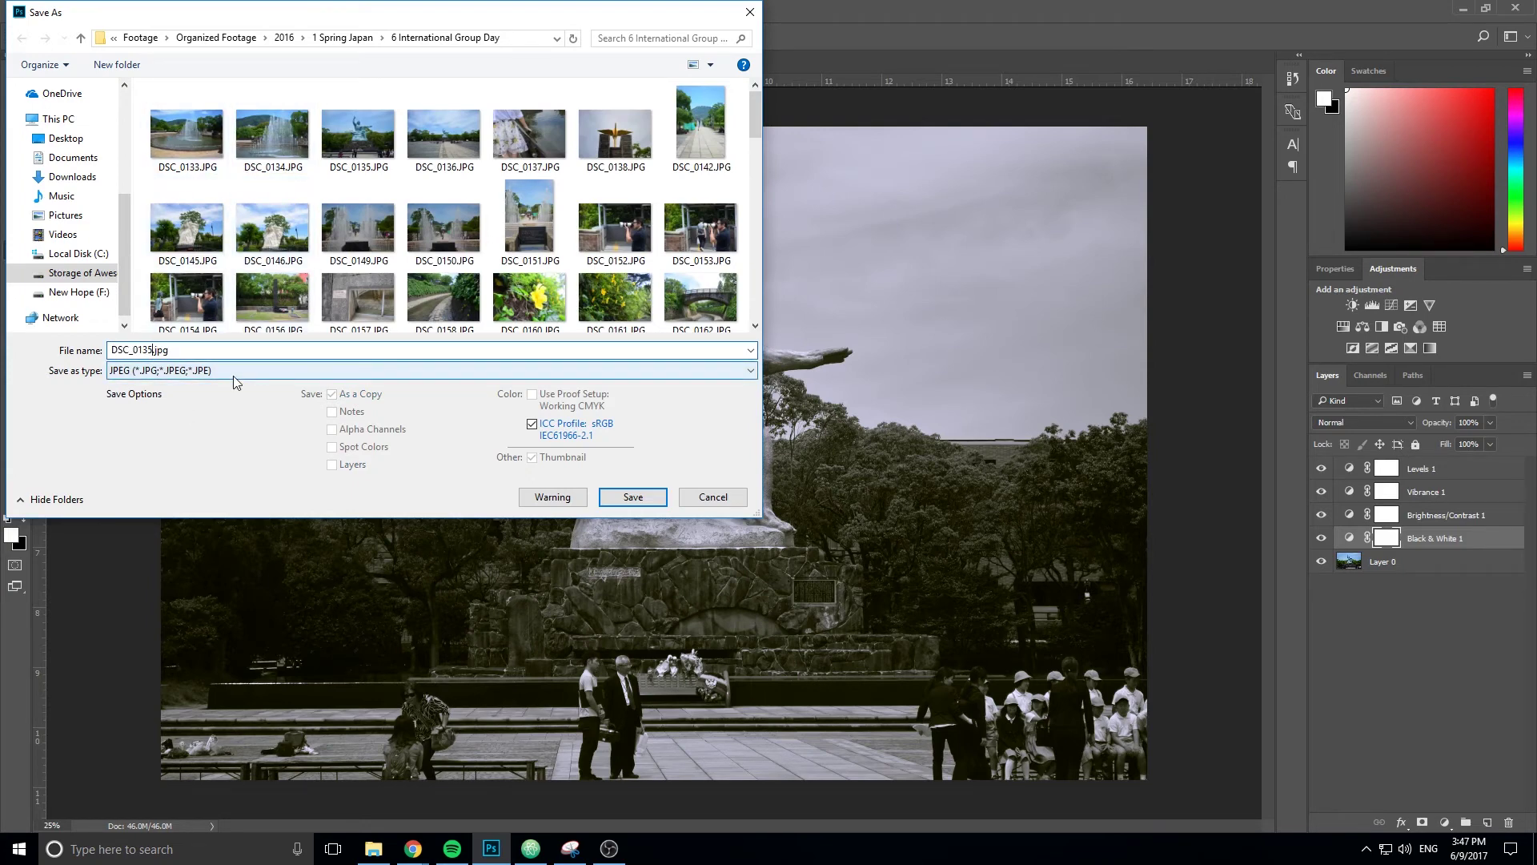
pyautogui.write('_')
pyautogui.write('edit')
pyautogui.click(632, 497)
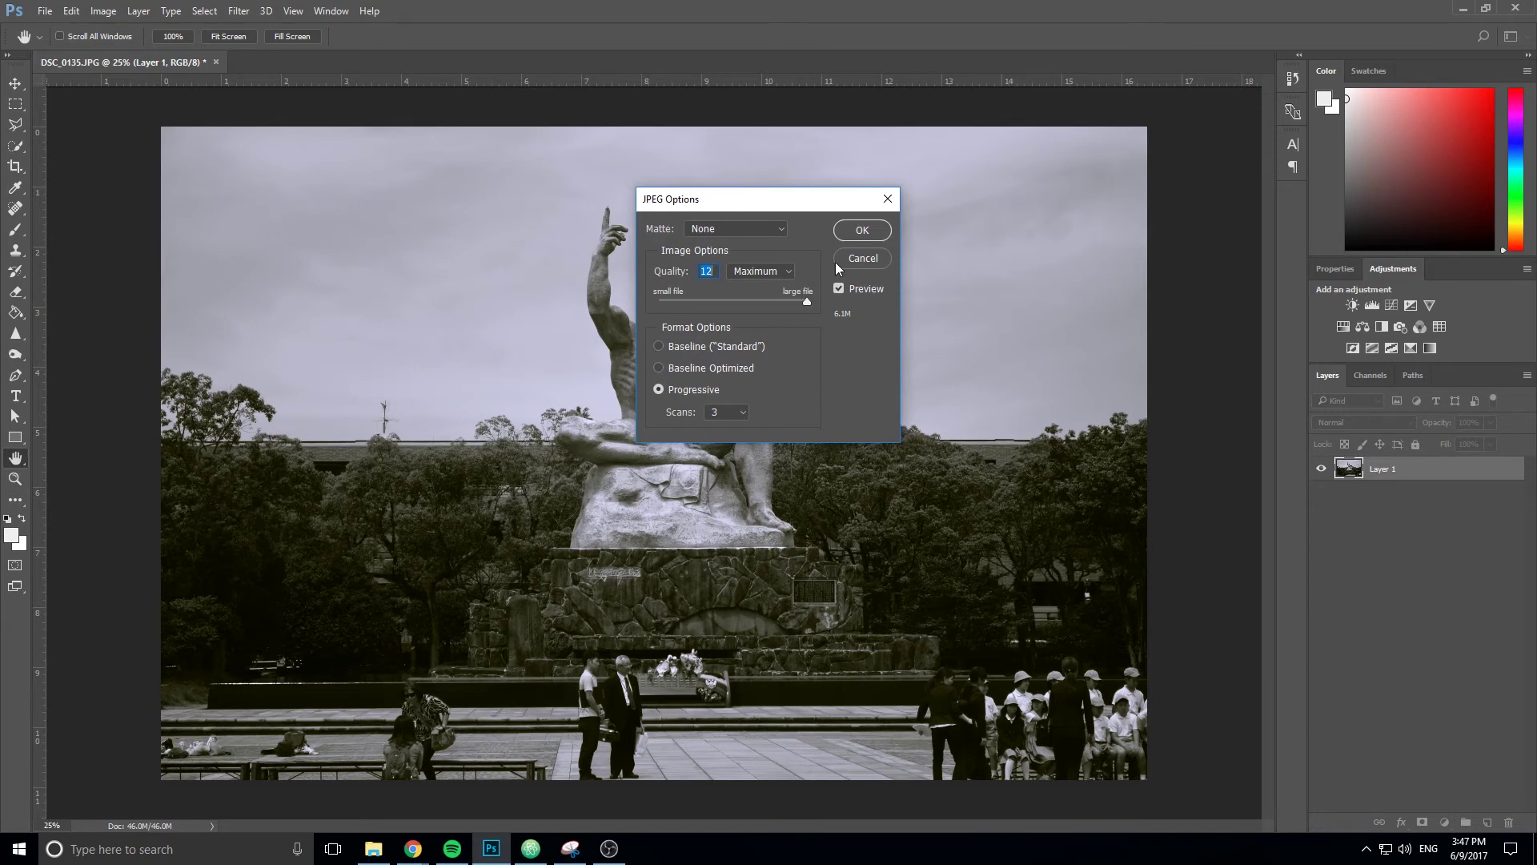
pyautogui.click(862, 258)
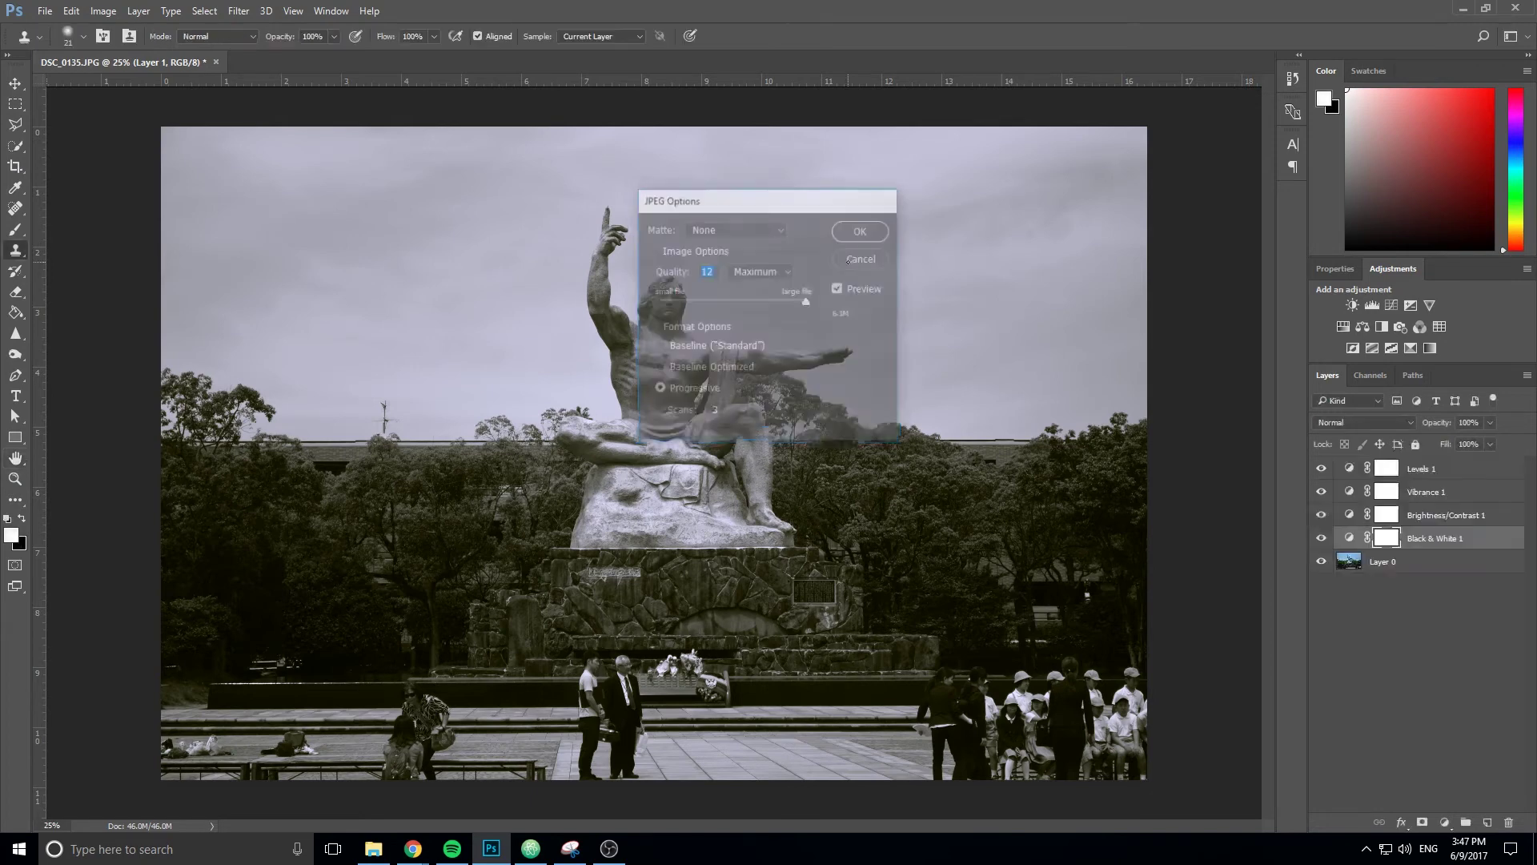
# Open the Export As settings for the edited photo.
pyautogui.click(44, 10)
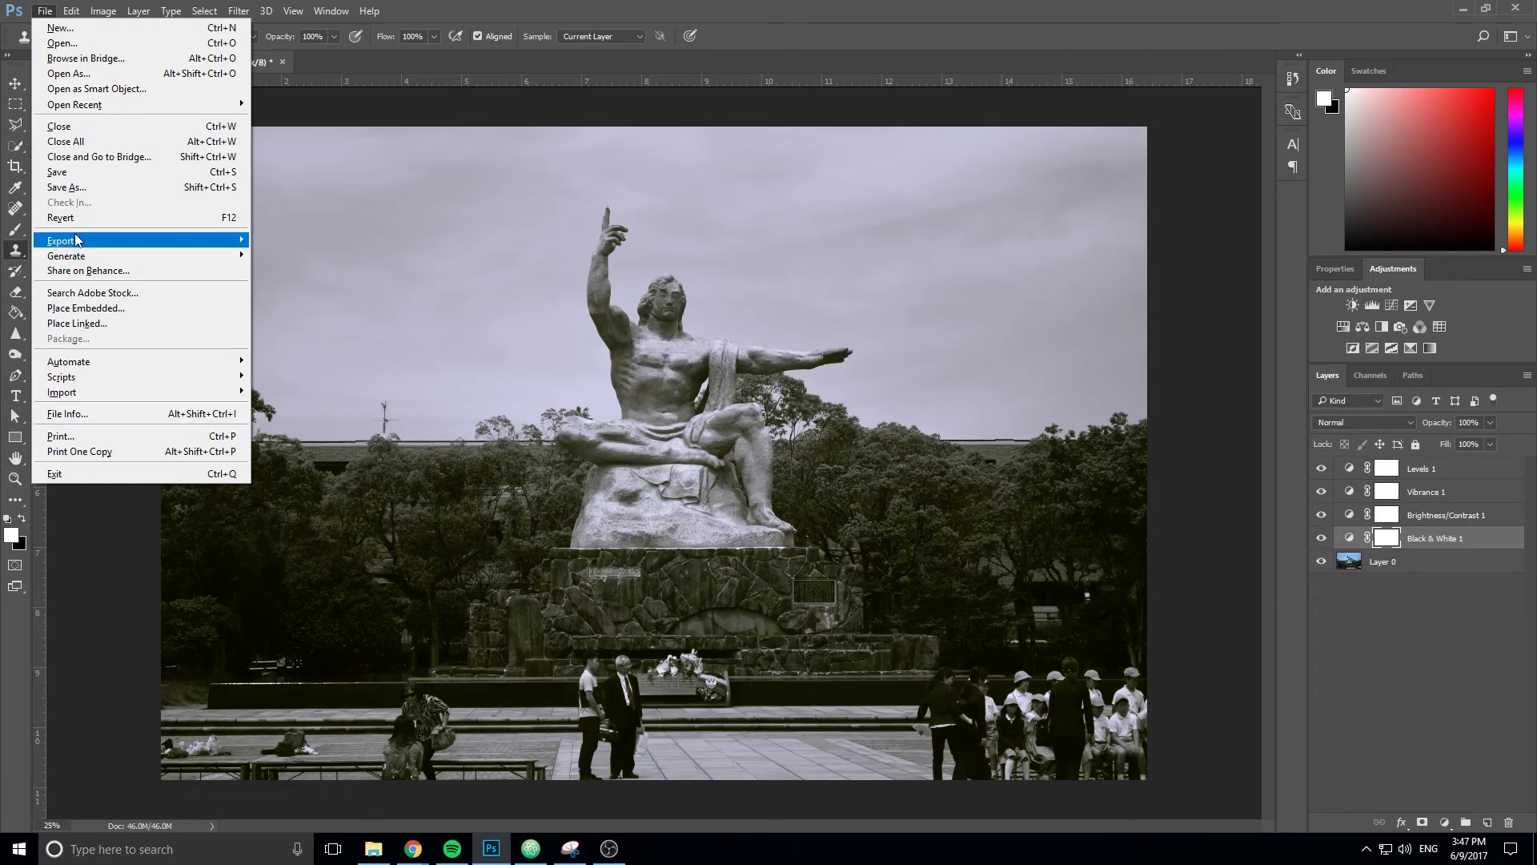
pyautogui.moveTo(77, 240)
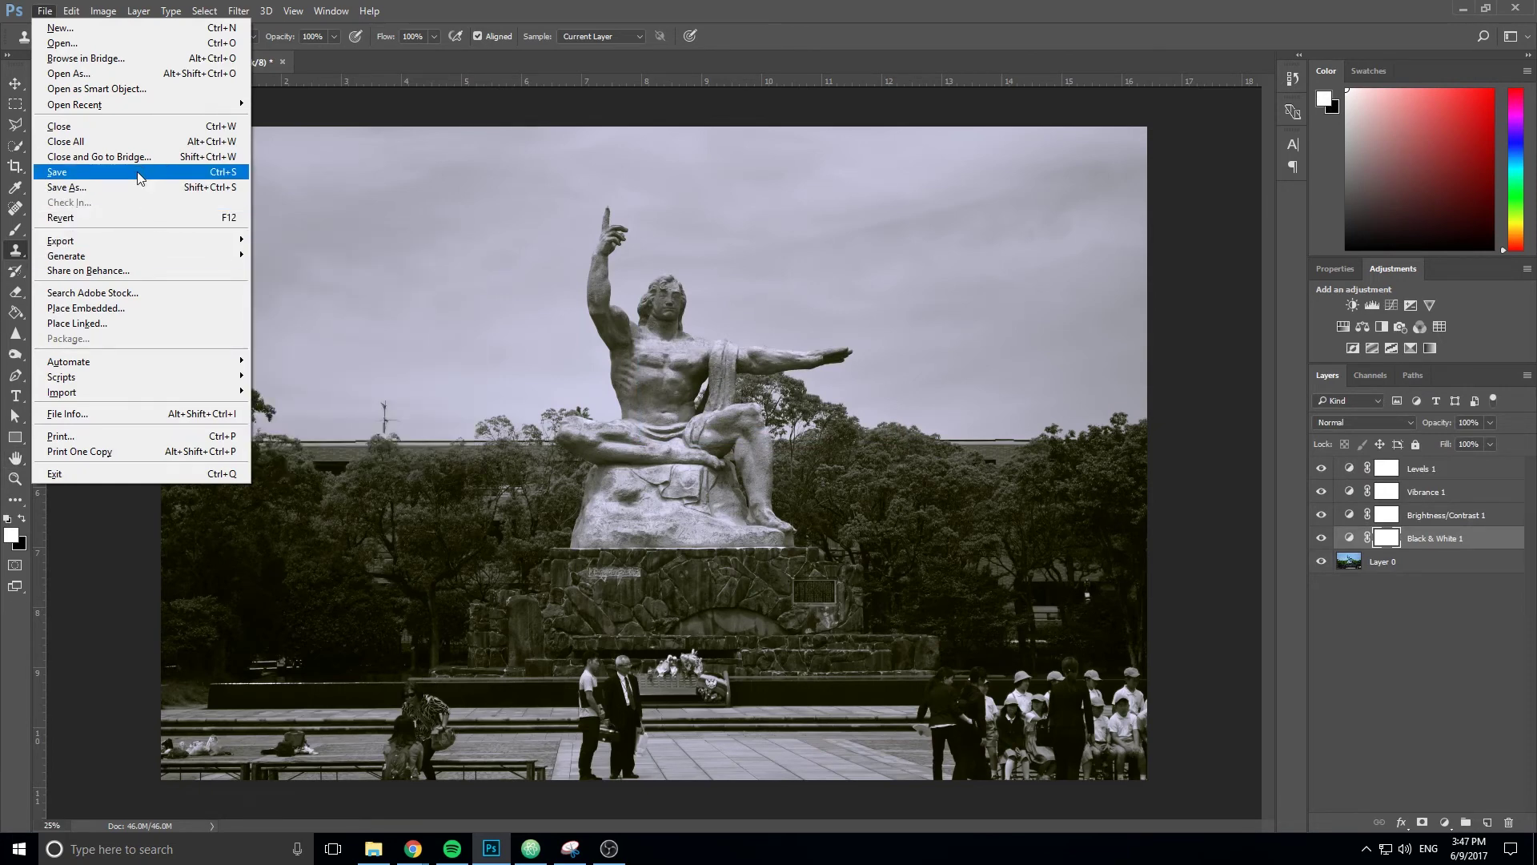
pyautogui.moveTo(164, 242)
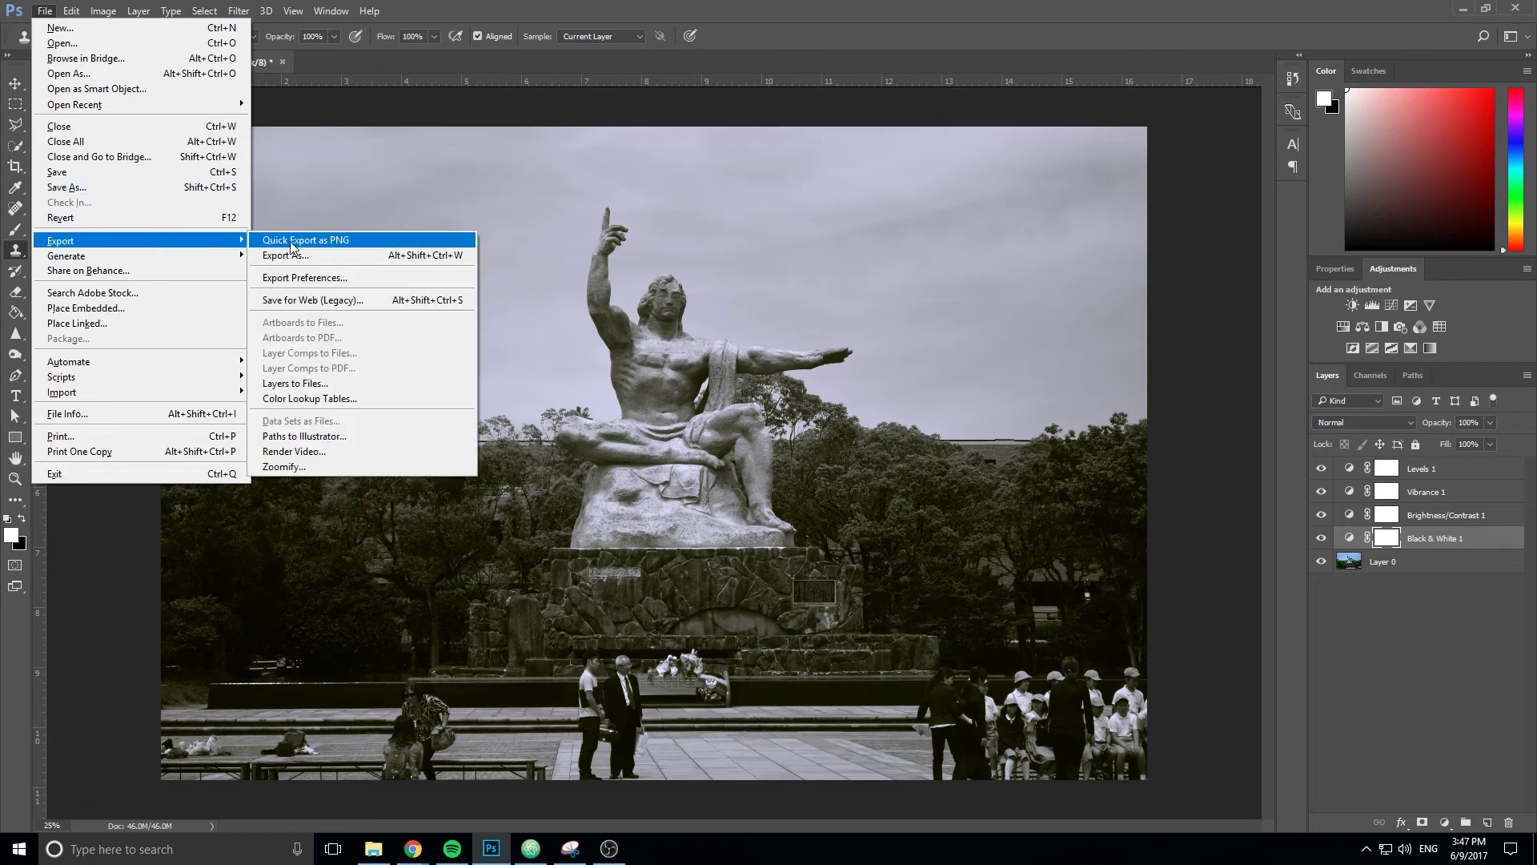
pyautogui.click(339, 255)
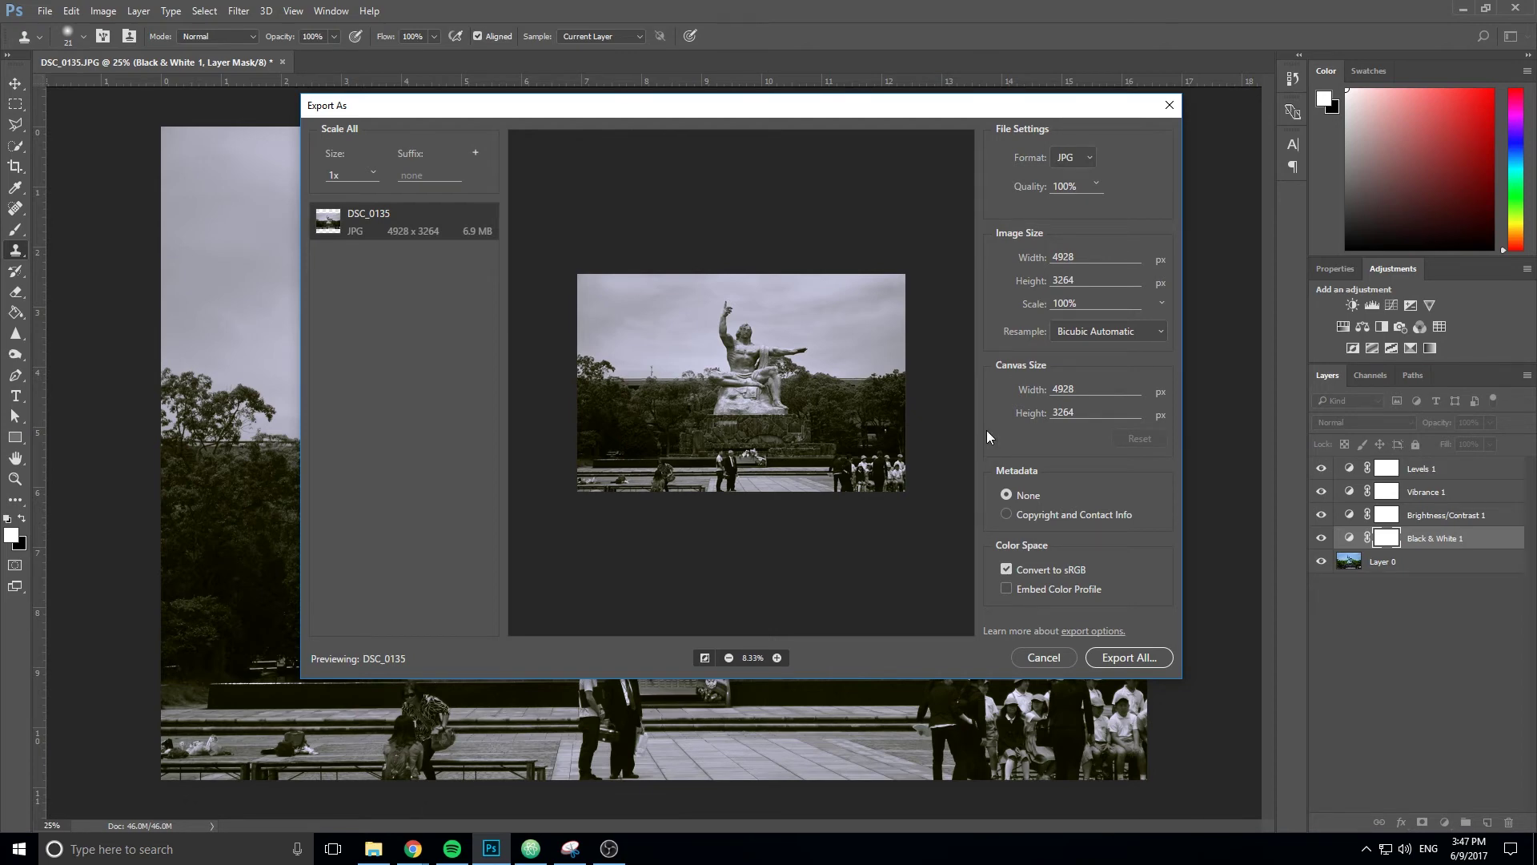
# Try the PNG, GIF and SVG export formats and return the format to JPG.
pyautogui.click(1074, 162)
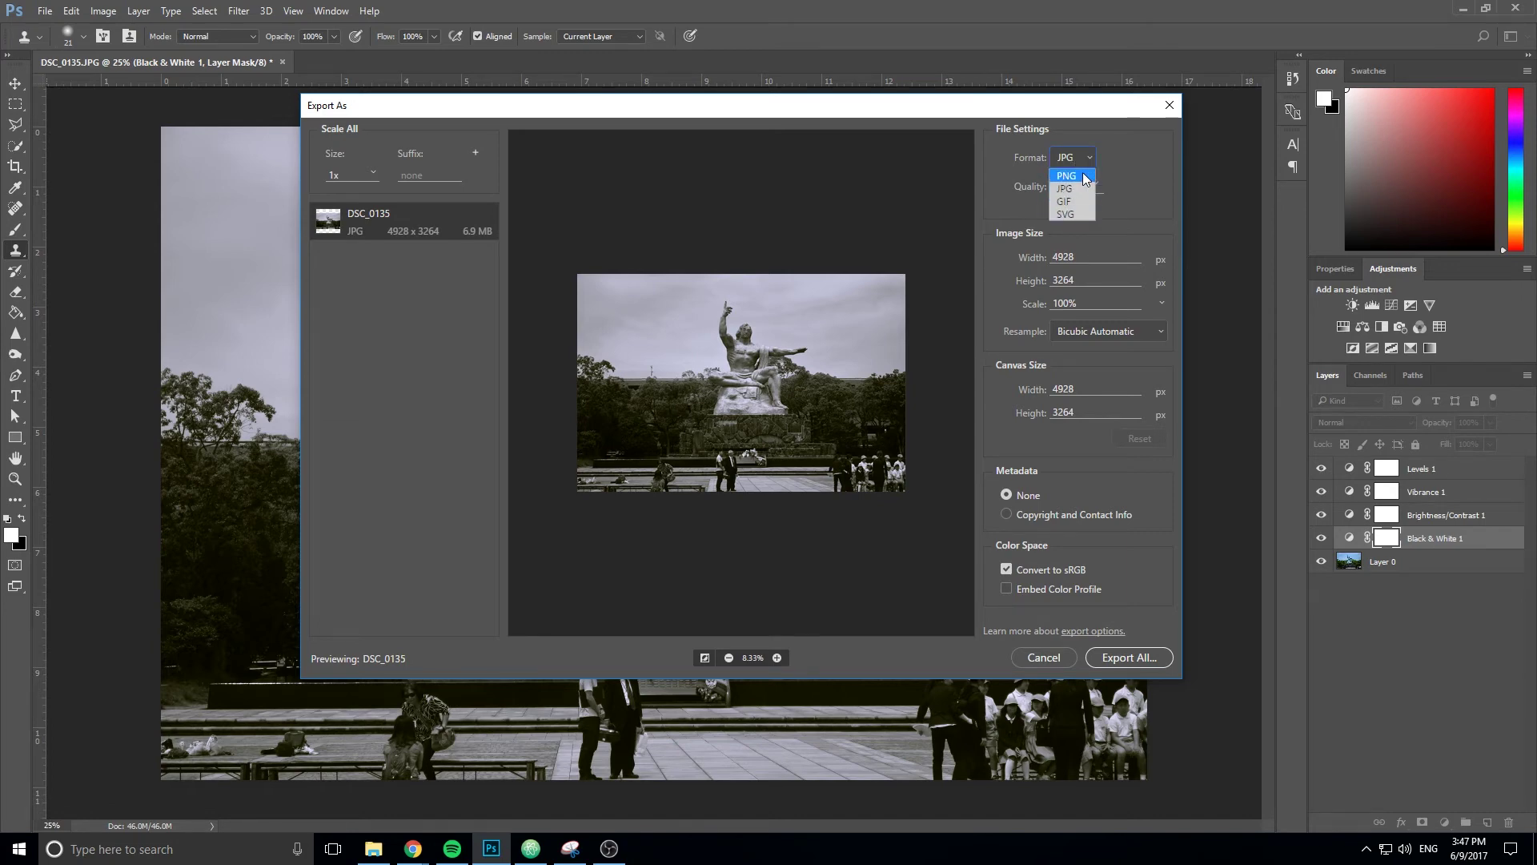
pyautogui.click(1089, 176)
pyautogui.click(1073, 157)
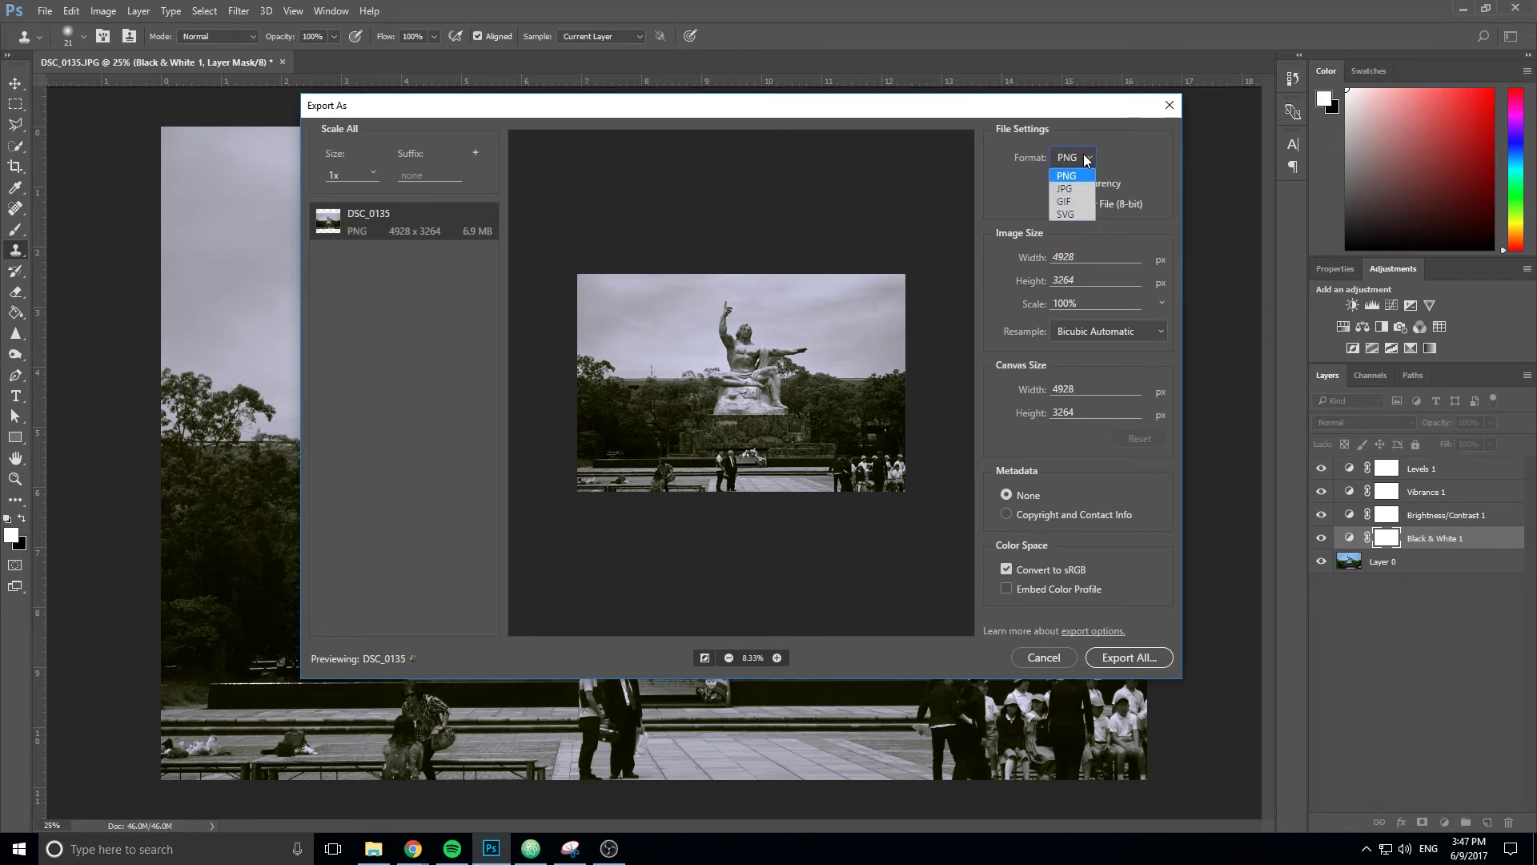
pyautogui.click(1068, 188)
pyautogui.click(1074, 157)
pyautogui.click(1071, 202)
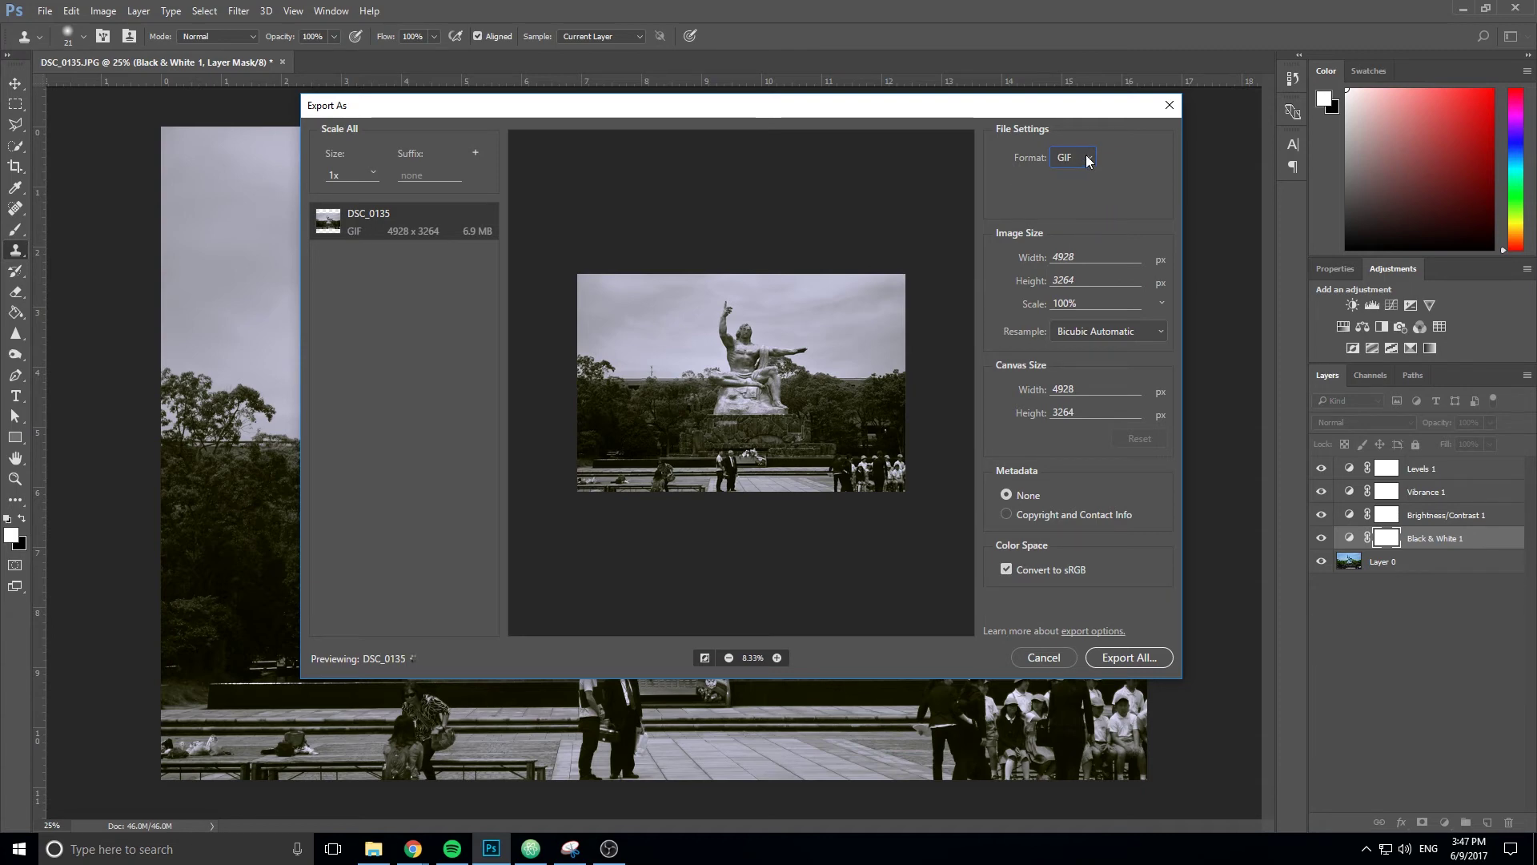
pyautogui.click(1073, 158)
pyautogui.click(1071, 214)
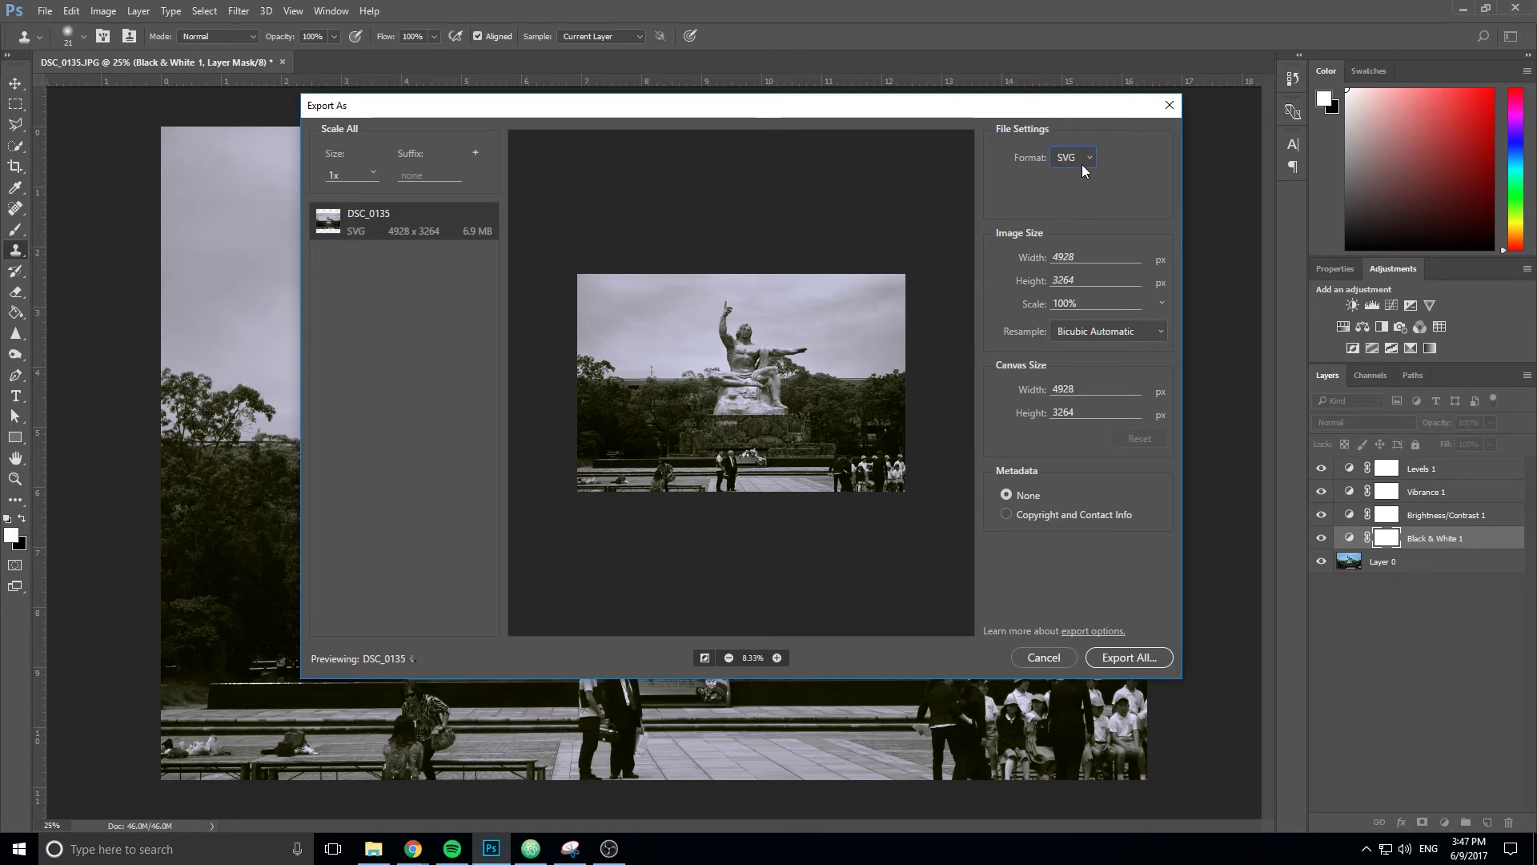
pyautogui.click(1082, 165)
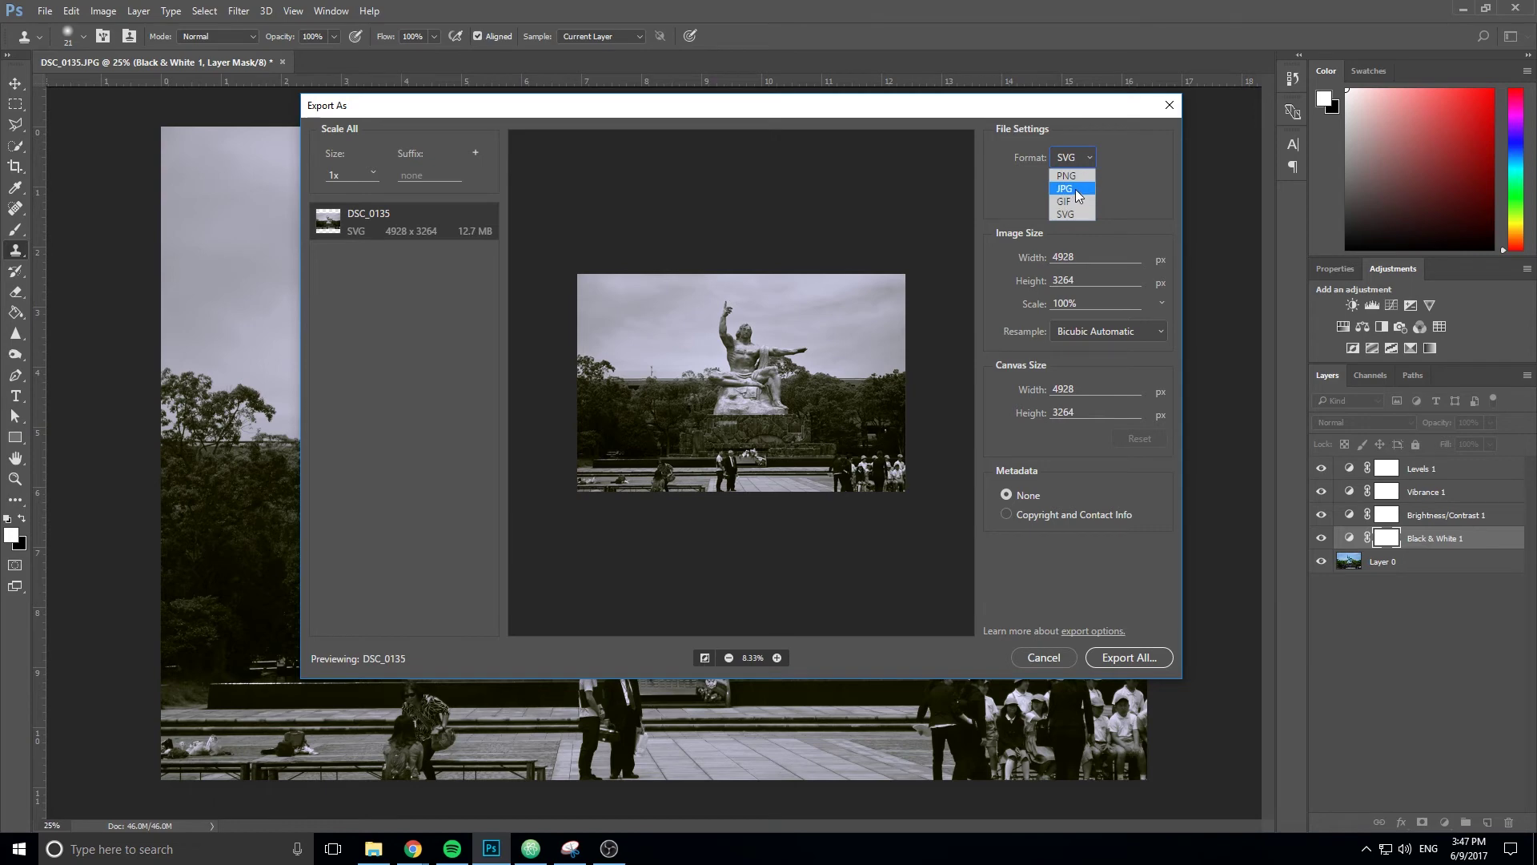
pyautogui.click(1077, 189)
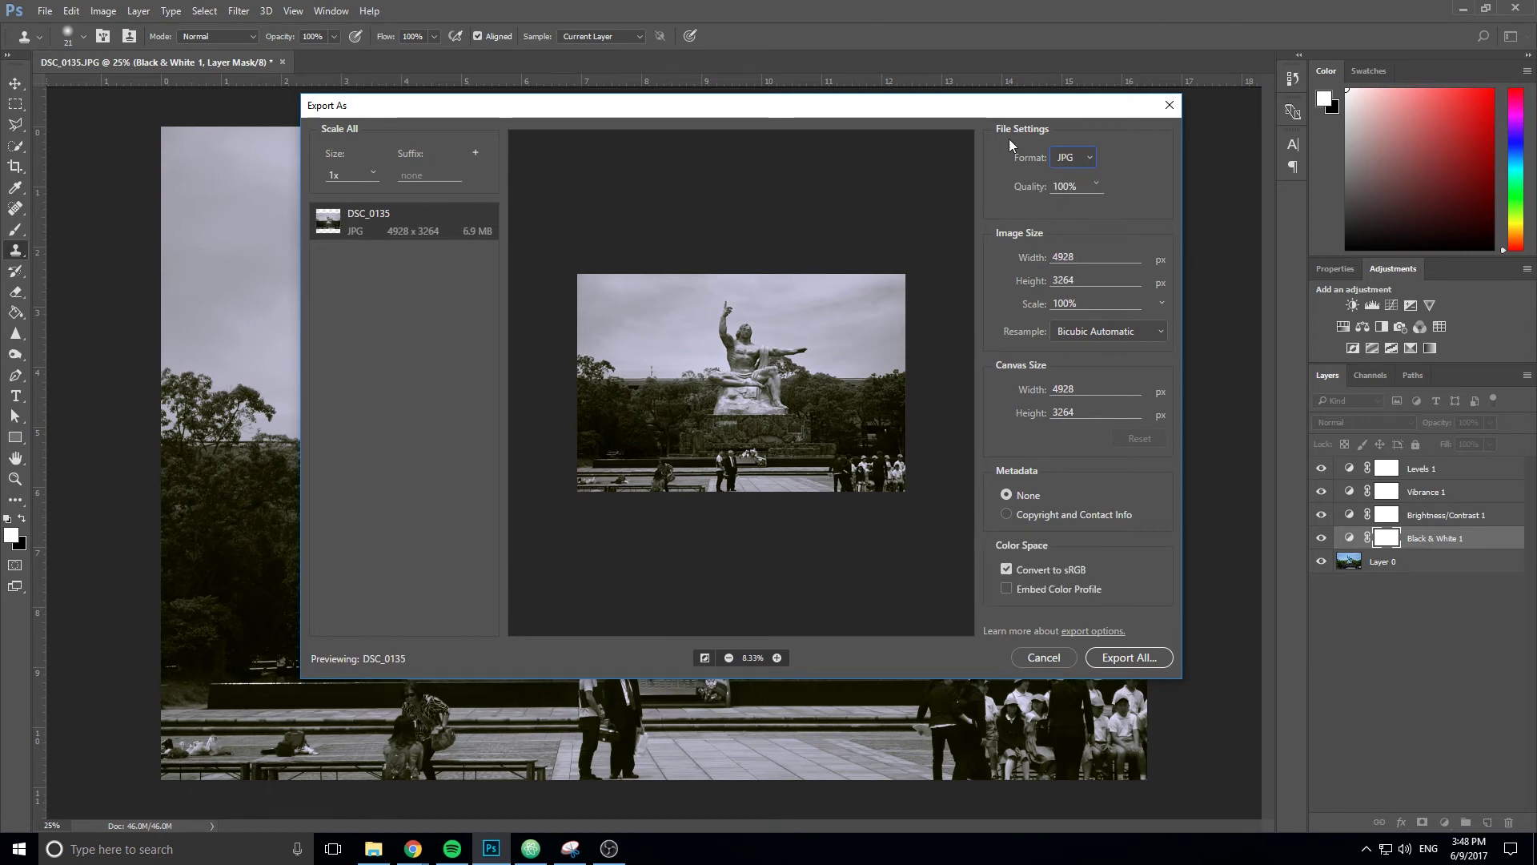
pyautogui.click(1078, 157)
pyautogui.click(1167, 160)
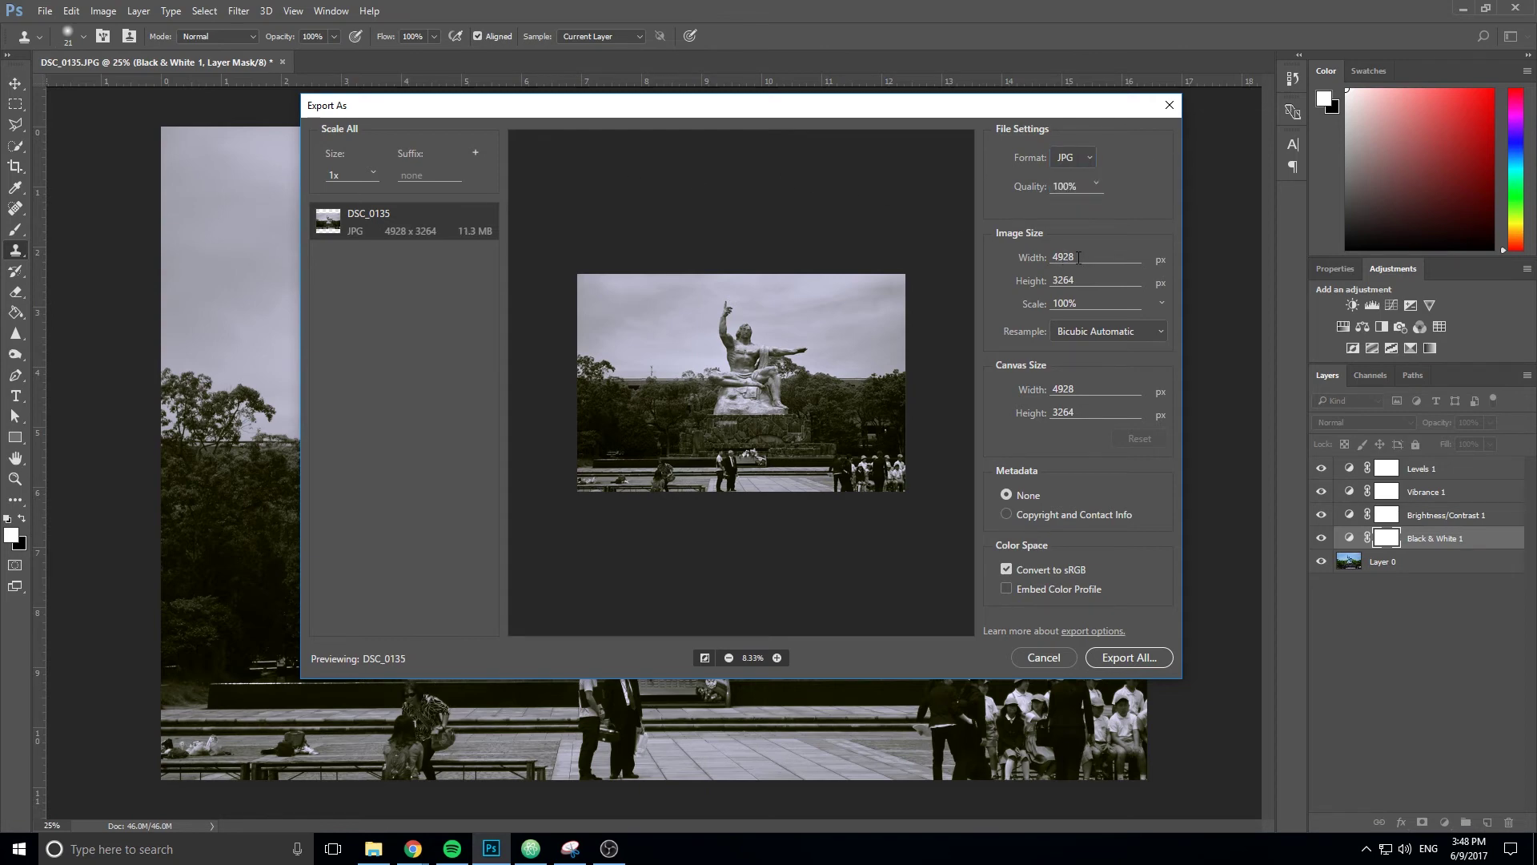
# Set the exported image's width to 1980 px.
pyautogui.press('Tab')
pyautogui.click(1113, 257)
pyautogui.moveTo(1086, 258); pyautogui.dragTo(977, 259)
pyautogui.write('1980')
pyautogui.click(1079, 282)
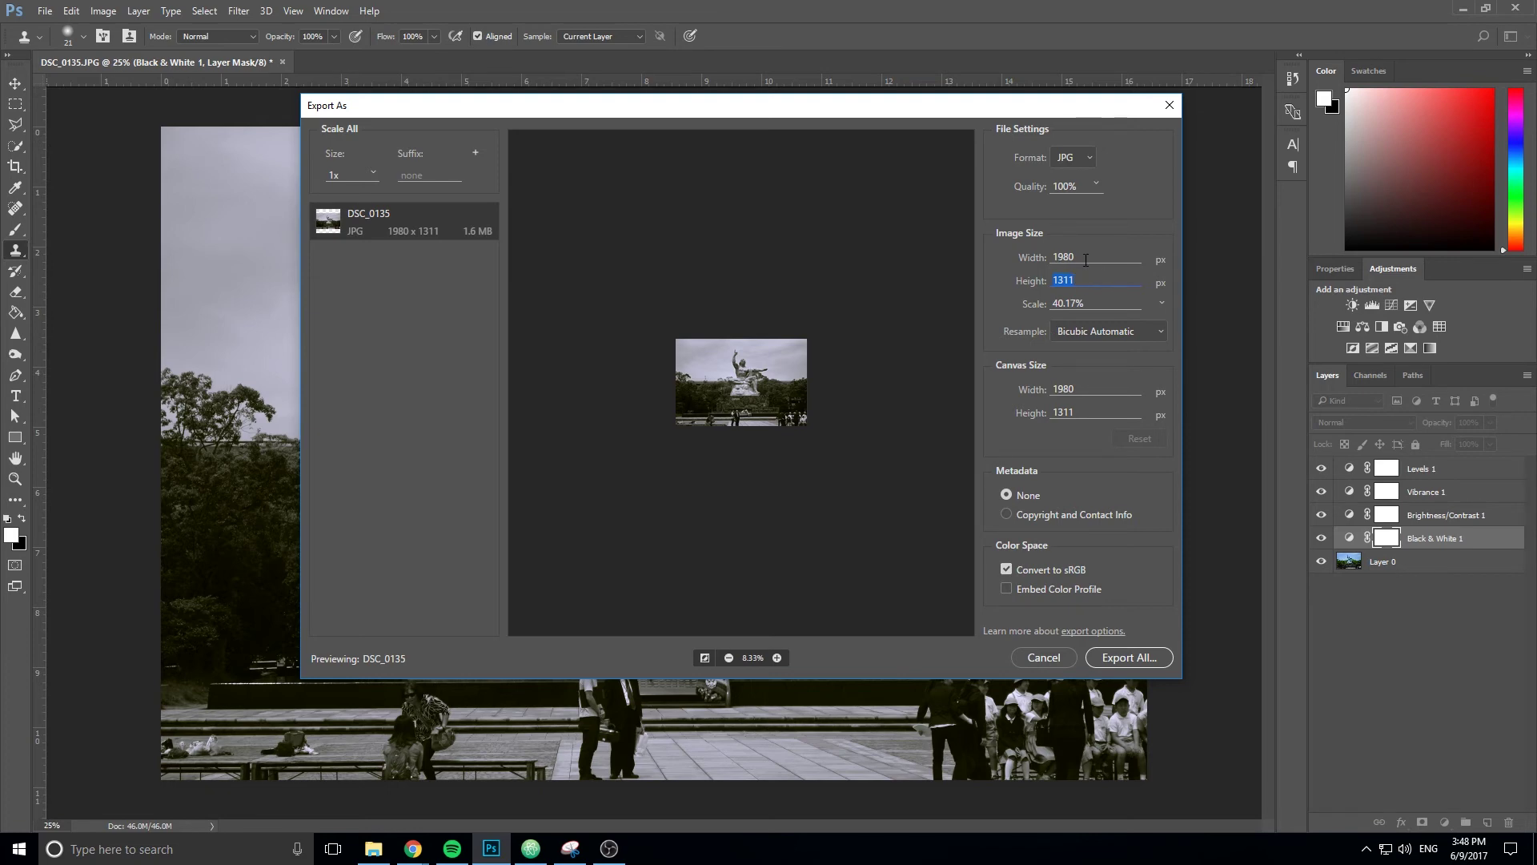
# Try an export height of 12 px, and return the exported image's width to 1980 px.
pyautogui.write('12')
pyautogui.click(1045, 255)
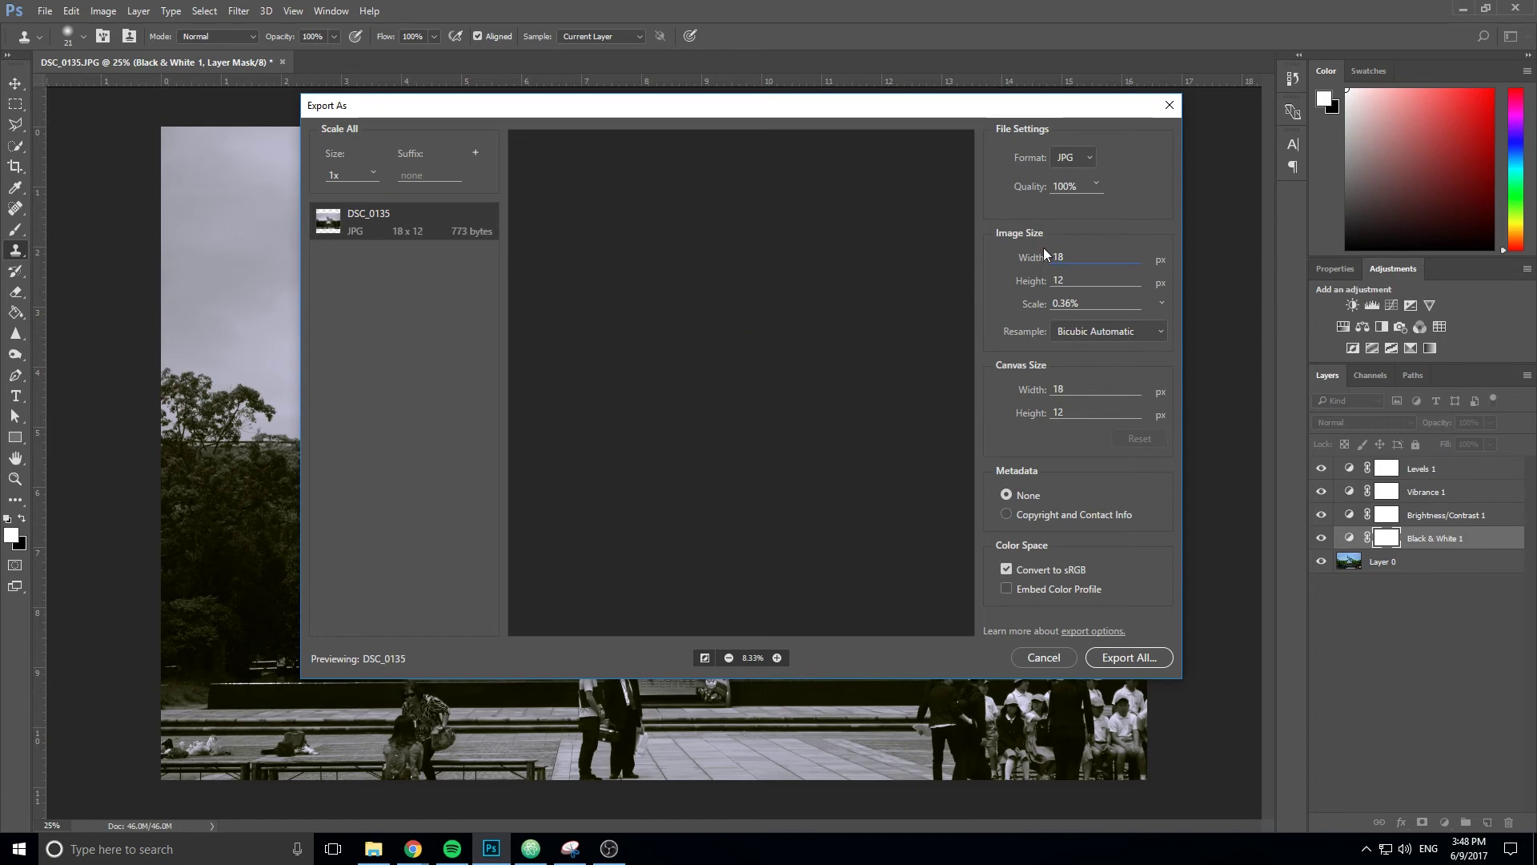
pyautogui.press('BackSpace')
pyautogui.press('BackSpace')
pyautogui.write('1980')
pyautogui.click(1044, 334)
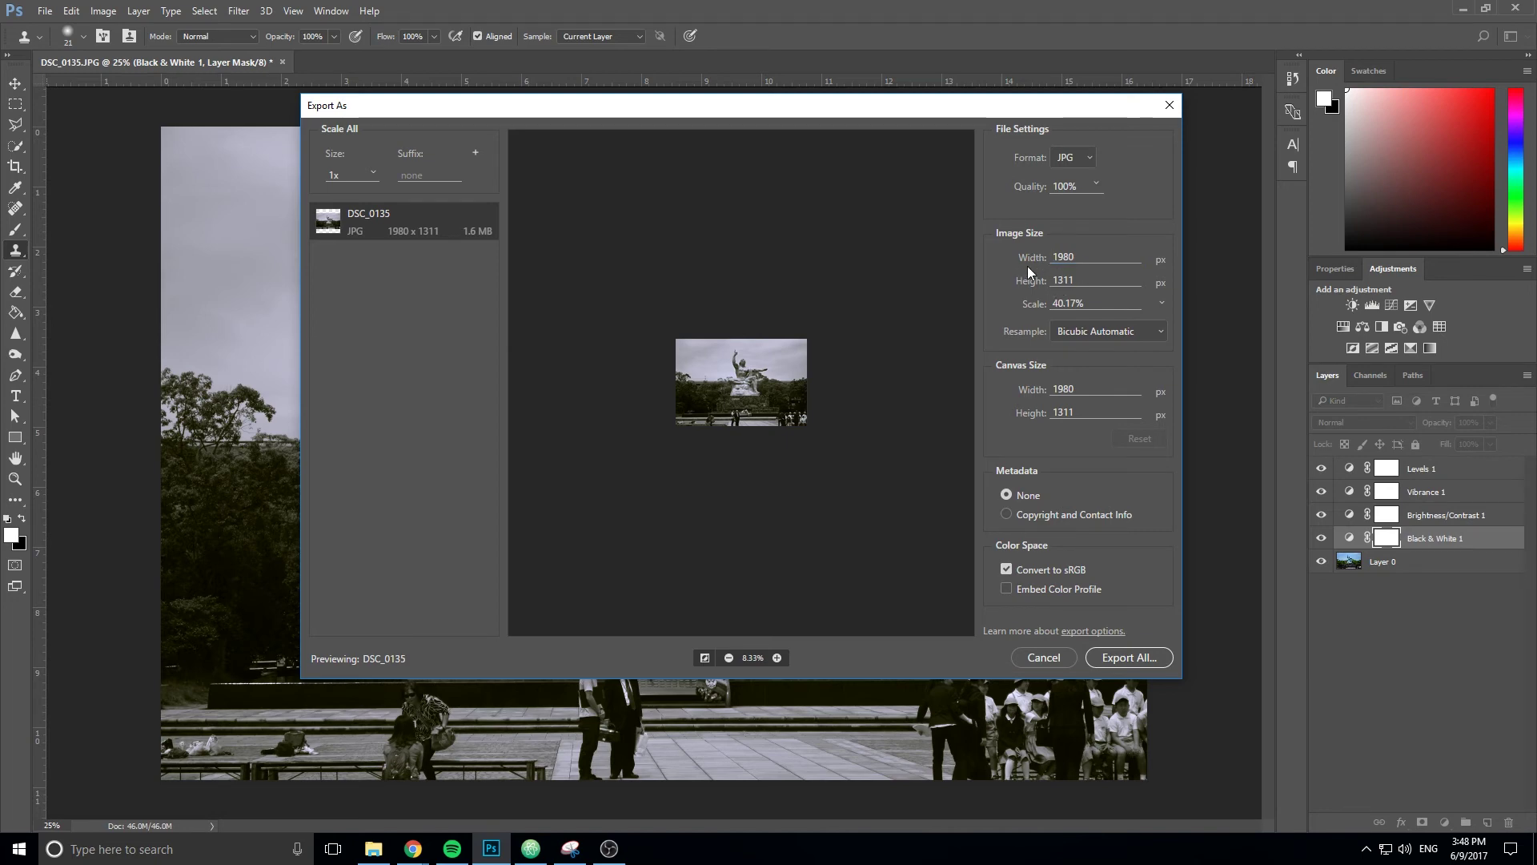
# Try an export height of 1080 px and cancel the export.
pyautogui.doubleClick(1086, 285)
pyautogui.write('108')
pyautogui.write('0')
pyautogui.click(1020, 333)
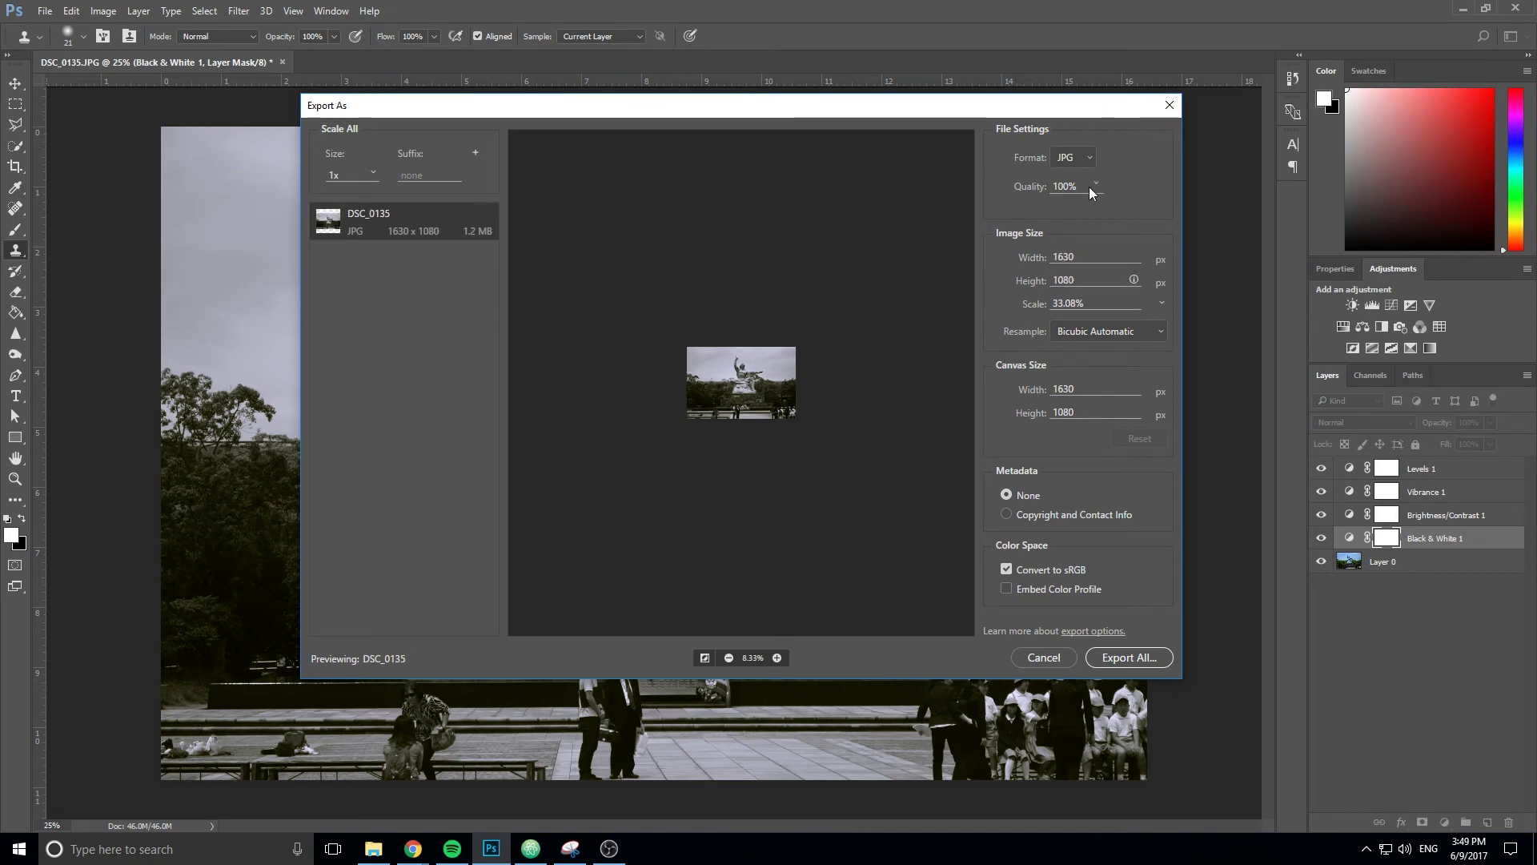
pyautogui.click(1042, 657)
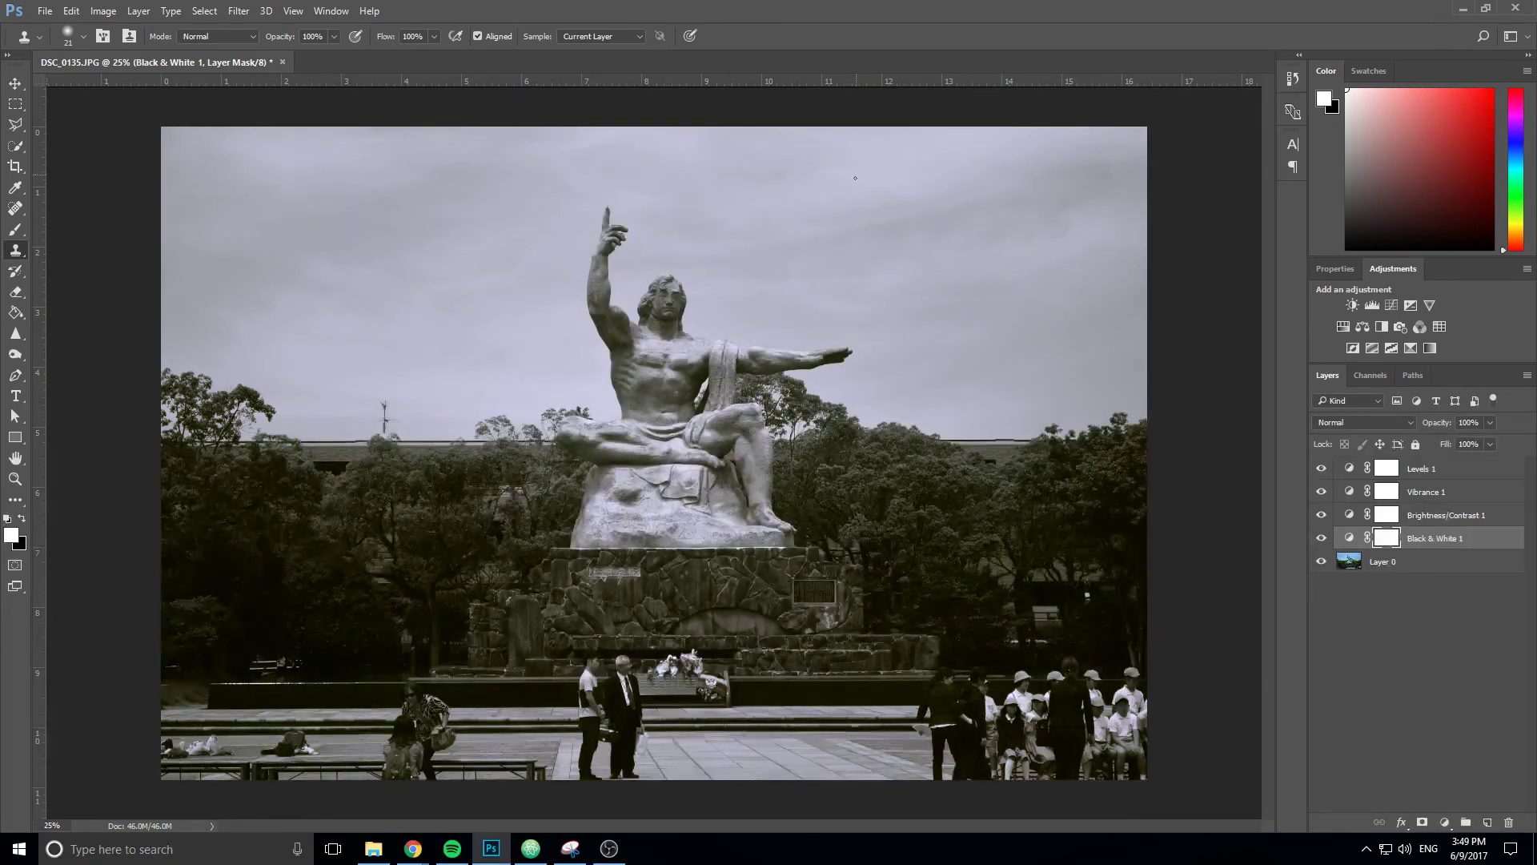
# Open the Canvas Size settings for the photo and switch the dimension units to pixels.
pyautogui.click(102, 12)
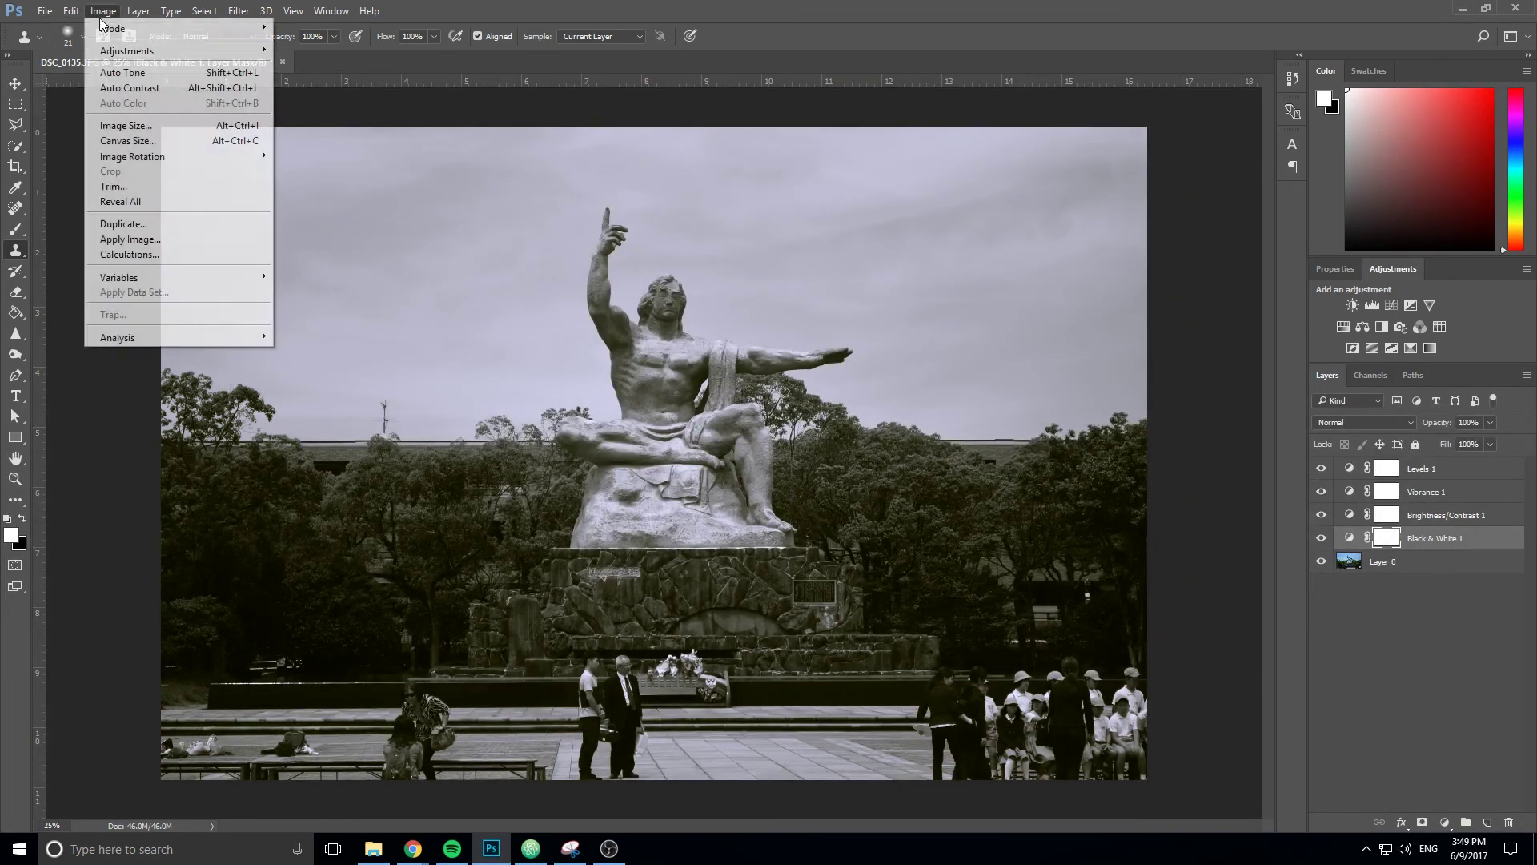
pyautogui.click(128, 141)
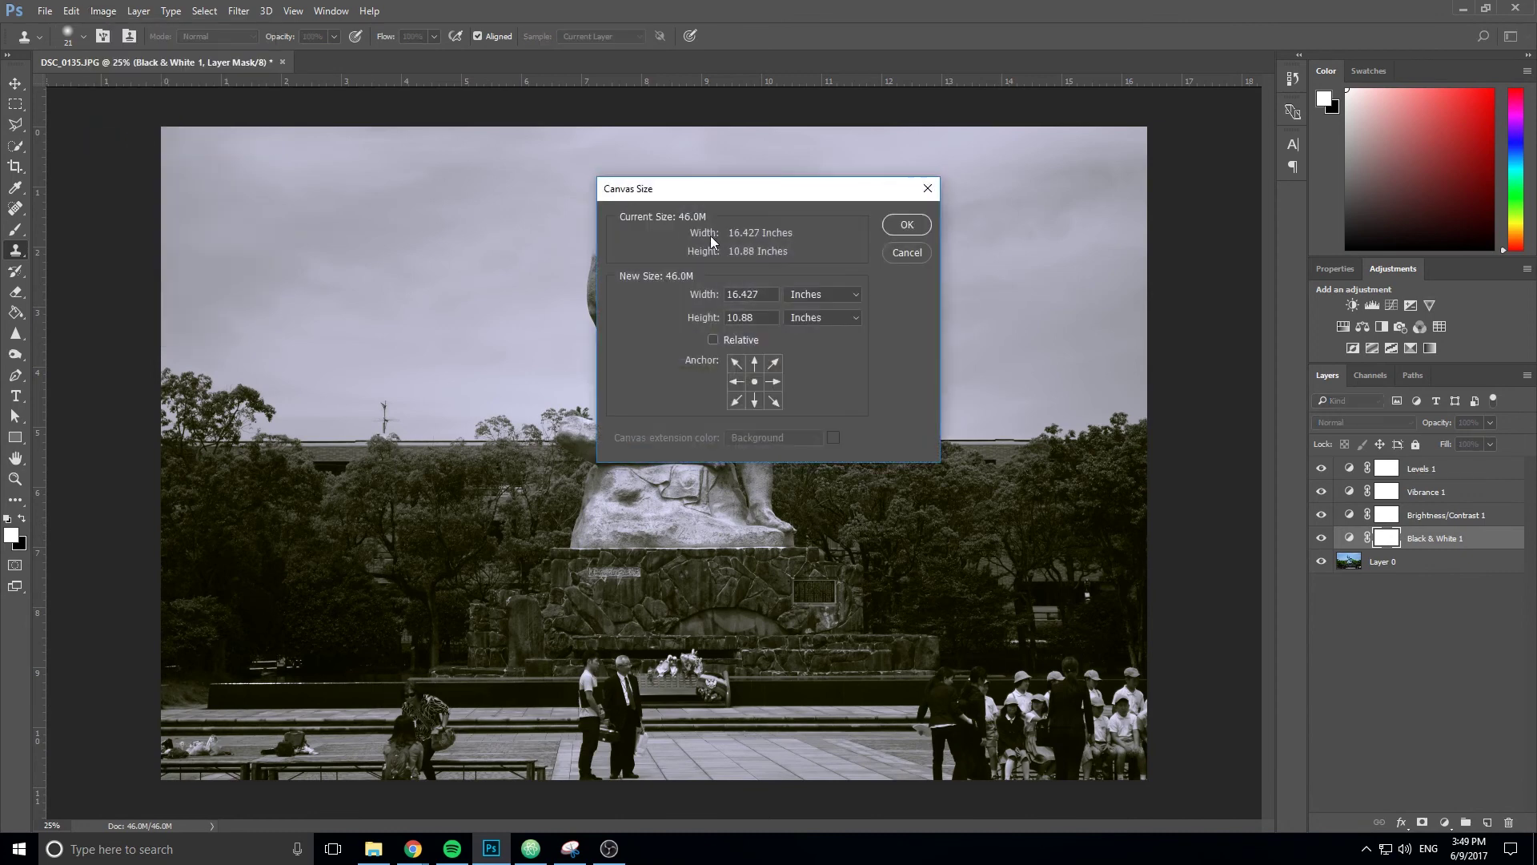
pyautogui.click(824, 294)
pyautogui.click(808, 293)
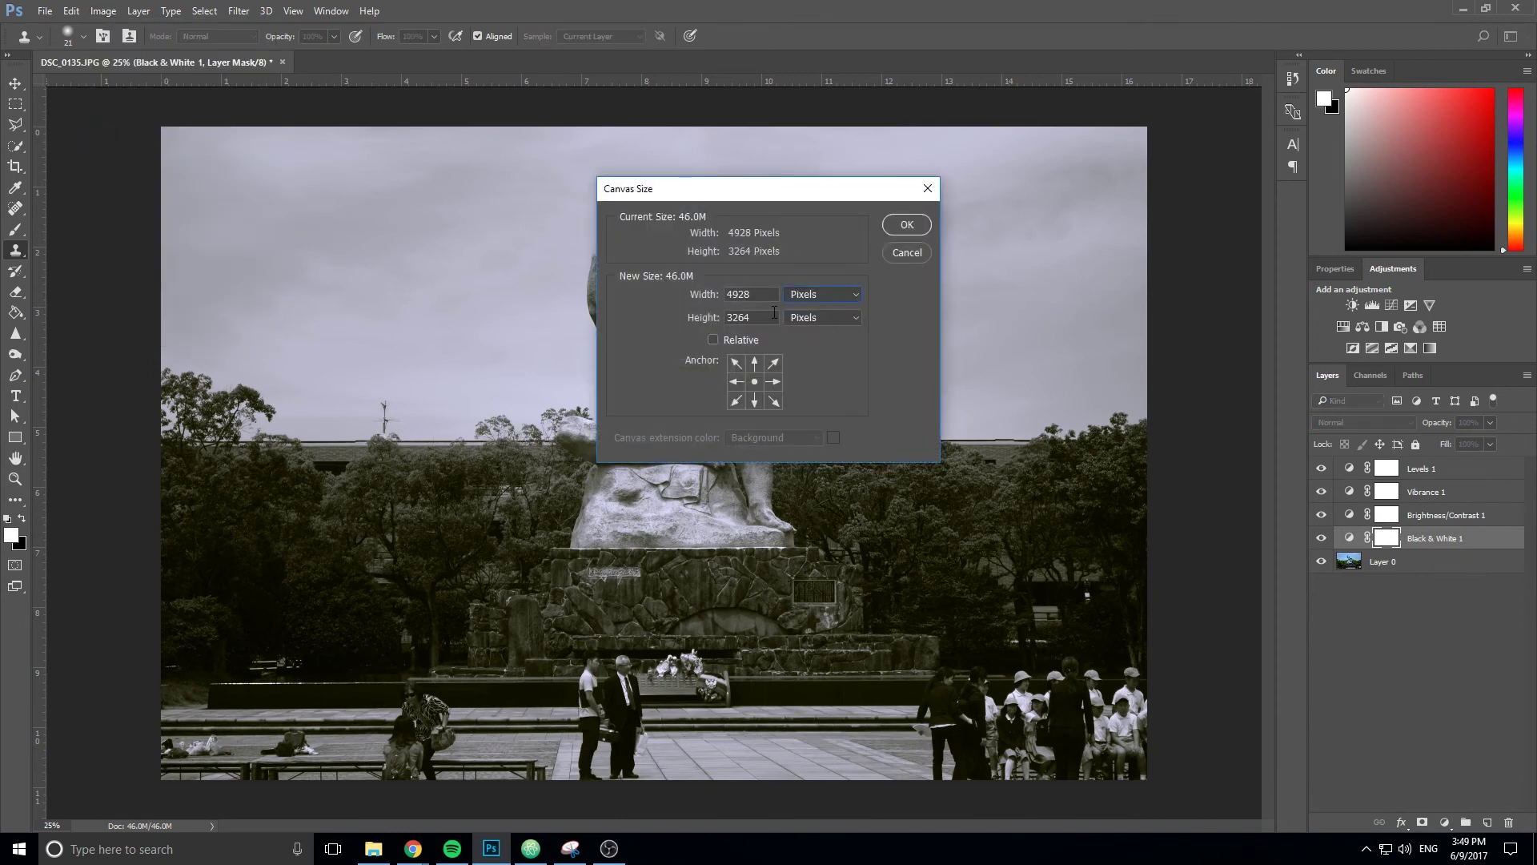
# Resize the canvas to 1920 by 1080 pixels, accepting the clipping of the image.
pyautogui.moveTo(757, 295); pyautogui.dragTo(714, 298)
pyautogui.write('19')
pyautogui.write('80')
pyautogui.moveTo(770, 312); pyautogui.dragTo(685, 316)
pyautogui.write('102')
pyautogui.click(765, 292)
pyautogui.press('BackSpace')
pyautogui.press('BackSpace')
pyautogui.write('20')
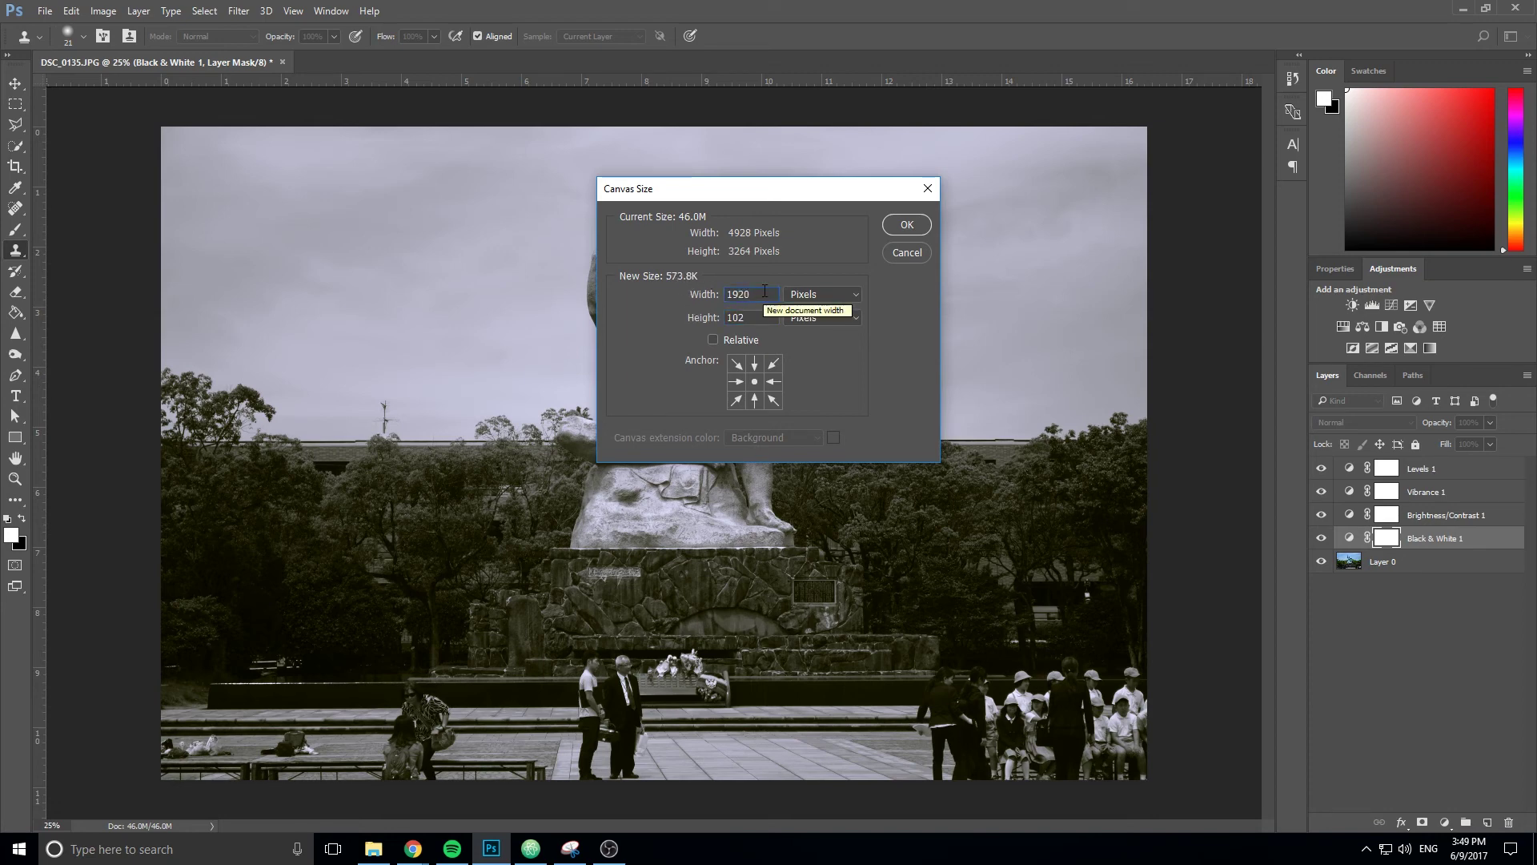
pyautogui.click(769, 317)
pyautogui.press('BackSpace')
pyautogui.write('80')
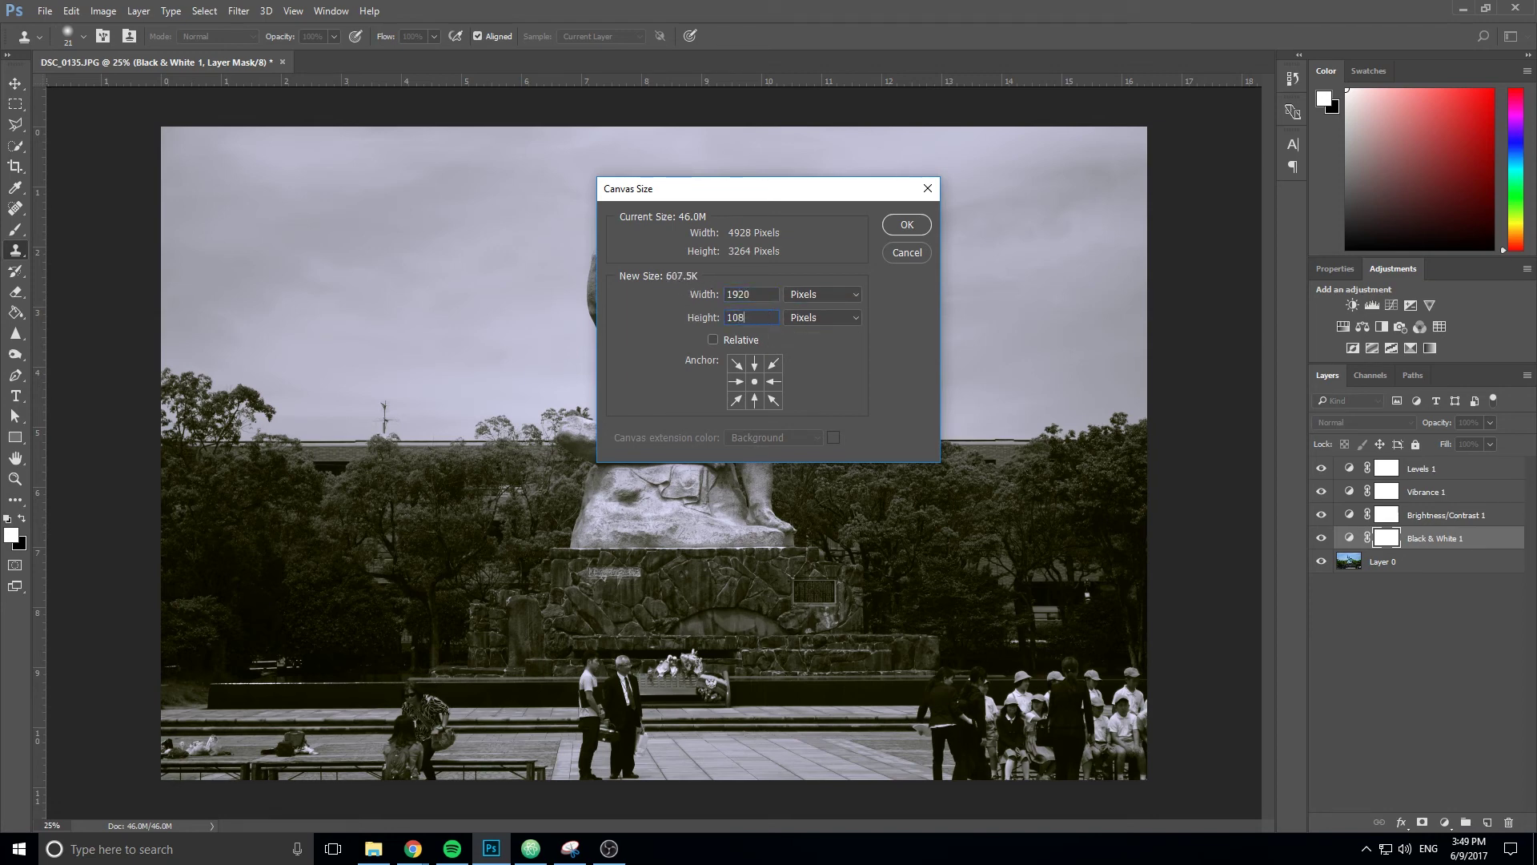
pyautogui.click(908, 225)
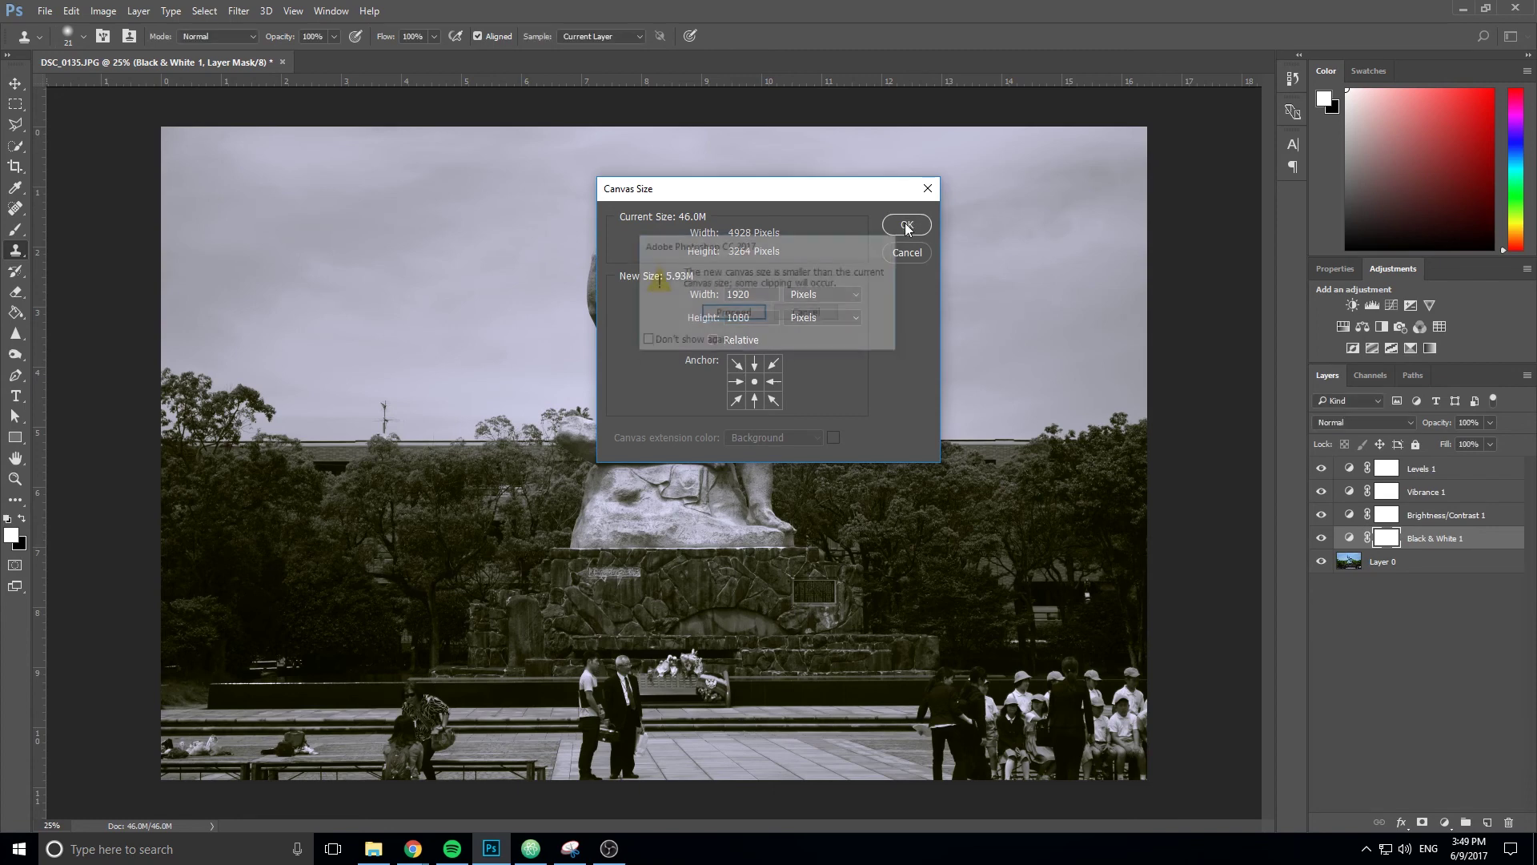
pyautogui.click(733, 313)
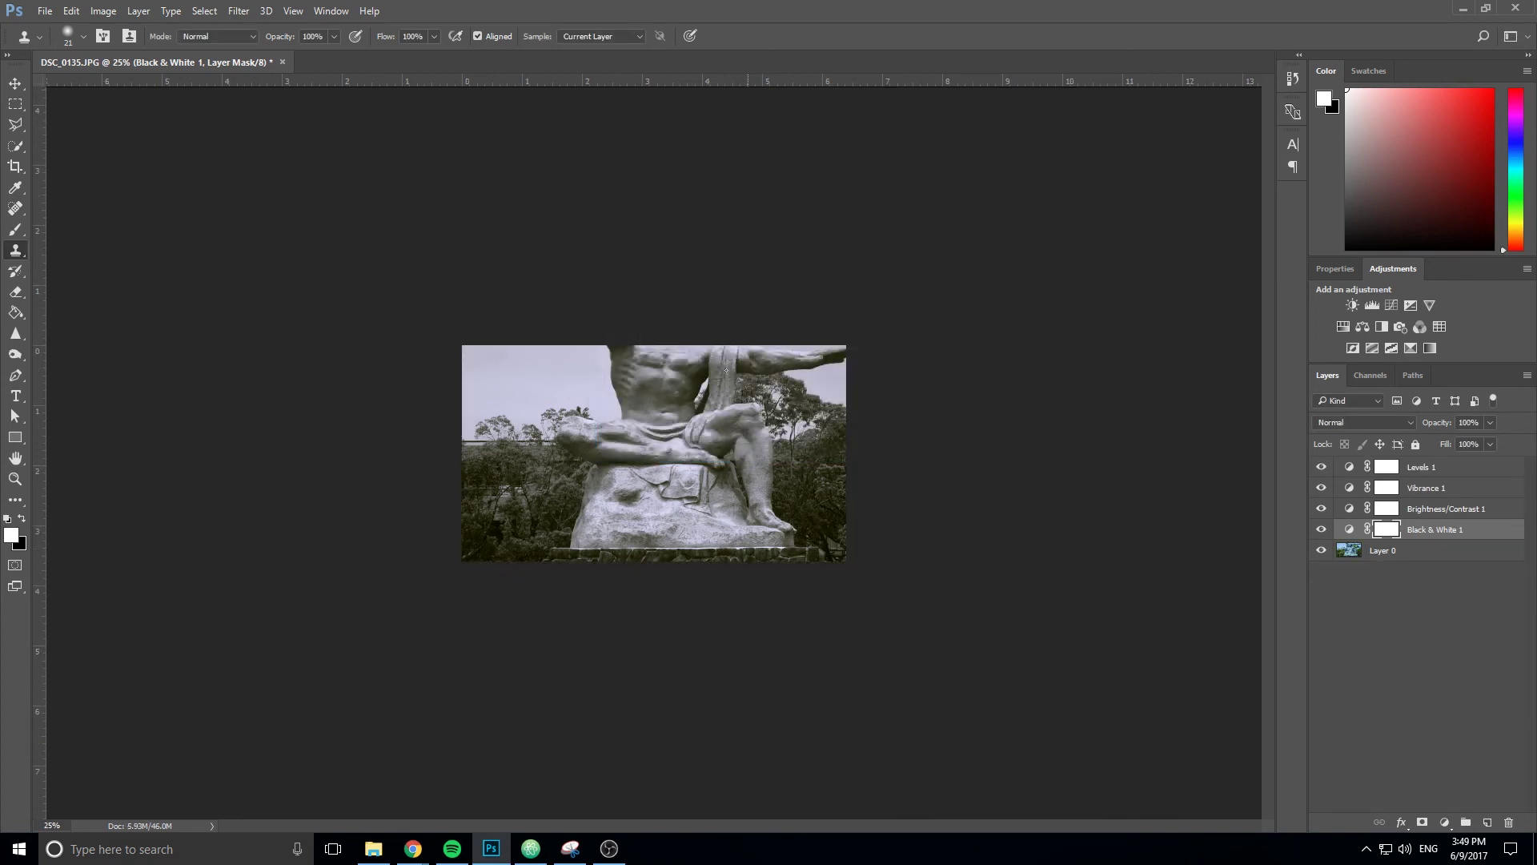
# Scale the photo on Layer 0 to about 42% with Free Transform and centre it so it fills the canvas.
pyautogui.click(15, 84)
pyautogui.moveTo(742, 492); pyautogui.dragTo(755, 510)
pyautogui.hotkey('ctrl', 't')
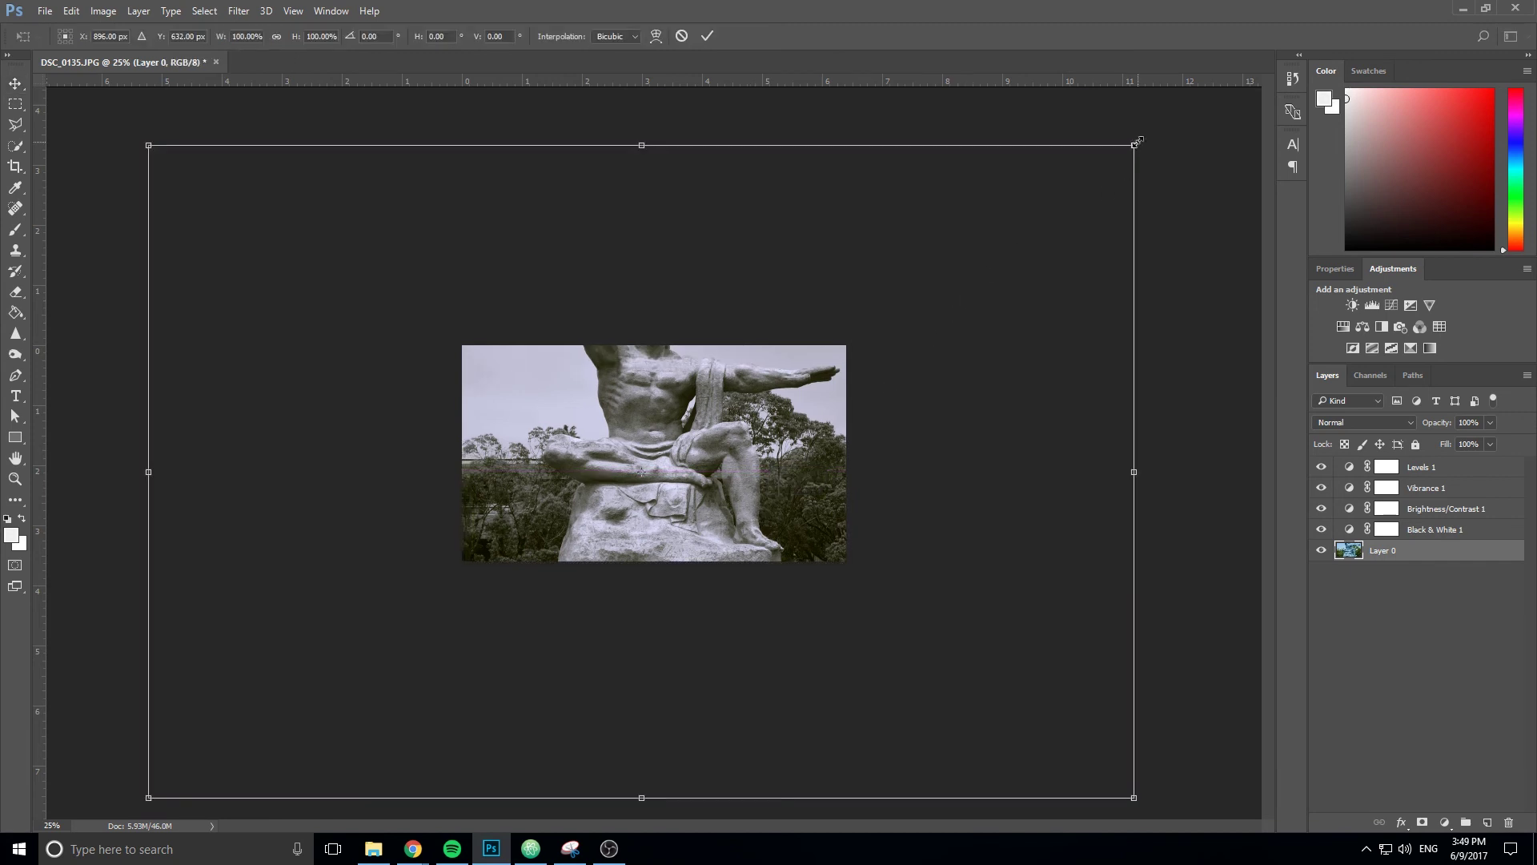
pyautogui.moveTo(1137, 141); pyautogui.dragTo(781, 443)
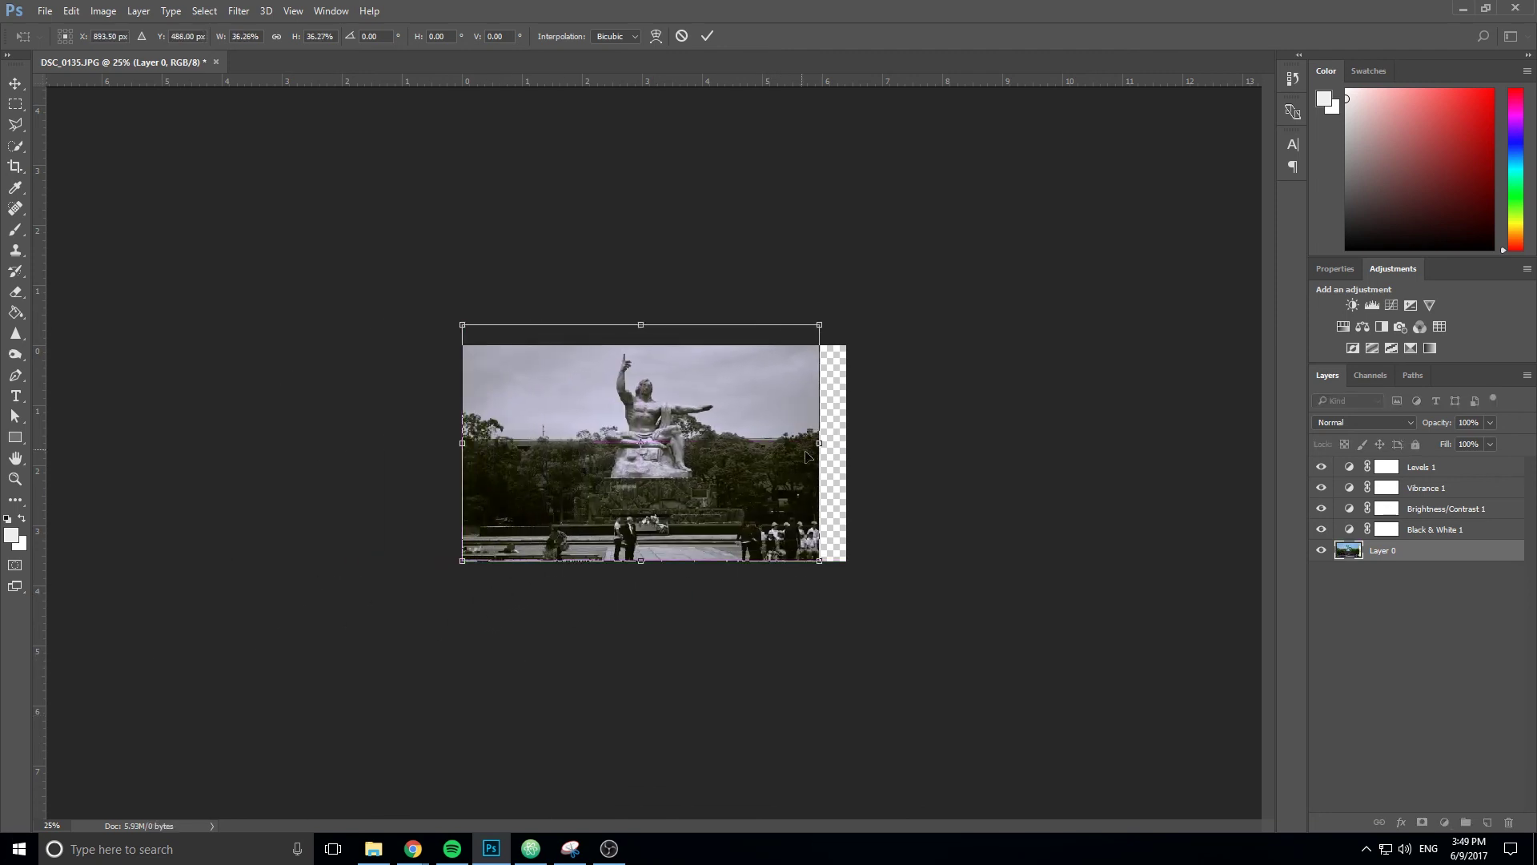
pyautogui.moveTo(820, 565)
pyautogui.mouseDown()
pyautogui.moveTo(909, 611)
pyautogui.moveTo(890, 622)
pyautogui.moveTo(828, 574)
pyautogui.mouseUp()
pyautogui.moveTo(821, 558); pyautogui.dragTo(871, 614)
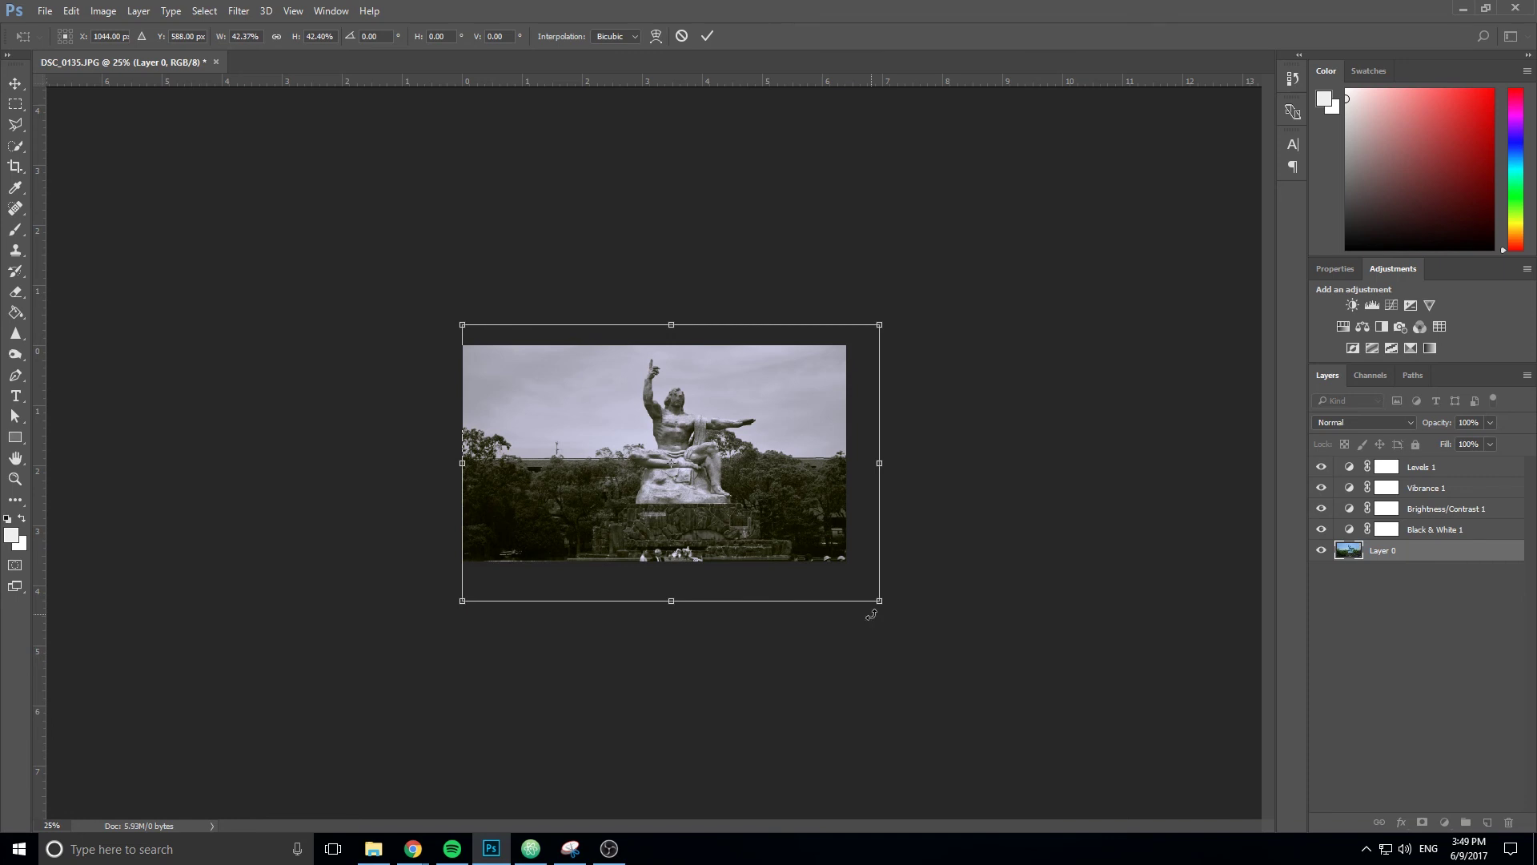
pyautogui.moveTo(713, 393); pyautogui.dragTo(696, 383)
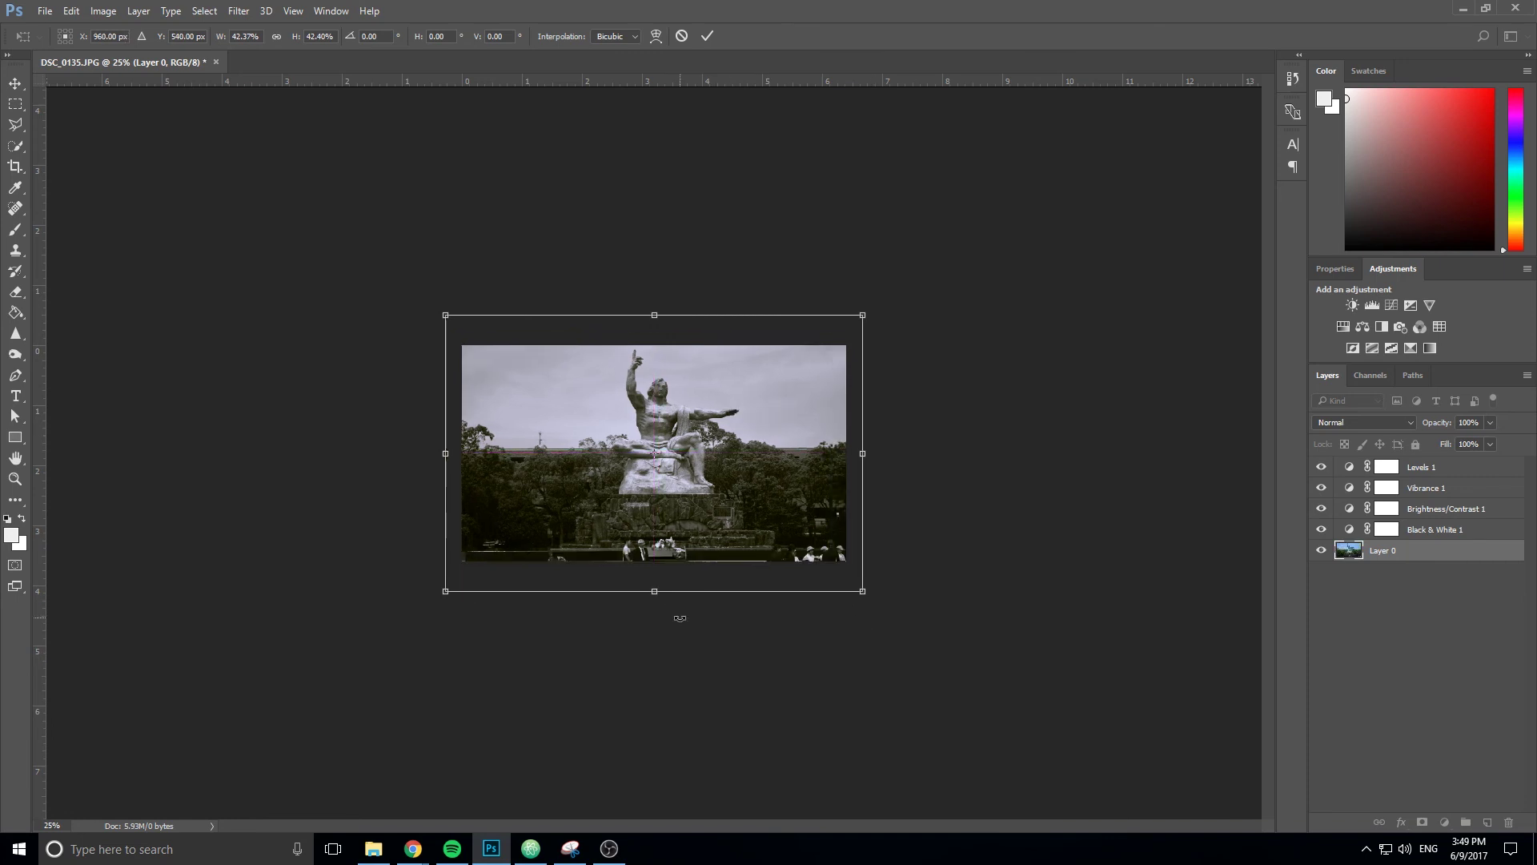
pyautogui.press('Return')
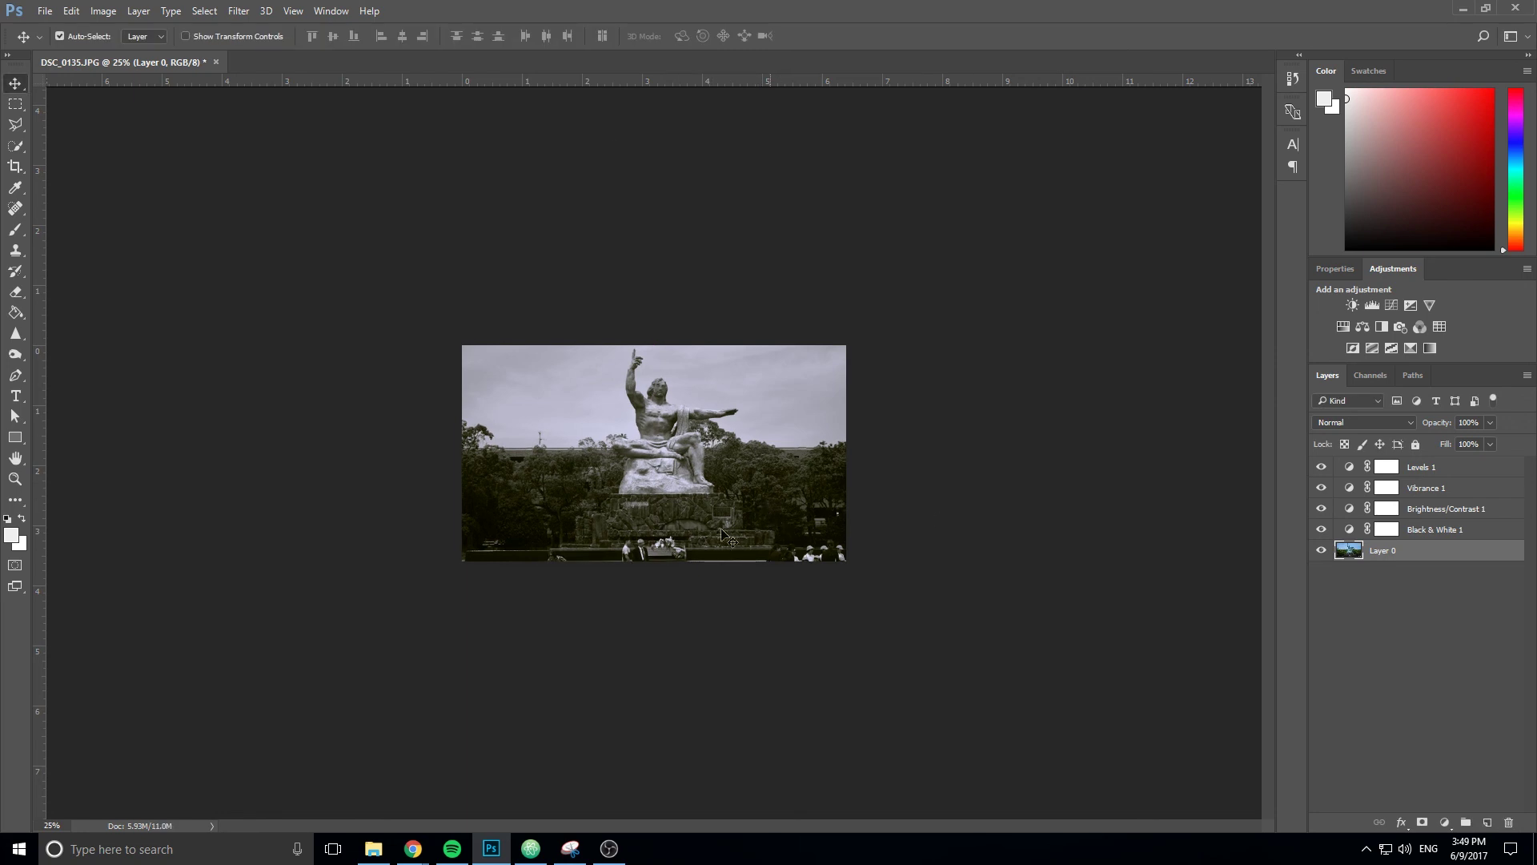
# Open the Export As settings for the resized photo and adjust the JPG quality.
pyautogui.click(50, 11)
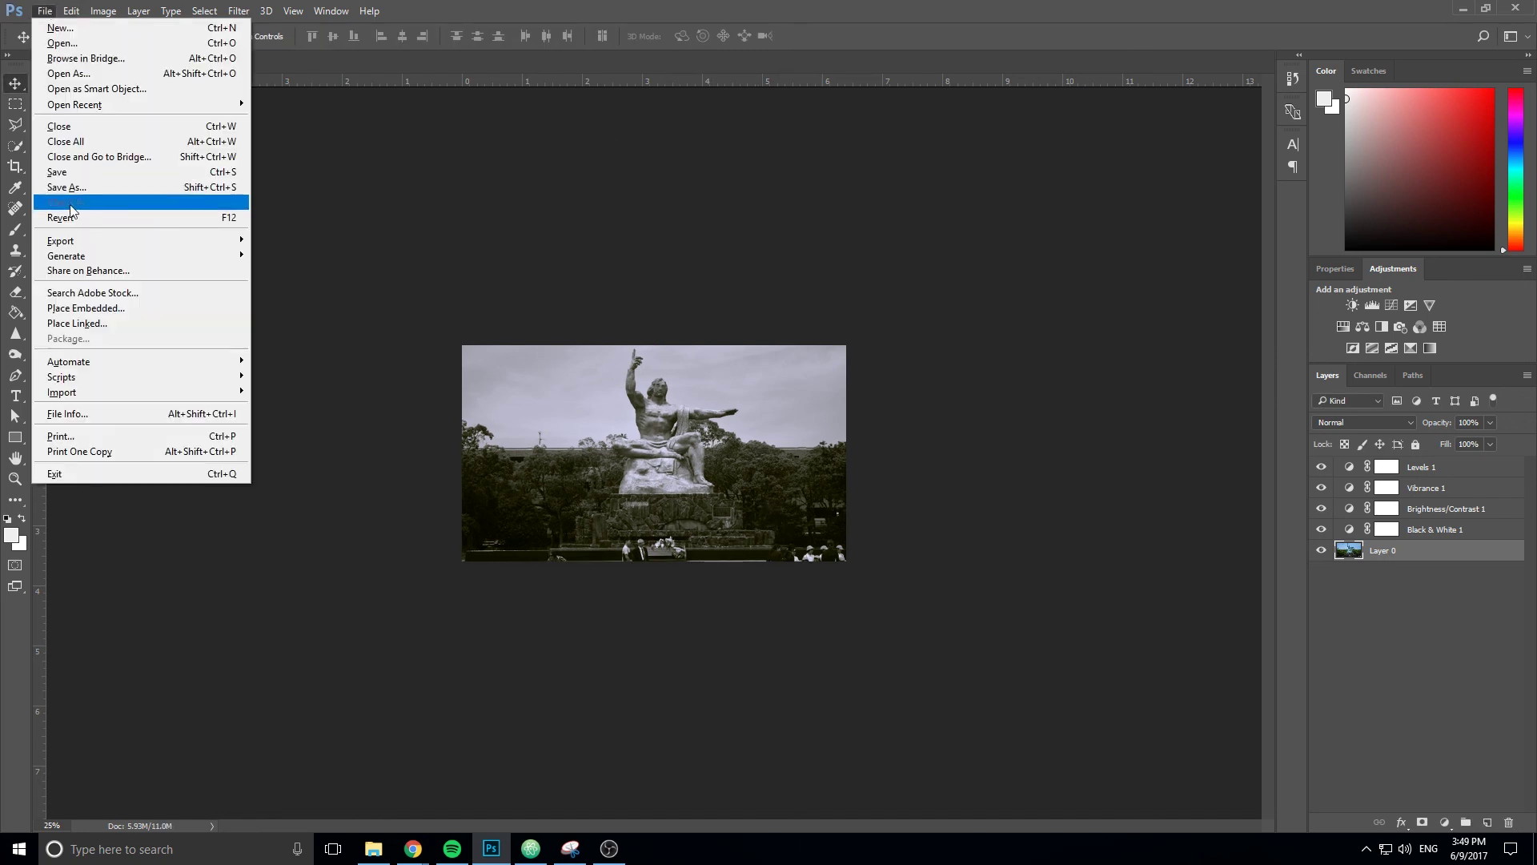
pyautogui.moveTo(72, 240)
pyautogui.click(264, 256)
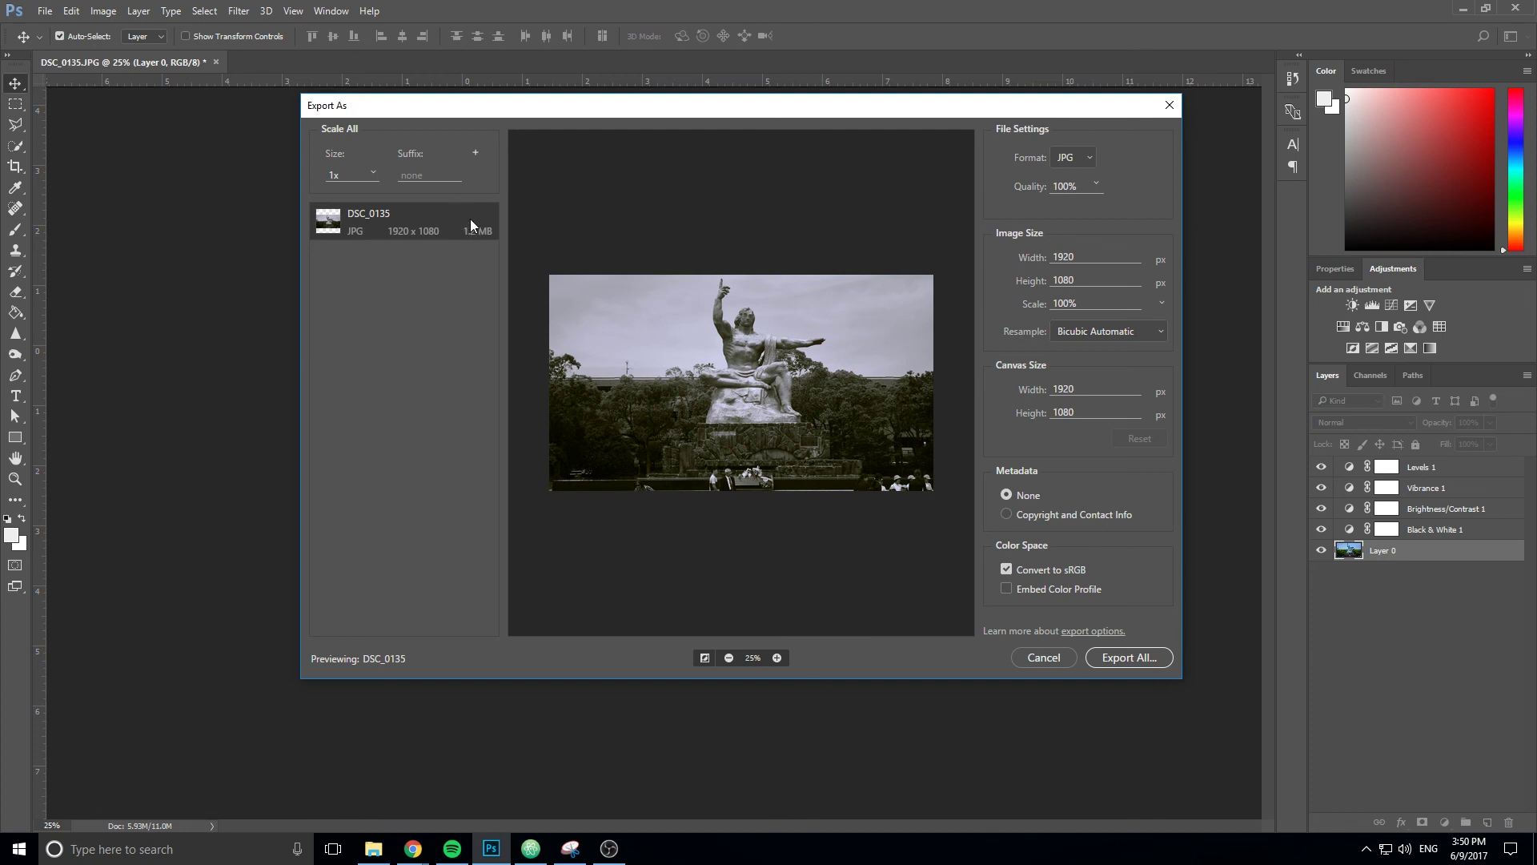
pyautogui.click(1098, 186)
pyautogui.moveTo(1084, 203); pyautogui.dragTo(1062, 208)
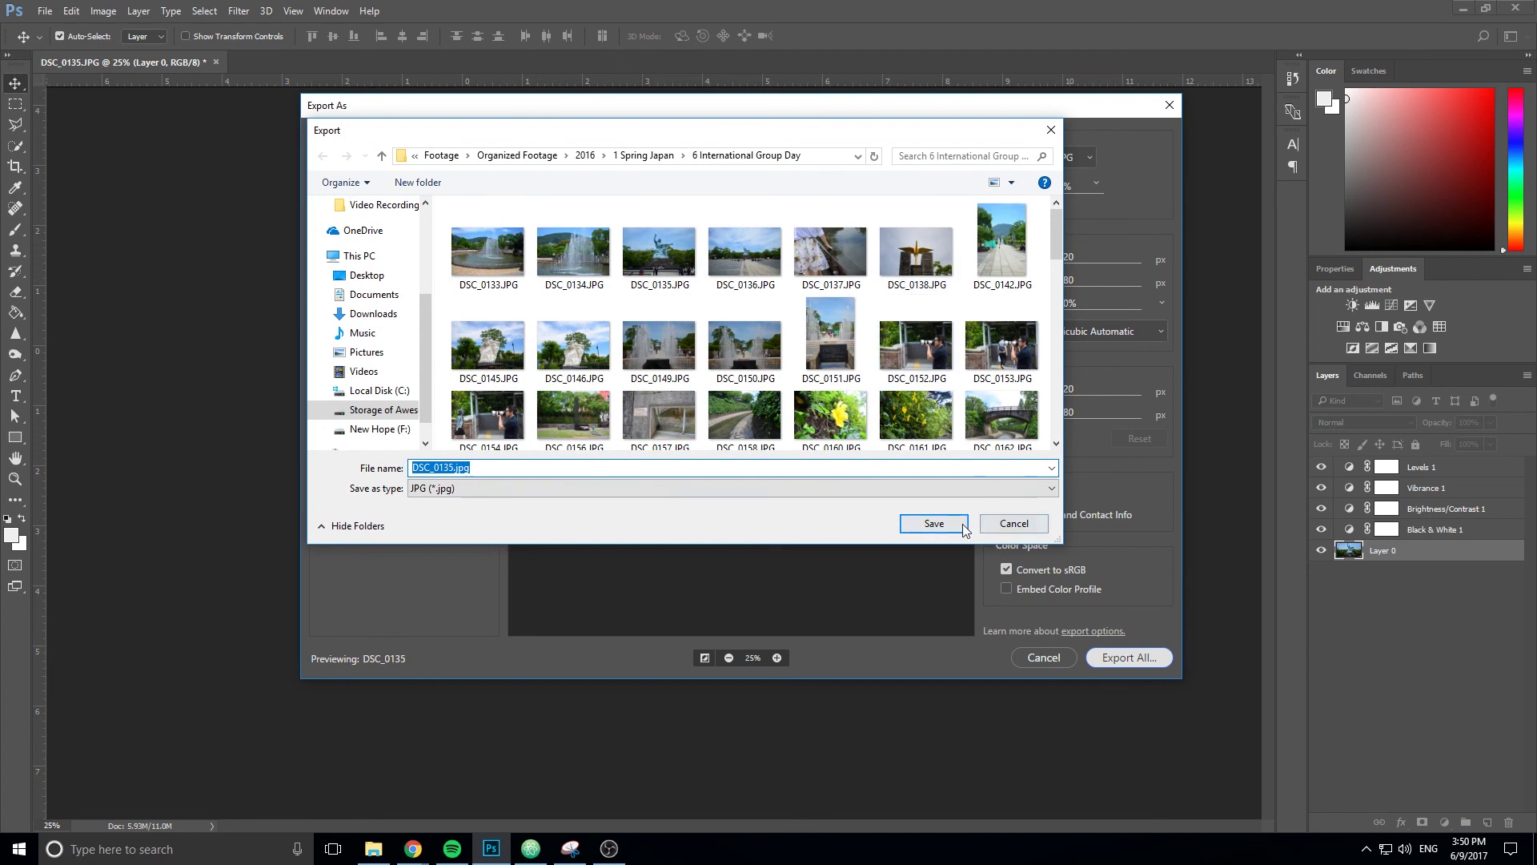
# Append _edite to the DSC_0135 file name and save the exported JPG.
pyautogui.click(446, 466)
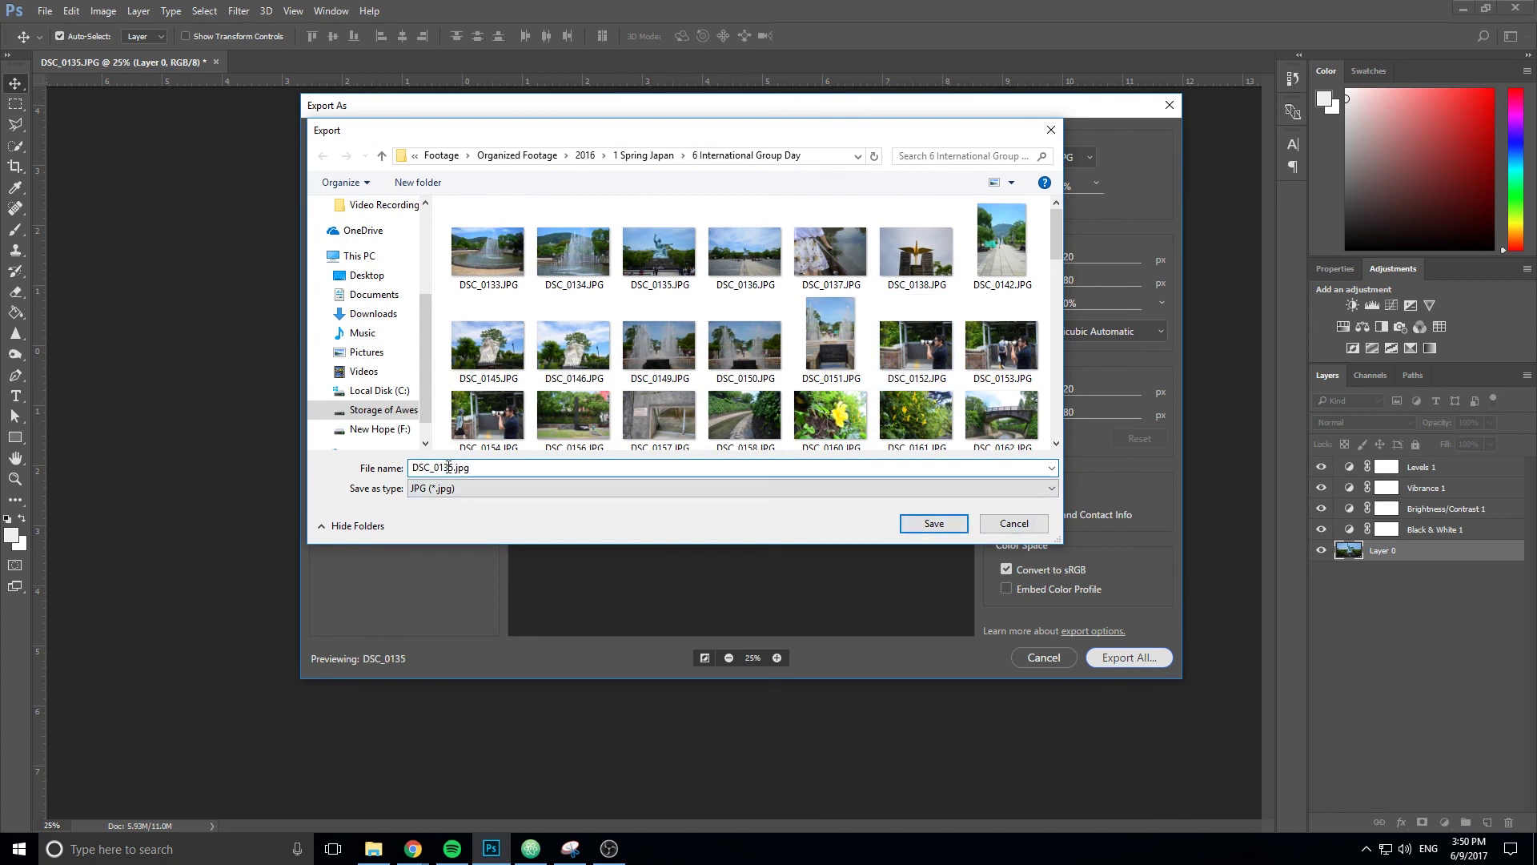
pyautogui.click(457, 467)
pyautogui.press('BackSpace')
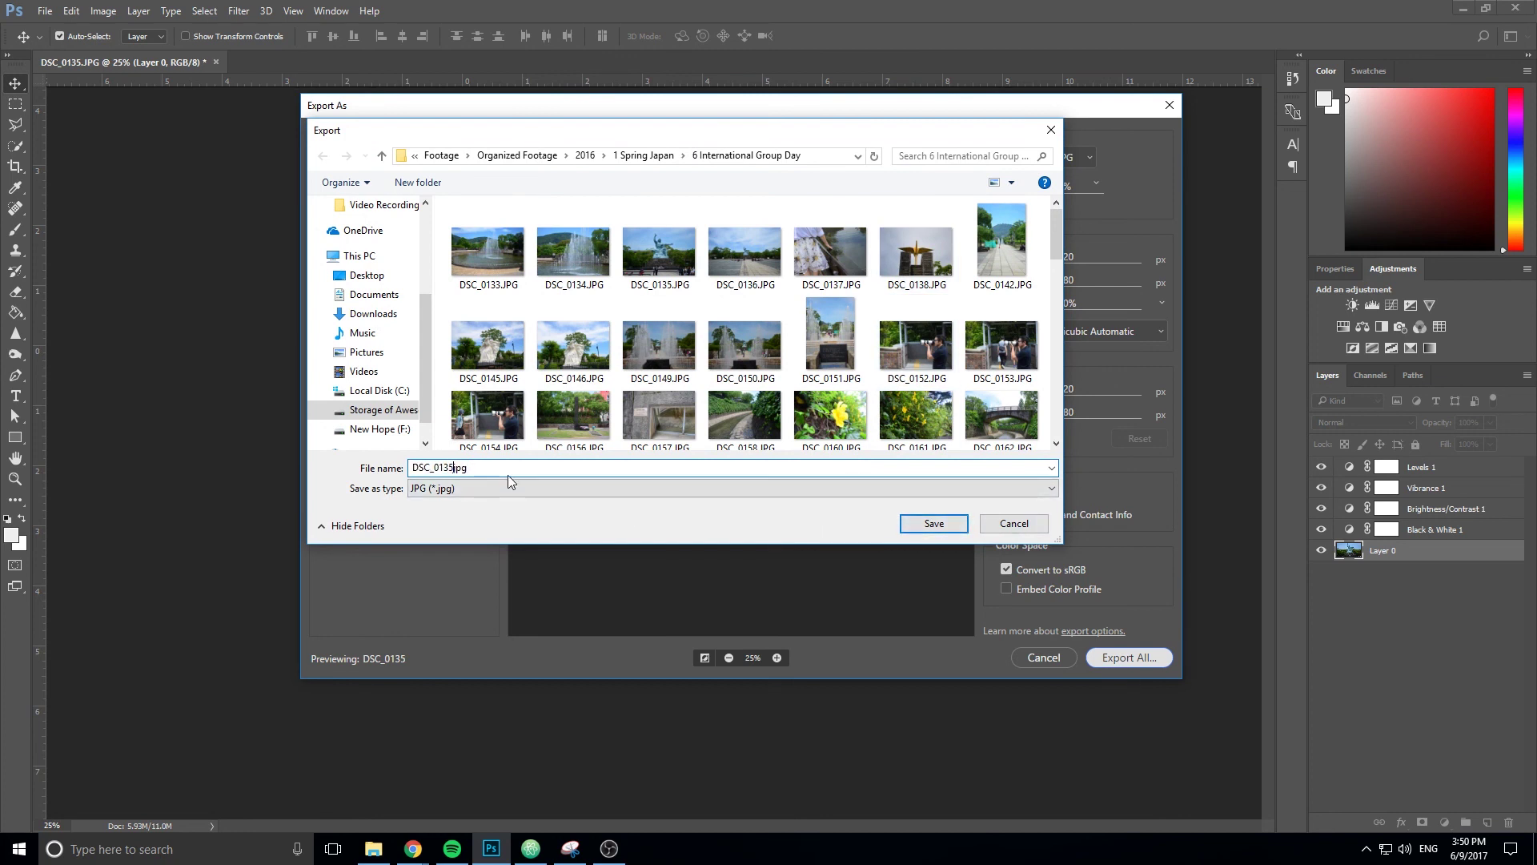
pyautogui.write('_edite')
pyautogui.click(929, 523)
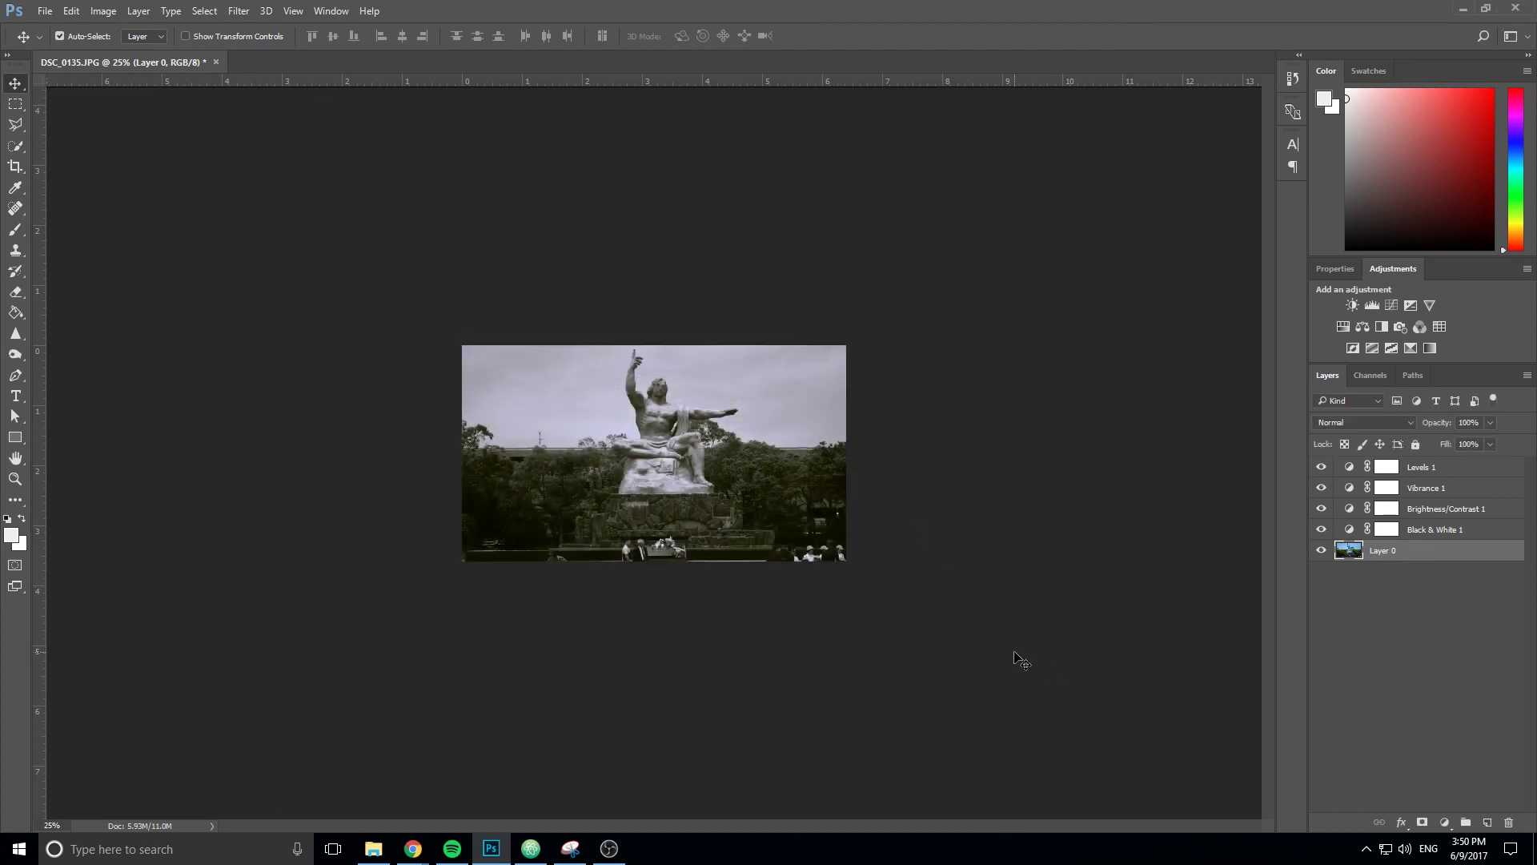